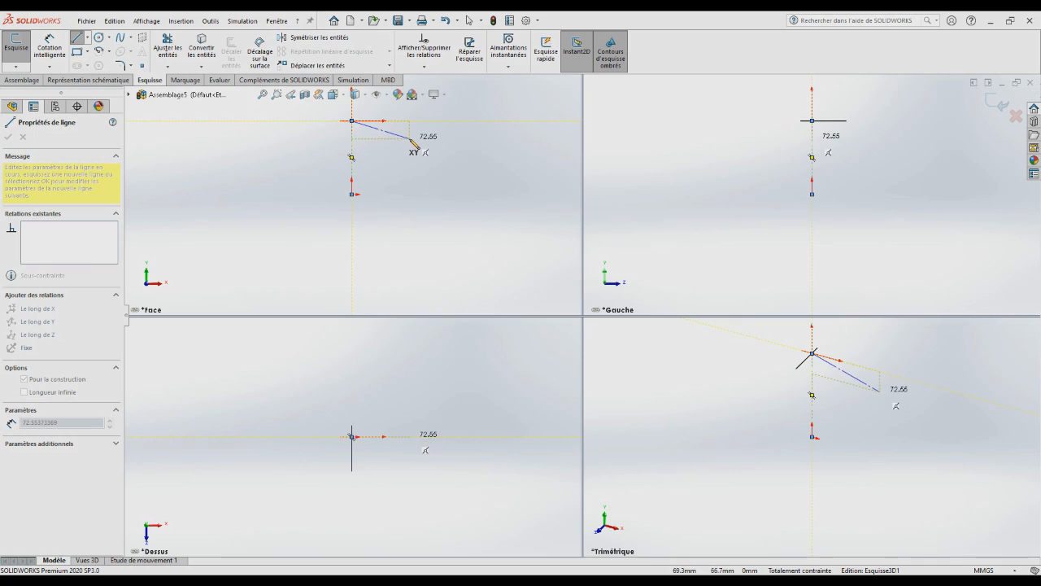
End the vertical line chain and sketch a separate horizontal construction line about 165 mm long below the origin in the front view.
{"action": "double_click", "coordinate": [409, 139]}
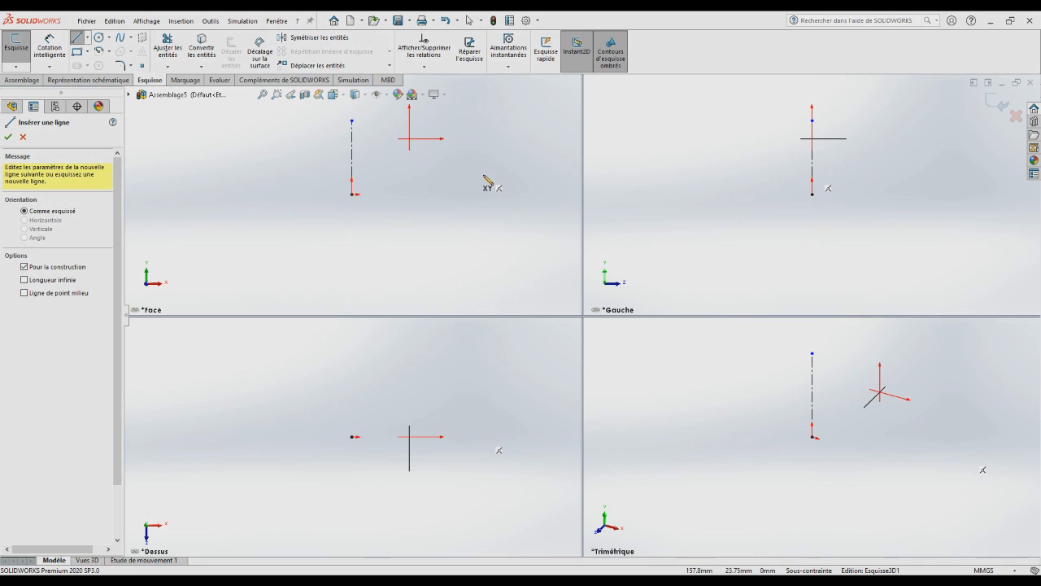
{"action": "left_click", "coordinate": [293, 212]}
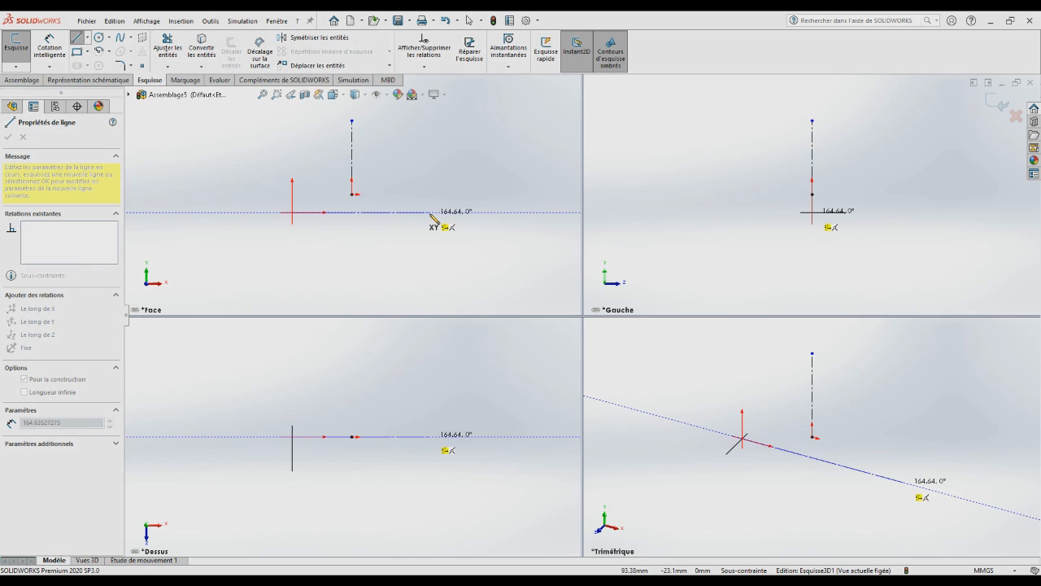
{"action": "left_click", "coordinate": [429, 212]}
{"action": "key", "text": "Escape"}
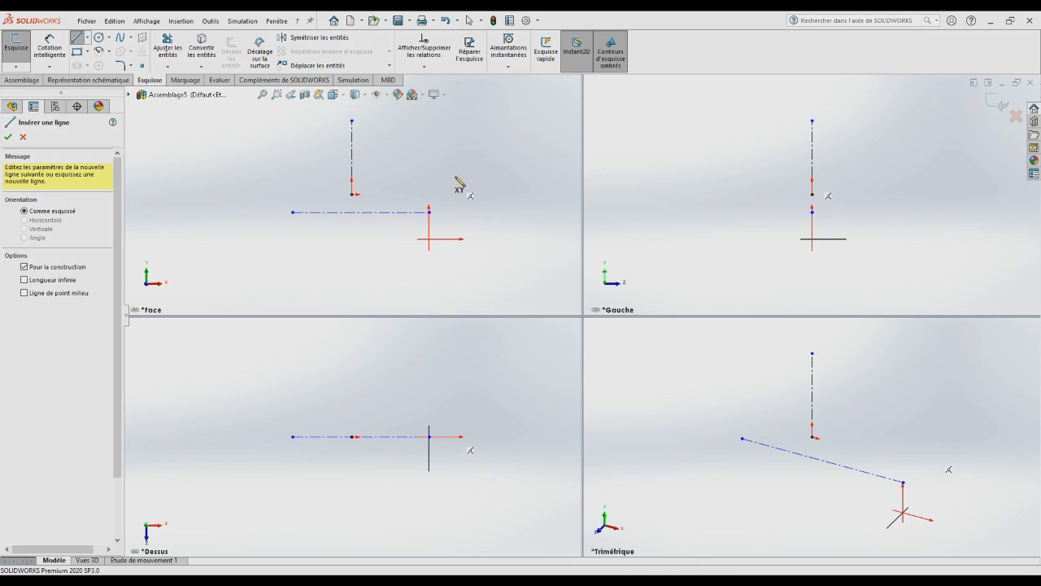
{"action": "key", "text": "Escape"}
Add a midpoint relation between the vertical line's lower endpoint at the origin and the horizontal construction line.
{"action": "left_click", "coordinate": [352, 194]}
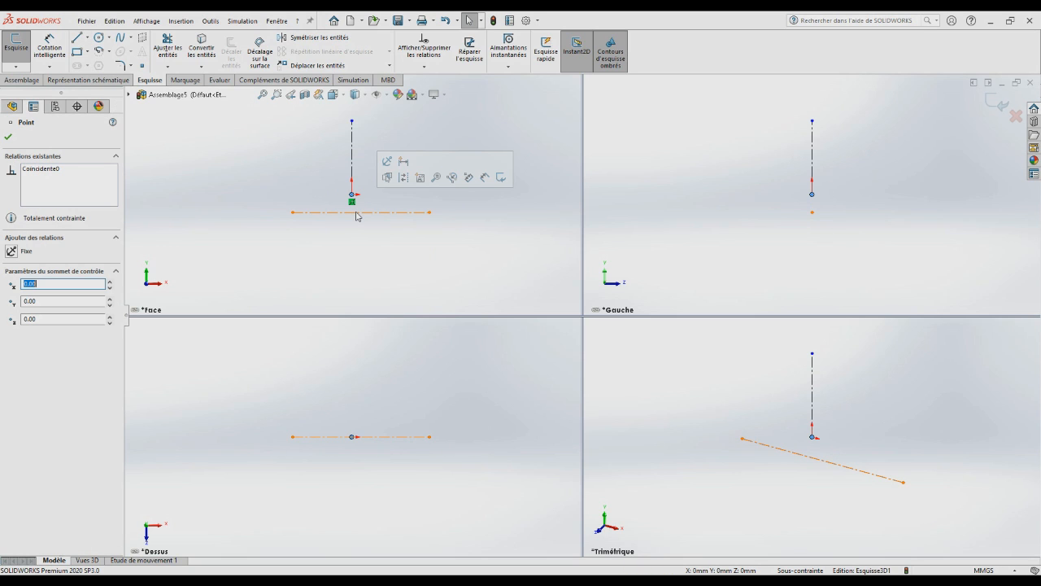
{"action": "left_click", "coordinate": [359, 212], "text": "ctrl"}
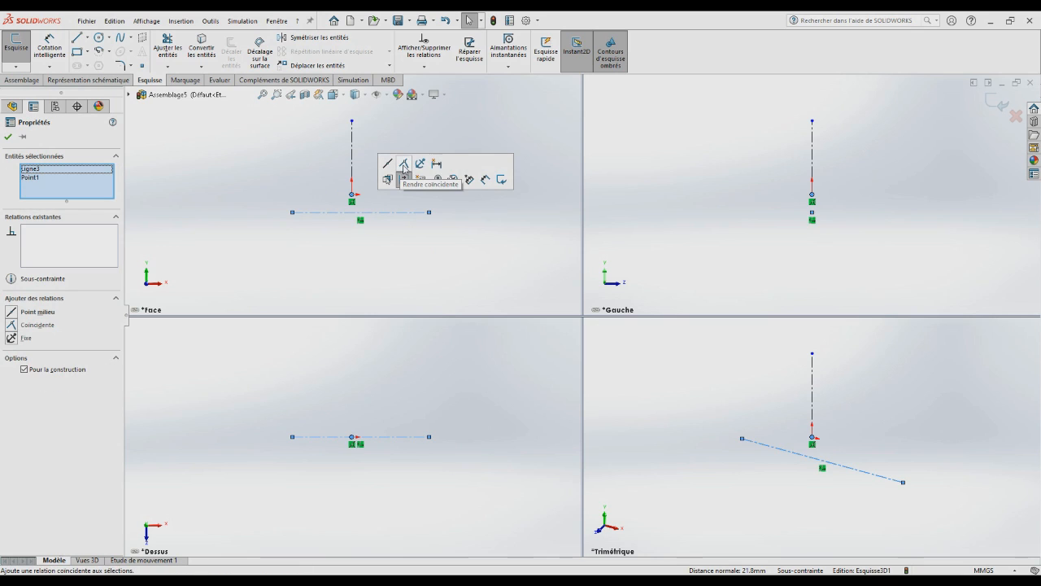
{"action": "left_click", "coordinate": [390, 165]}
{"action": "left_click", "coordinate": [489, 241]}
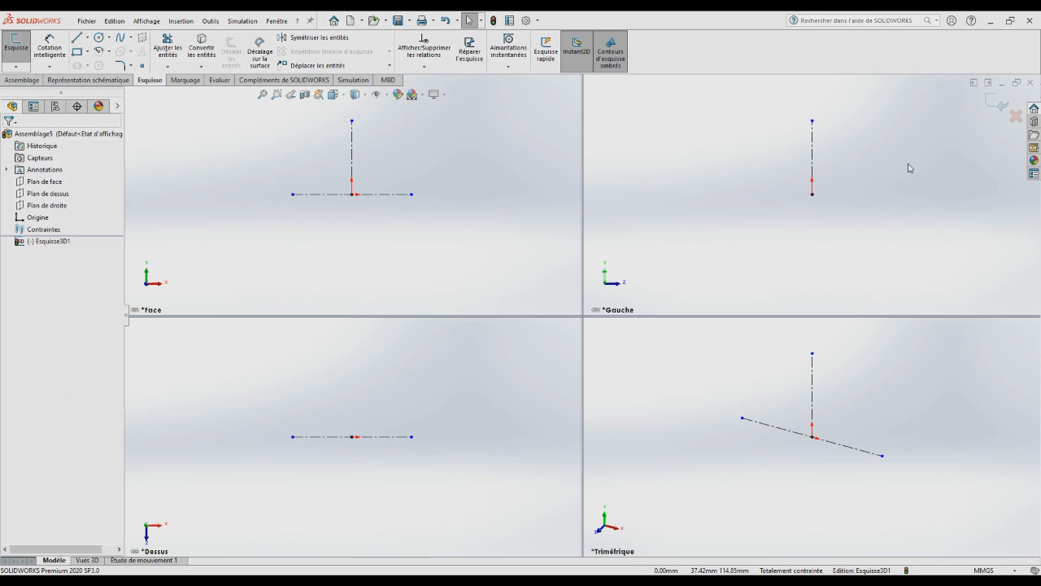
Sketch a construction line along Z about 102 mm long above the vertical line in the left view.
{"action": "left_click", "coordinate": [87, 37]}
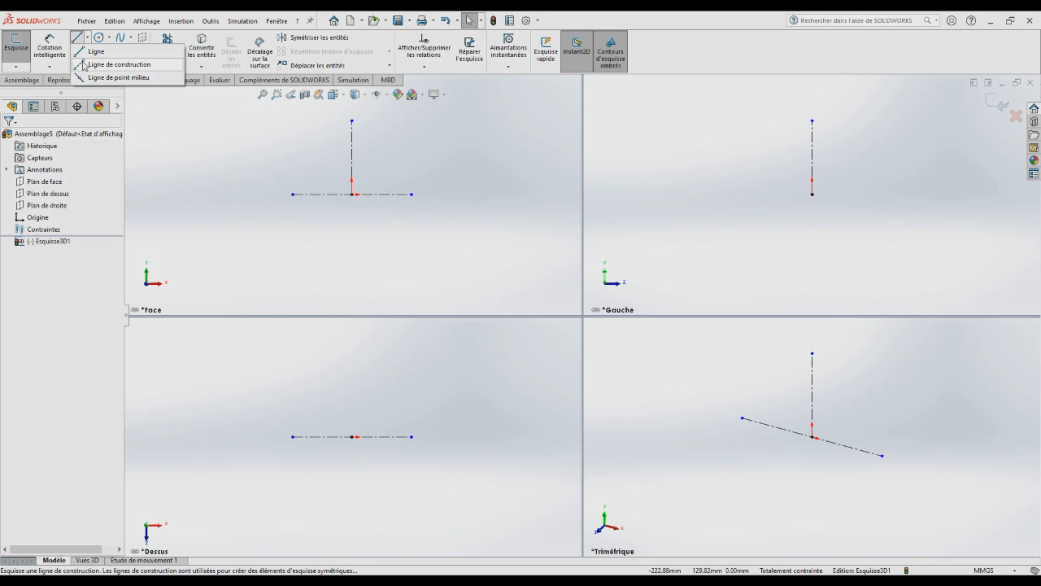
{"action": "left_click", "coordinate": [88, 65]}
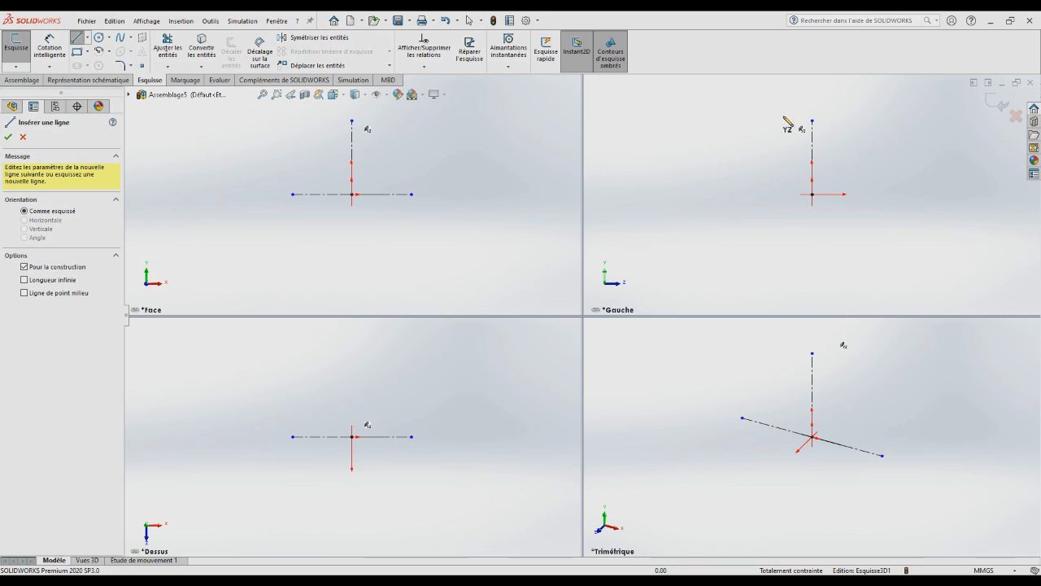
{"action": "left_click", "coordinate": [781, 101]}
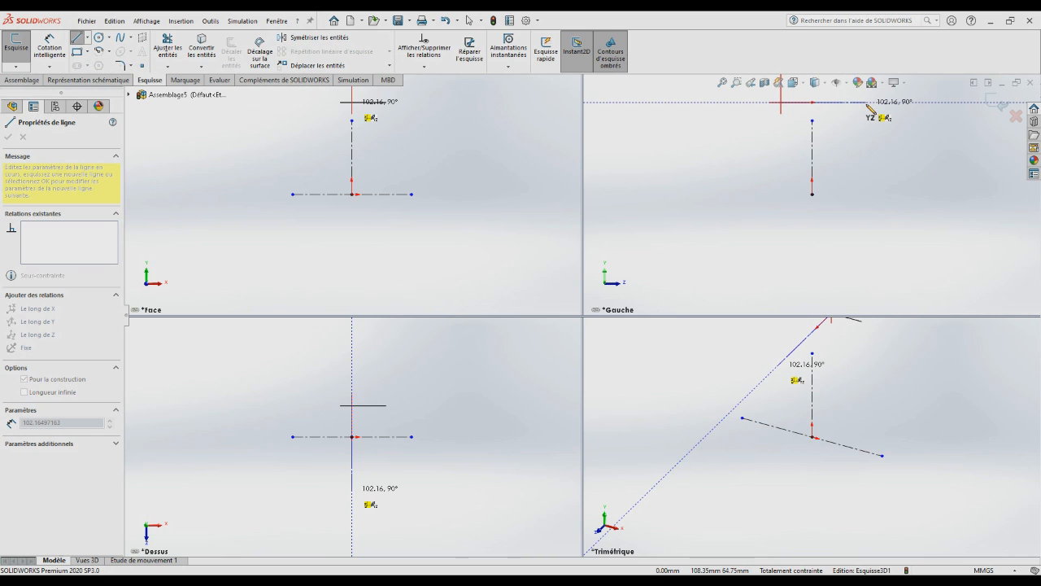
{"action": "left_click", "coordinate": [867, 103]}
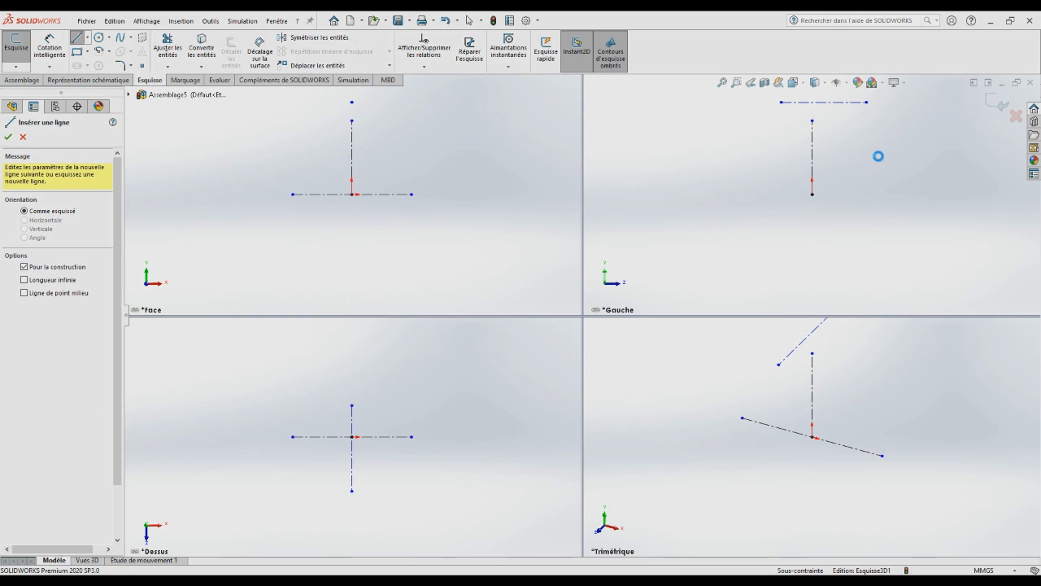
{"action": "key", "text": "Escape"}
Add a midpoint relation between the vertical line's upper endpoint and the construction line along Z.
{"action": "left_click", "coordinate": [812, 121]}
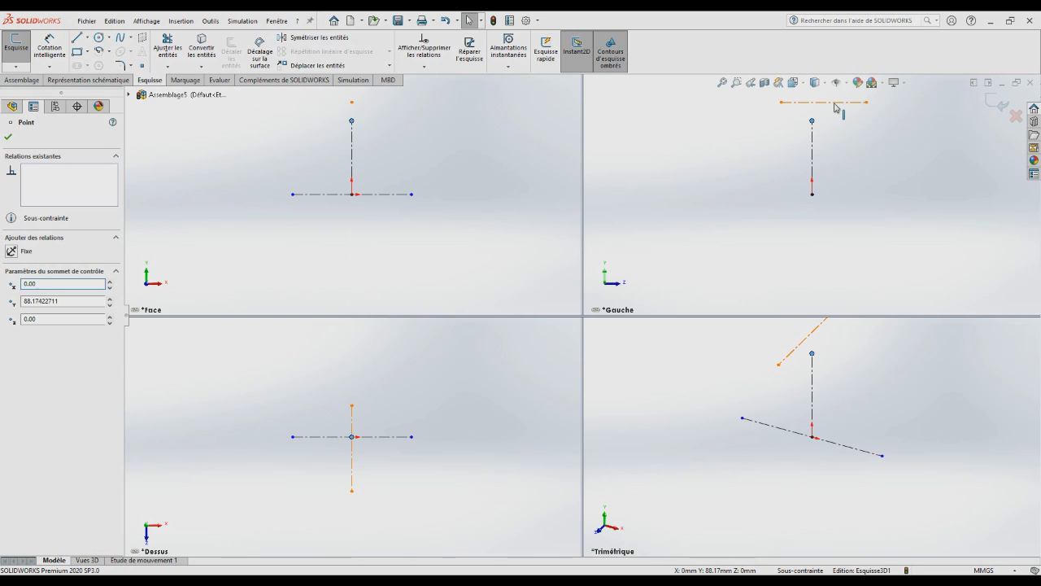
{"action": "left_click", "coordinate": [834, 104], "text": "ctrl"}
{"action": "left_click", "coordinate": [872, 55]}
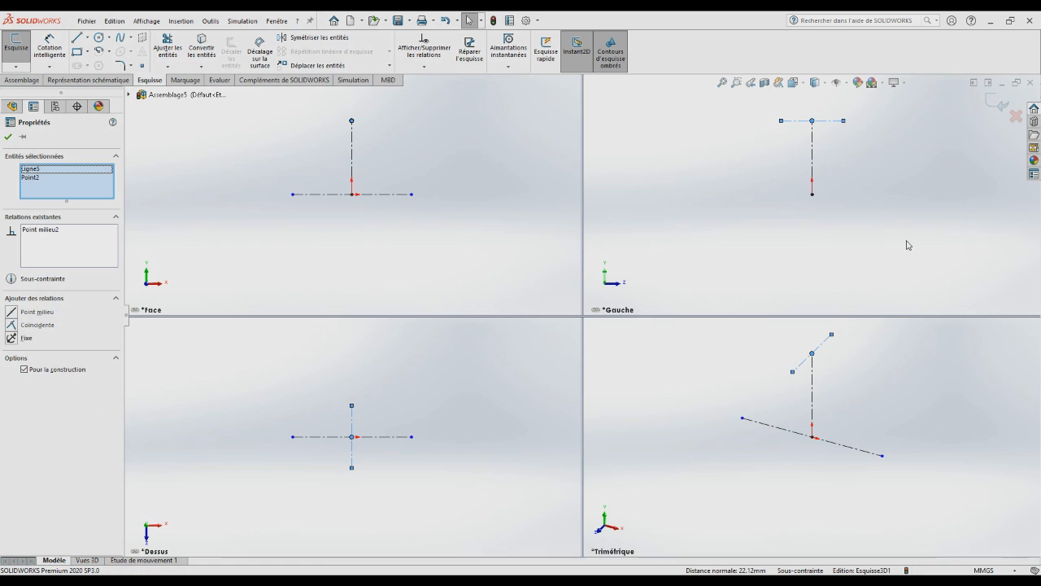
{"action": "left_click", "coordinate": [793, 243]}
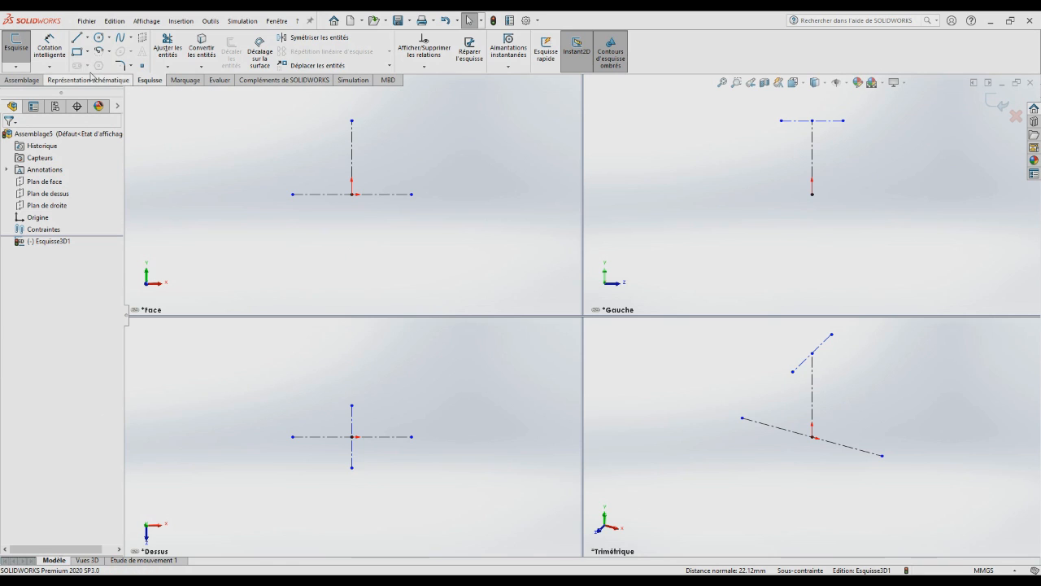
Dimension the vertical construction line to 60 mm in the front view.
{"action": "left_click", "coordinate": [55, 54]}
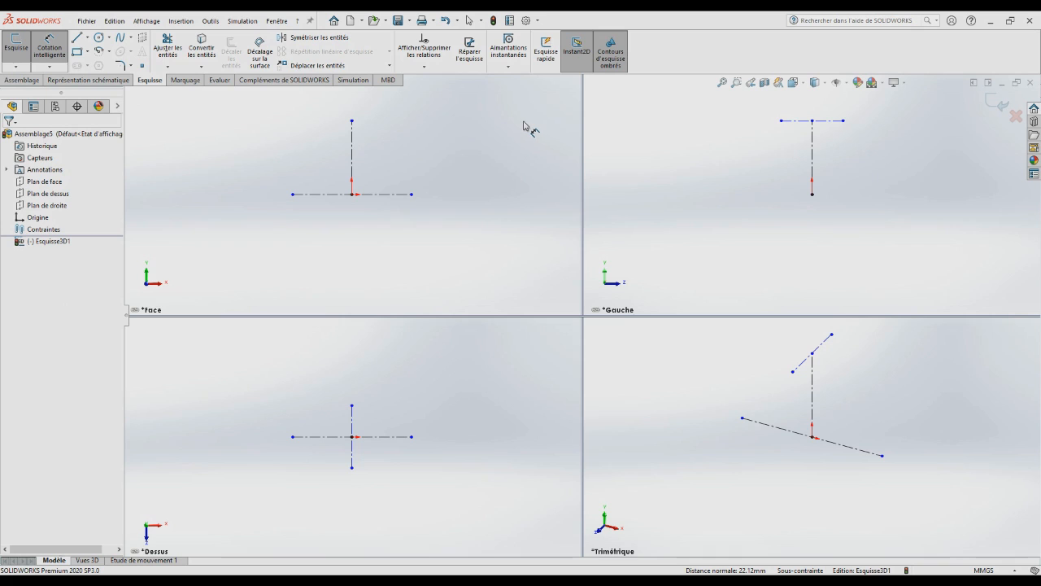
{"action": "left_click", "coordinate": [353, 162]}
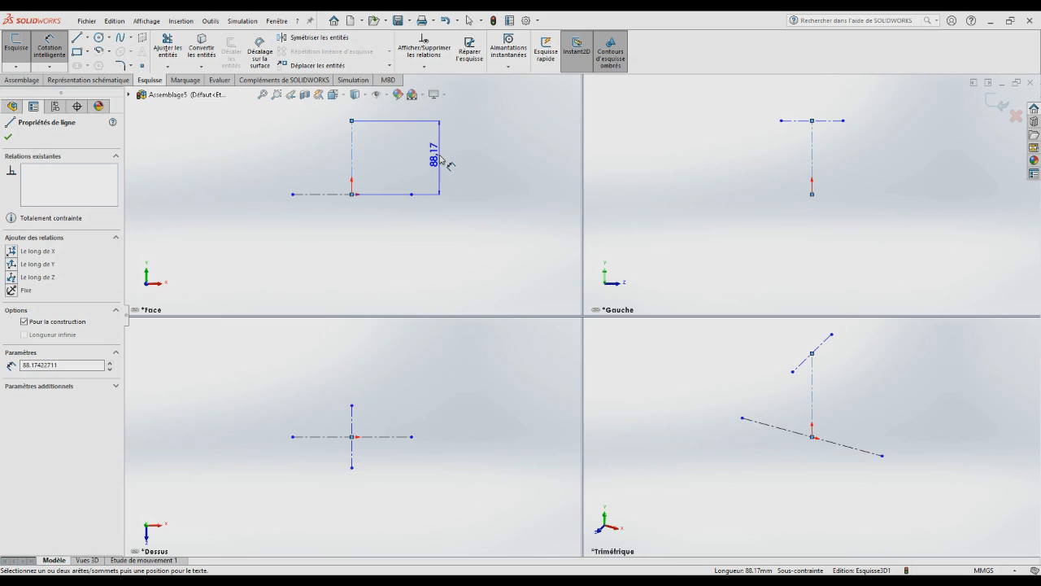
{"action": "left_click", "coordinate": [446, 163]}
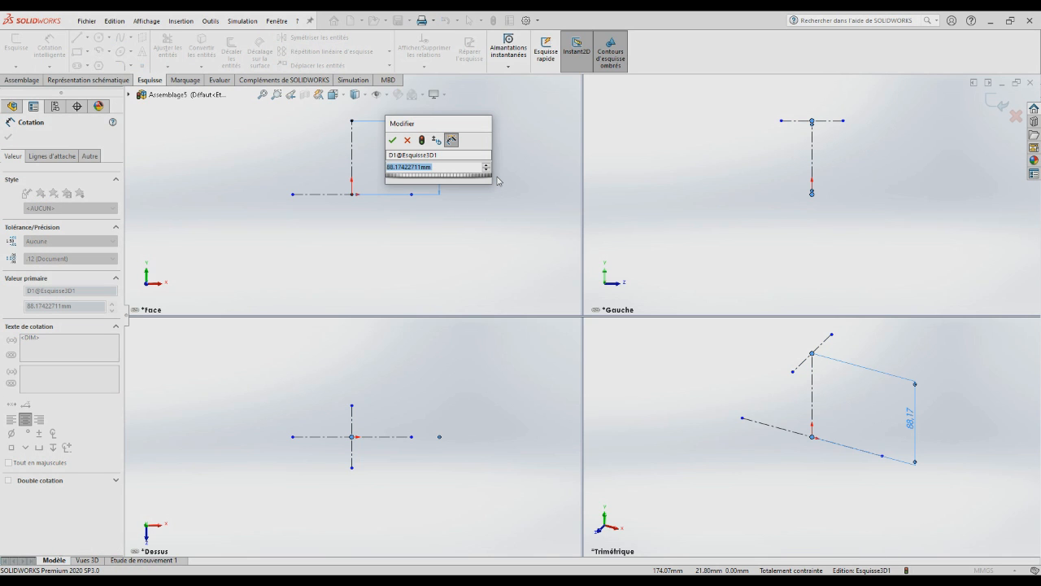
{"action": "type", "text": "60"}
{"action": "key", "text": "Return"}
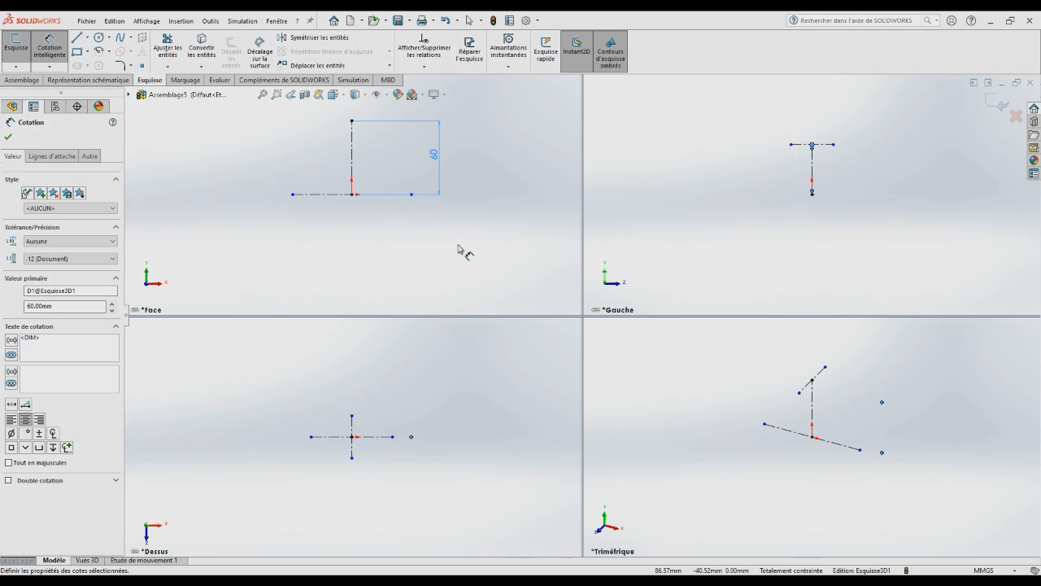
Dimension the horizontal construction line through the origin to 80 mm, with the dimension below it.
{"action": "left_click", "coordinate": [322, 199]}
{"action": "left_click", "coordinate": [327, 265]}
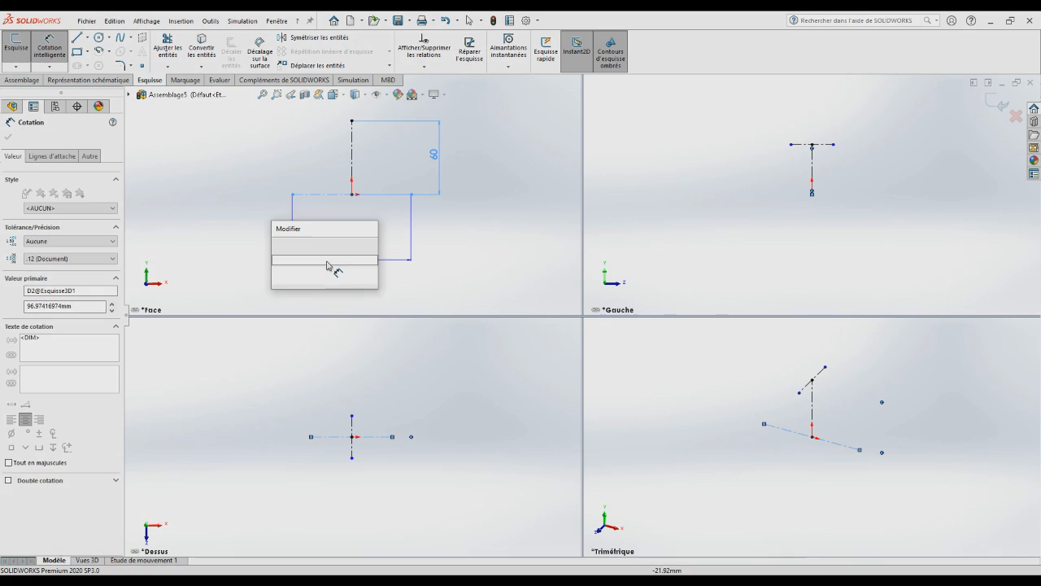
{"action": "type", "text": "80"}
{"action": "key", "text": "Return"}
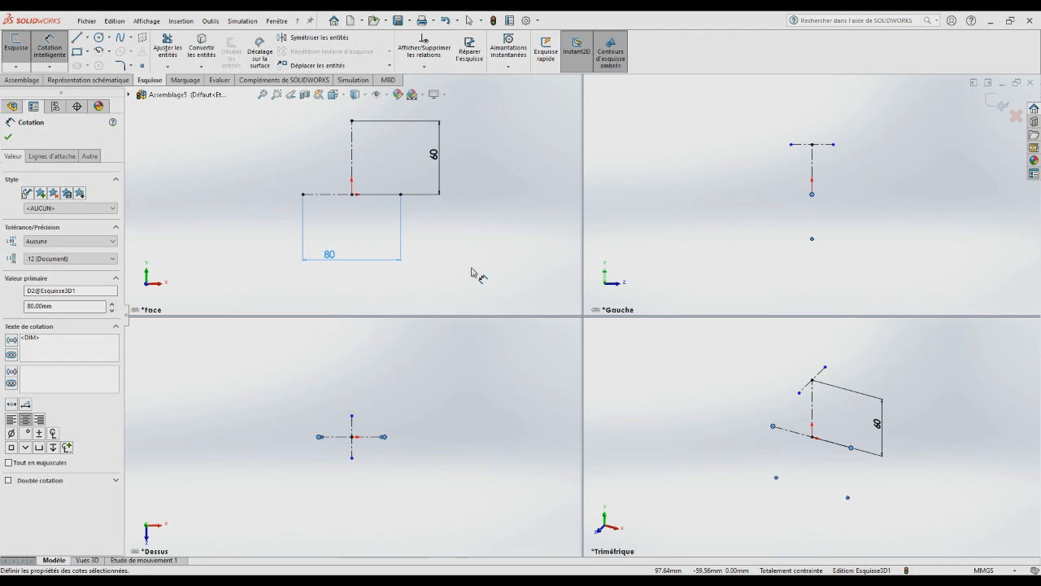
Dimension the upper construction line along Z to 30 mm in the left view.
{"action": "left_click", "coordinate": [804, 144]}
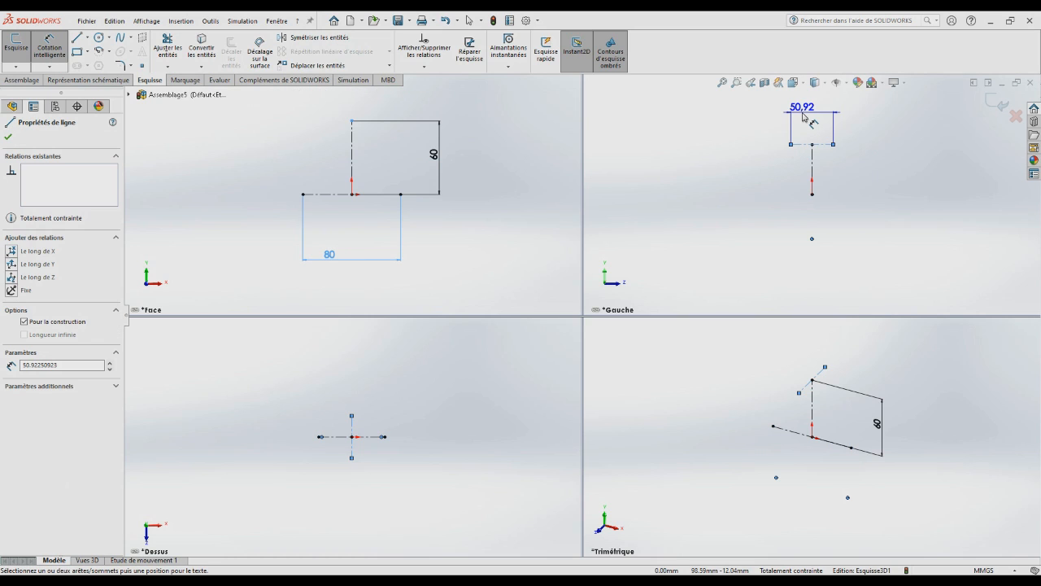
{"action": "left_click", "coordinate": [803, 118]}
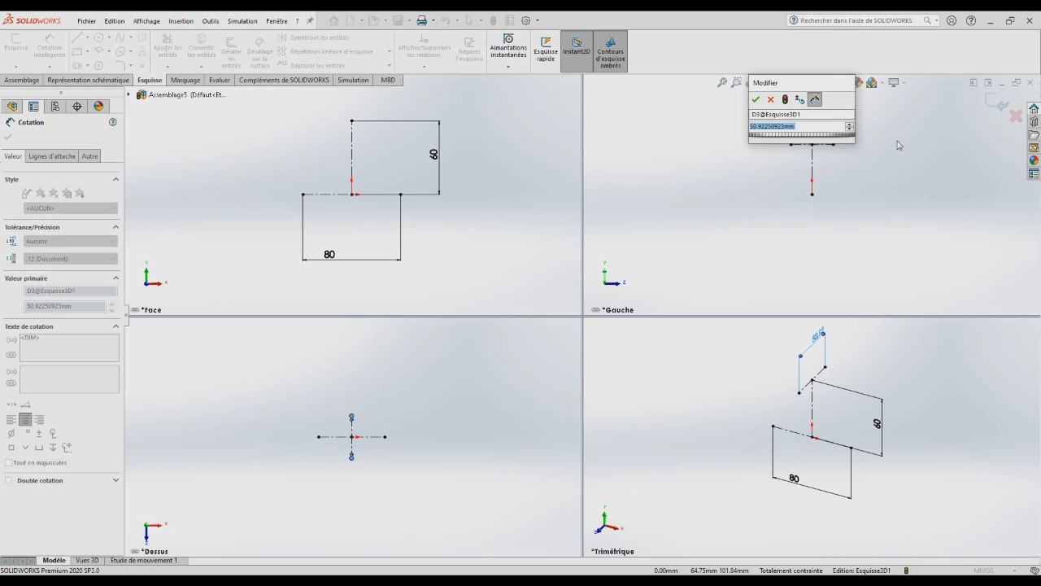
{"action": "type", "text": "30"}
{"action": "key", "text": "Return"}
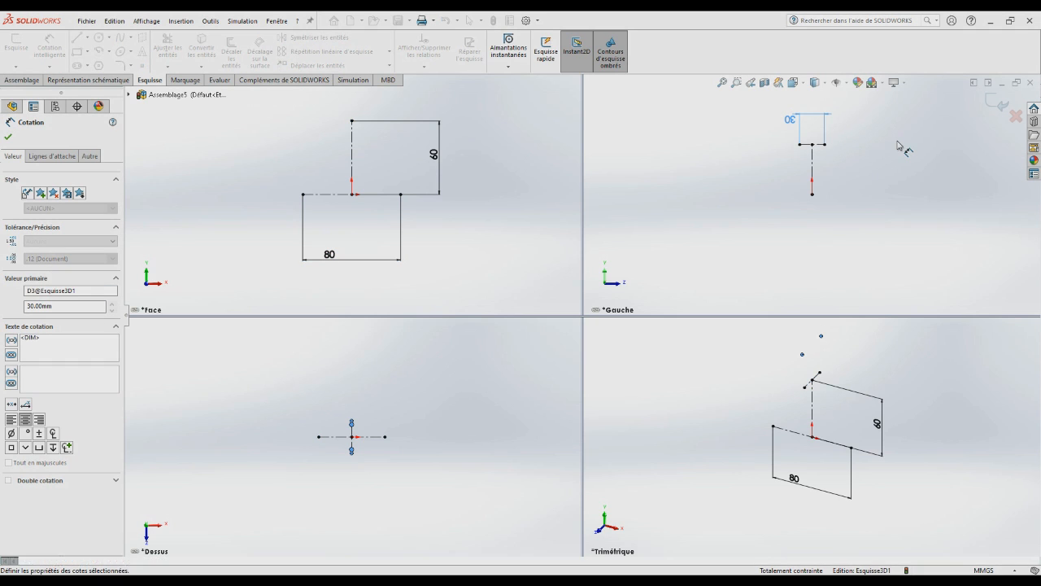
Leave the dimension command and exit the 3D sketch, keeping its changes.
{"action": "scroll", "coordinate": [903, 402], "scroll_direction": "up", "scroll_amount": 2}
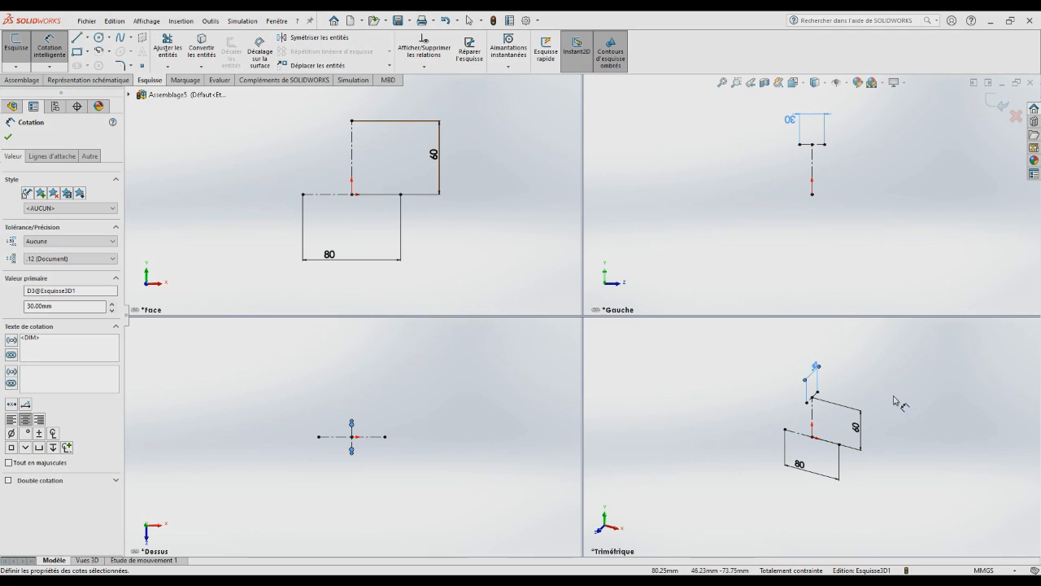
{"action": "scroll", "coordinate": [894, 402], "scroll_direction": "down", "scroll_amount": 3}
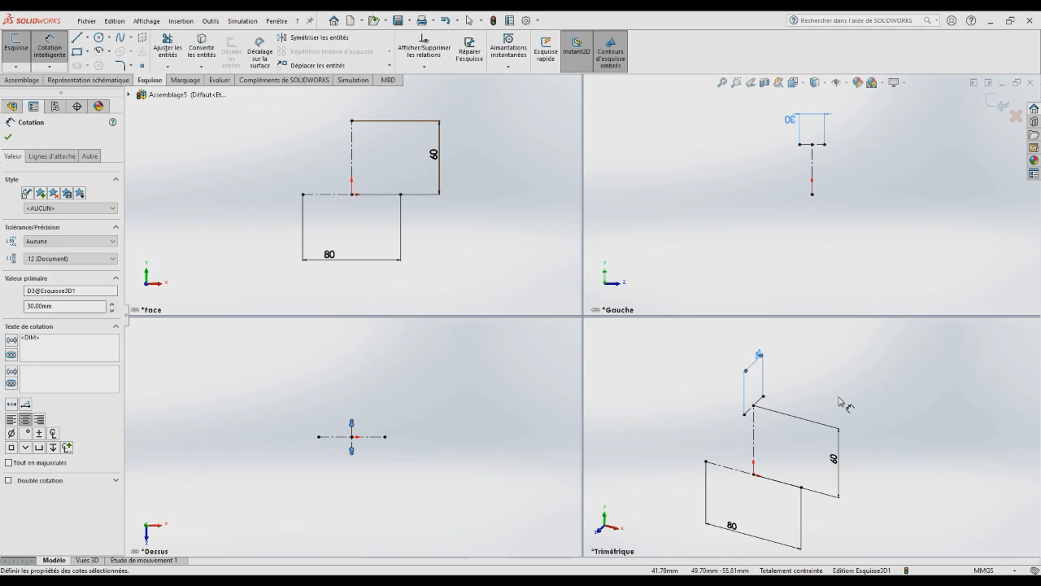
{"action": "key", "text": "Escape"}
{"action": "middle_click_drag", "start_coordinate": [842, 400], "coordinate": [843, 381]}
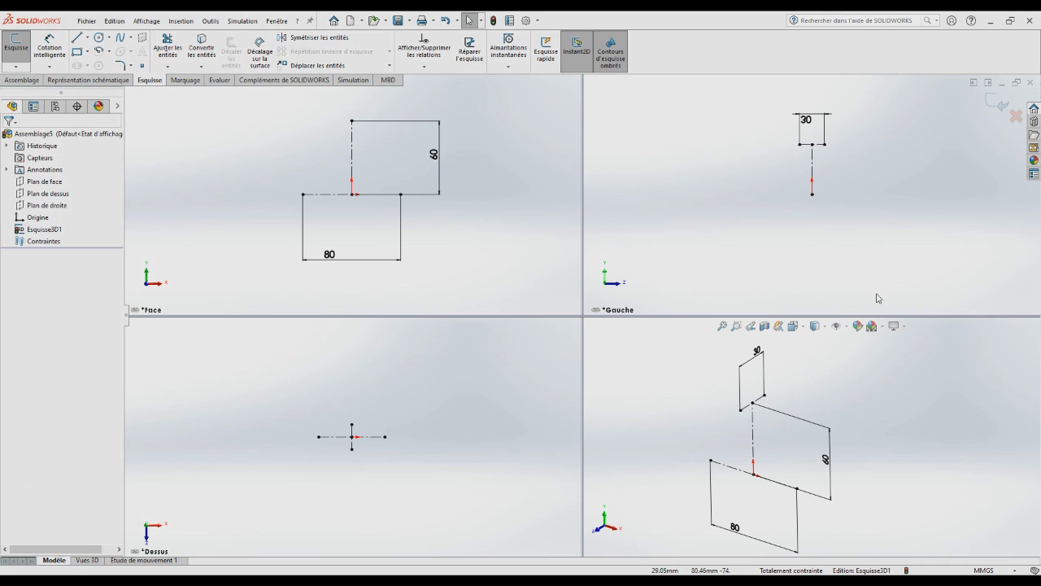
{"action": "left_click", "coordinate": [997, 102]}
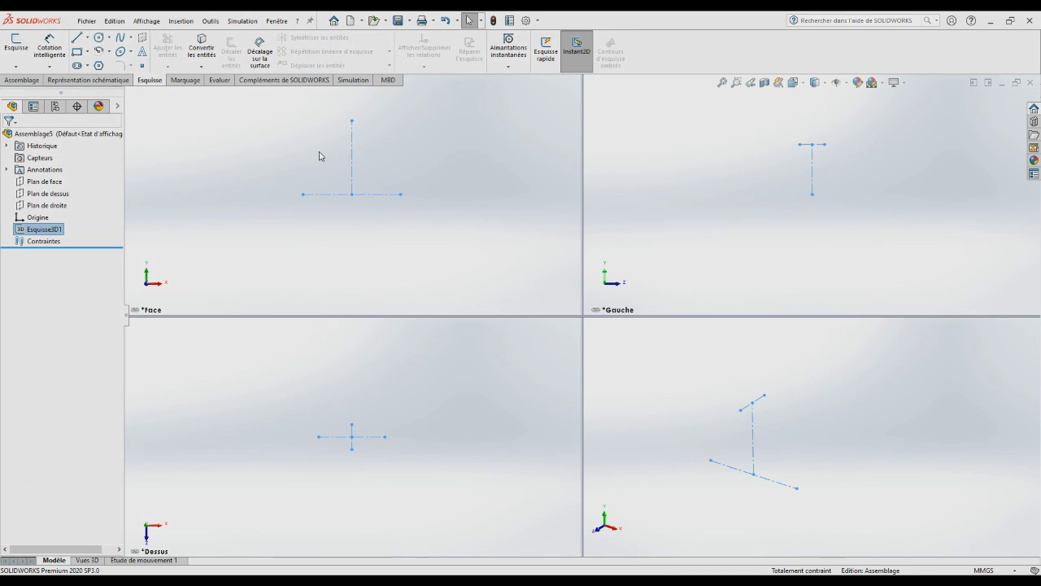
Close the current assembly and create a new, empty assembly document without inserting a component.
{"action": "left_click", "coordinate": [87, 21]}
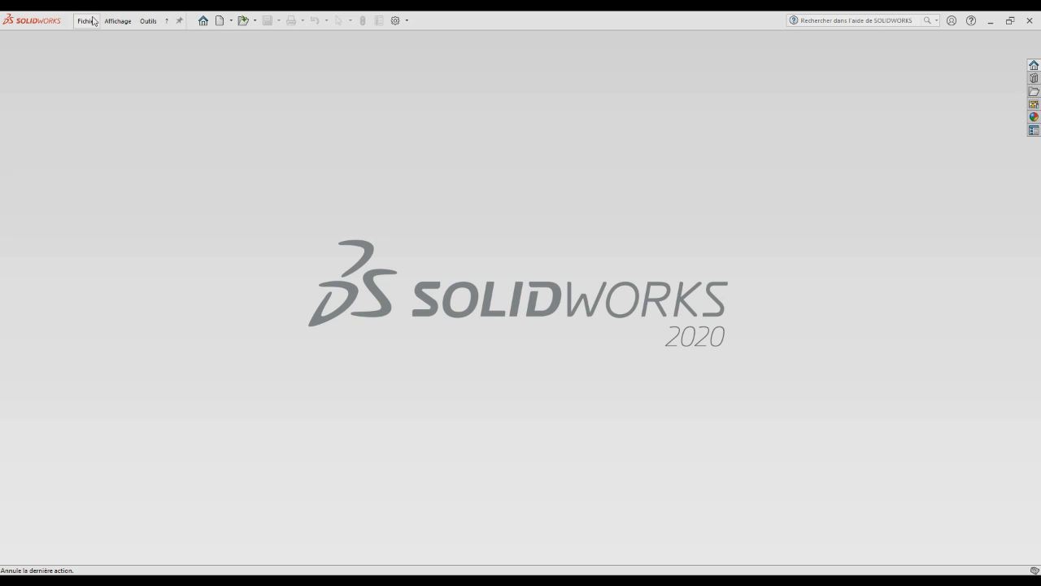
{"action": "left_click", "coordinate": [92, 21]}
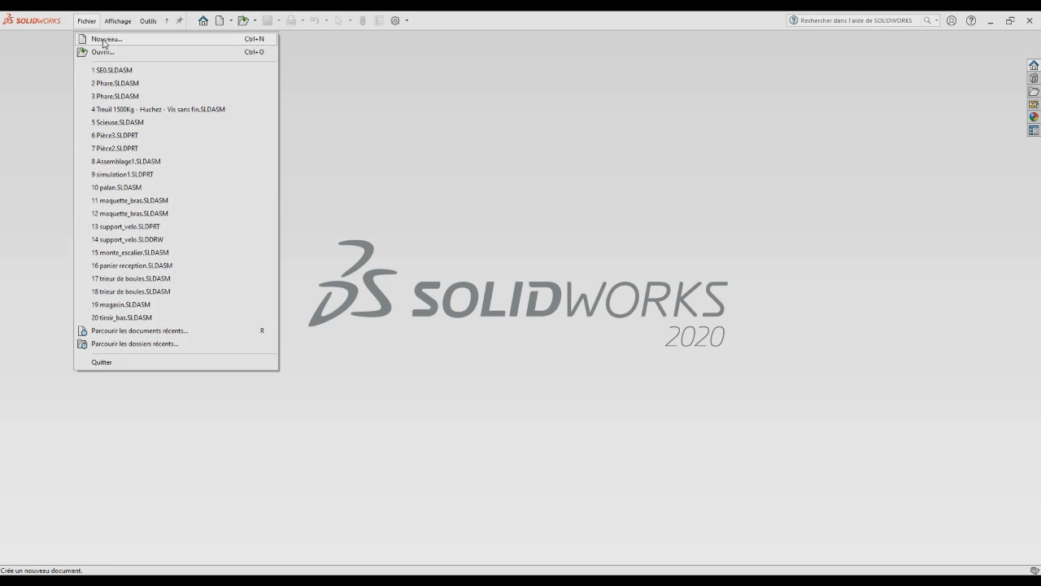
{"action": "left_click", "coordinate": [103, 40]}
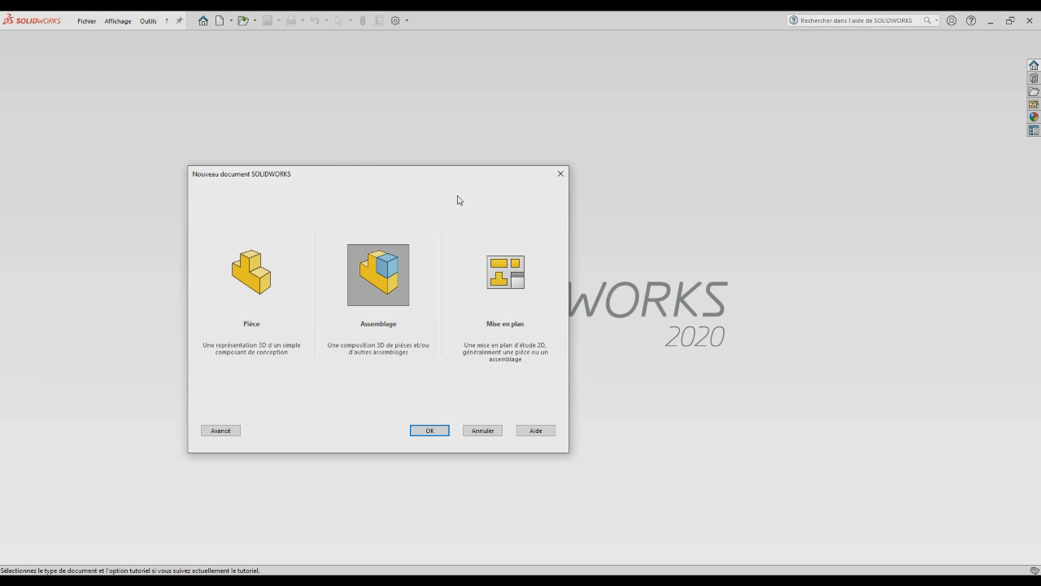
{"action": "left_click", "coordinate": [416, 427]}
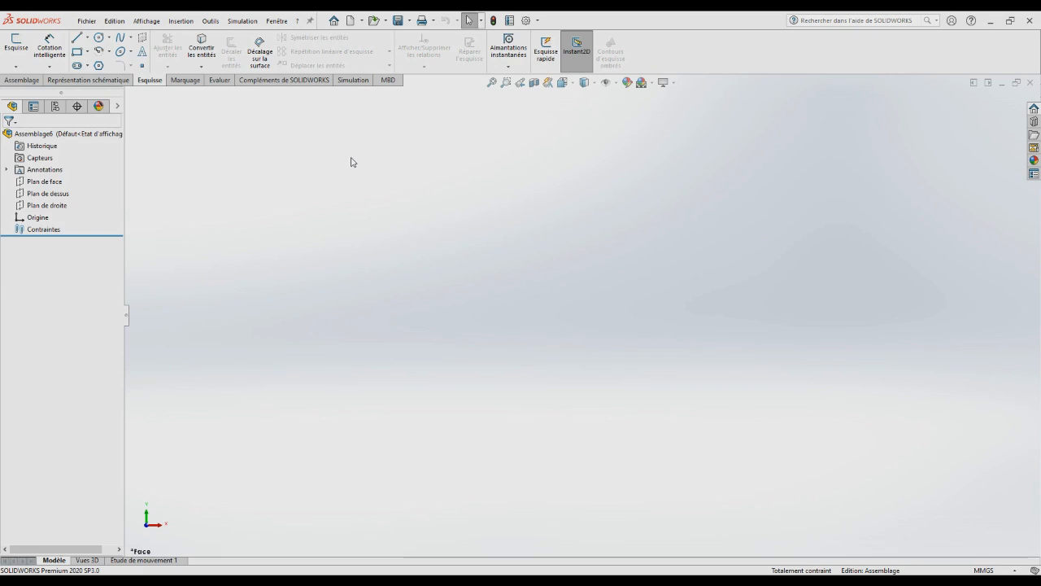
{"action": "key", "text": "Escape"}
Start a sketch on the front plane and draw a horizontal construction line about 92 mm long from the origin along X.
{"action": "left_click", "coordinate": [44, 181]}
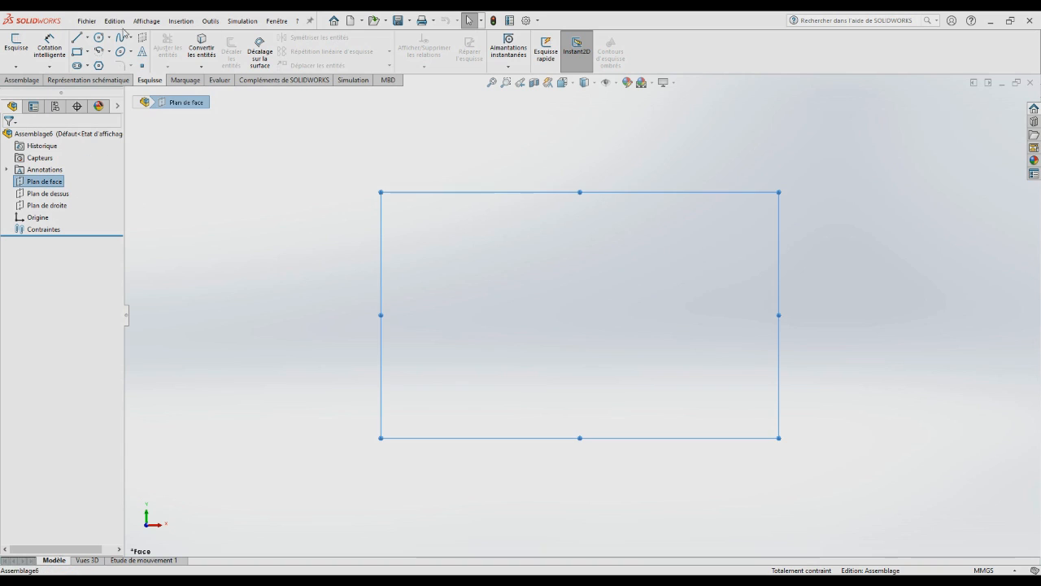
{"action": "left_click", "coordinate": [16, 44]}
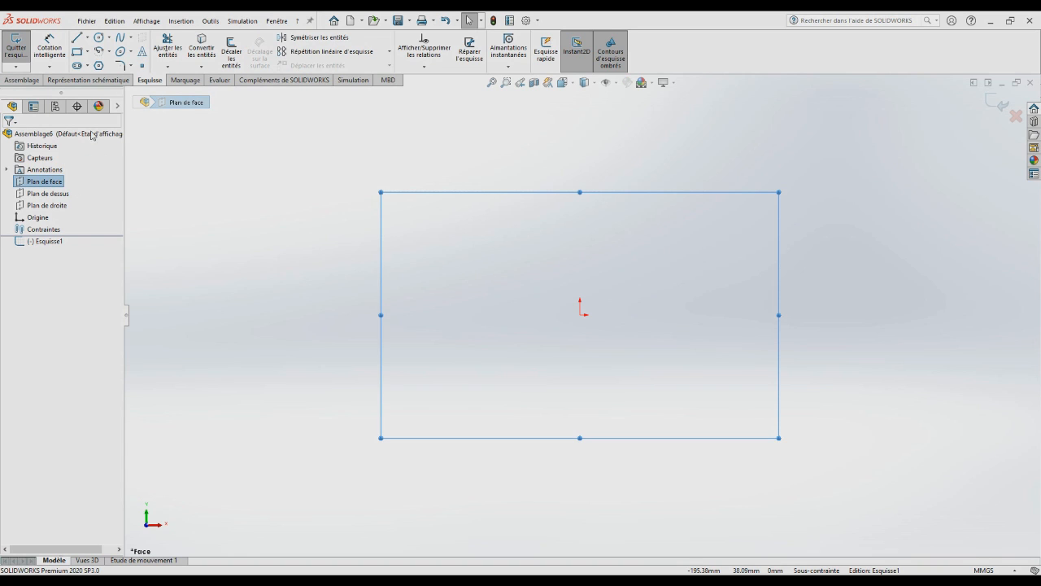
{"action": "left_click", "coordinate": [87, 37]}
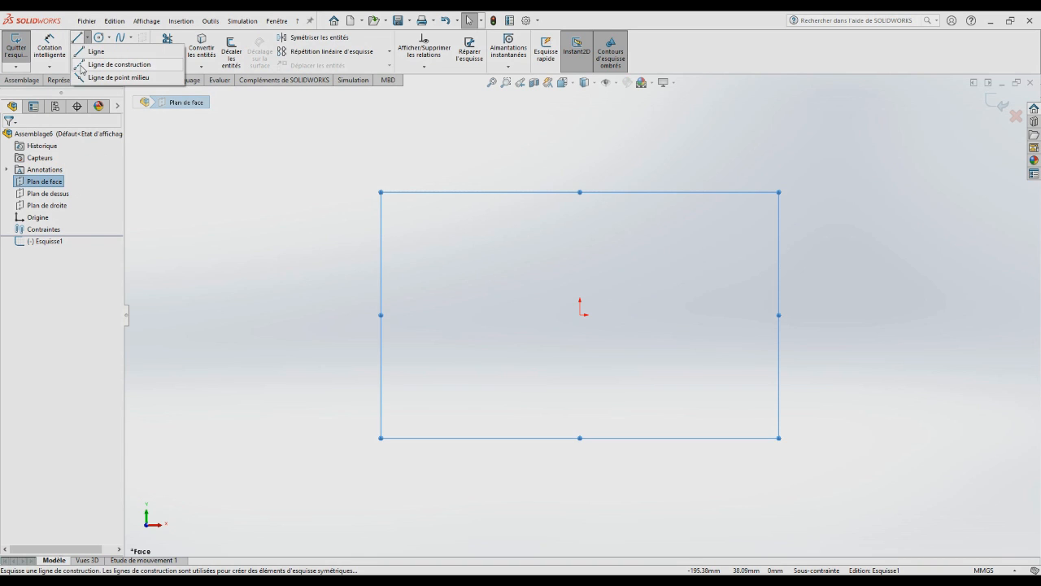
{"action": "left_click", "coordinate": [119, 64]}
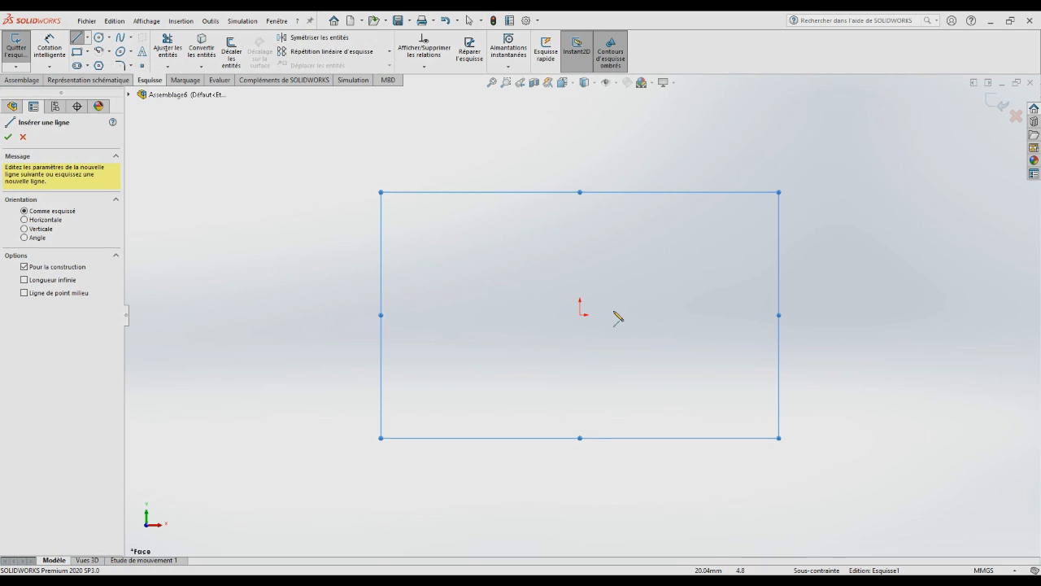
{"action": "left_click", "coordinate": [580, 314]}
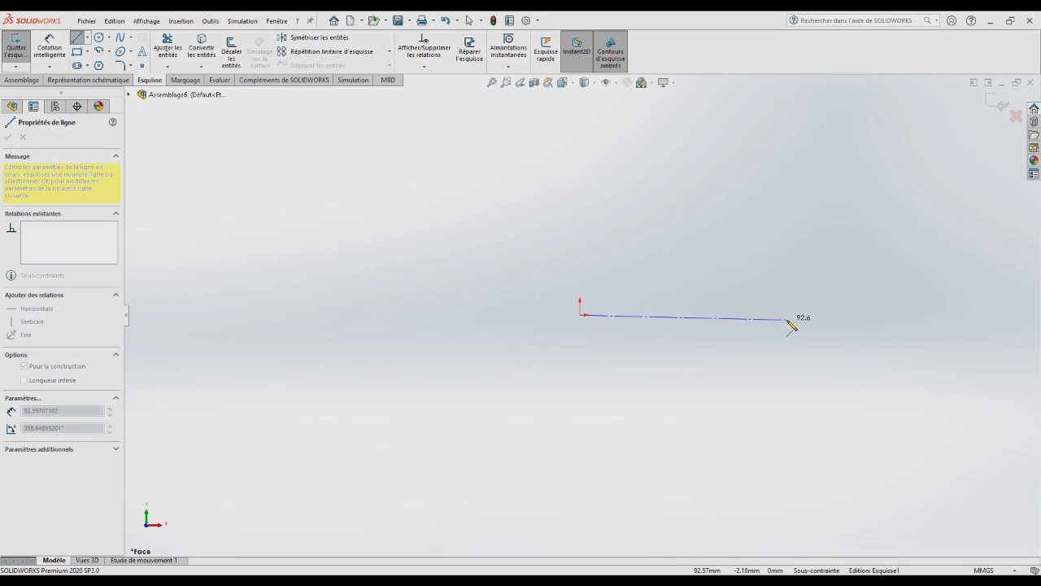
{"action": "left_click", "coordinate": [787, 314]}
{"action": "key", "text": "Escape"}
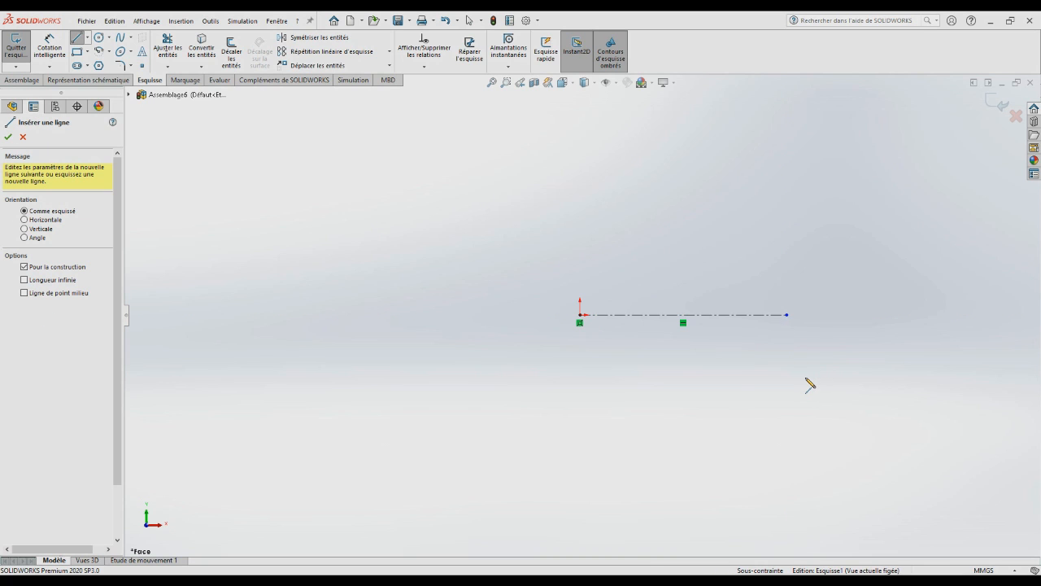
Dimension the construction line's length to 50 mm, placing the dimension above the line.
{"action": "left_click", "coordinate": [50, 50]}
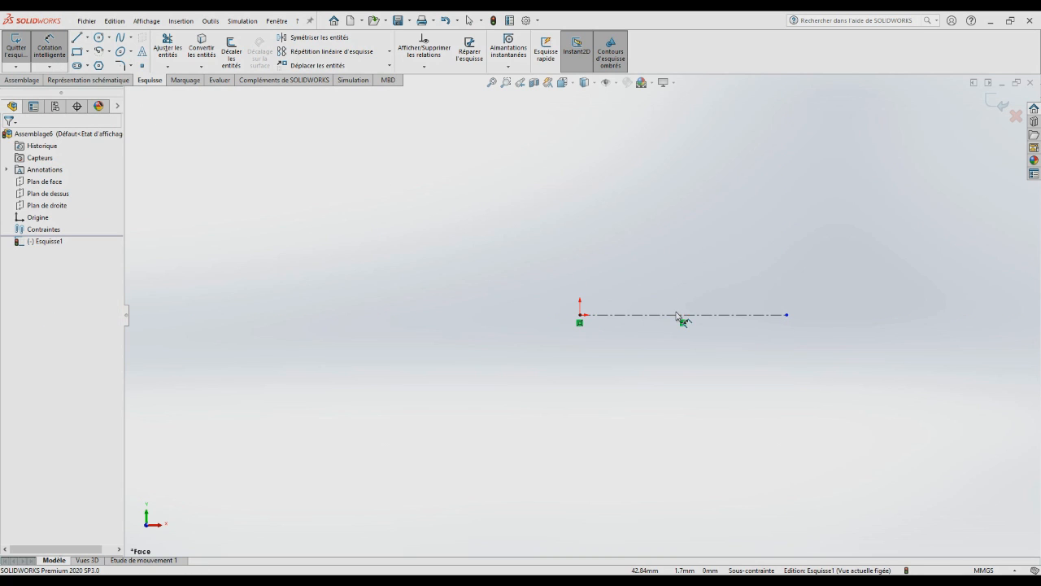
{"action": "left_click", "coordinate": [682, 315]}
{"action": "left_click", "coordinate": [674, 221]}
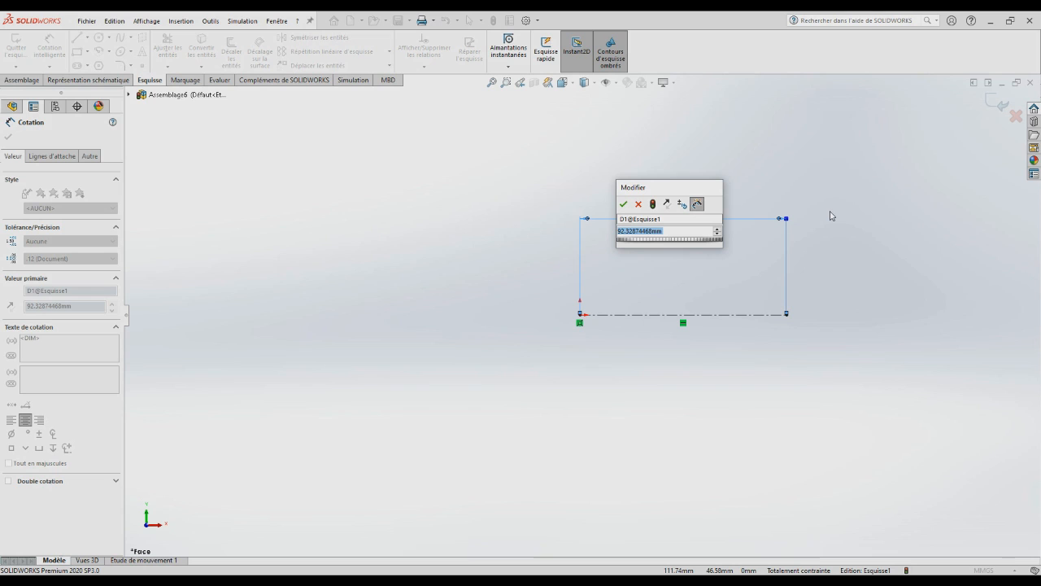
{"action": "type", "text": "50"}
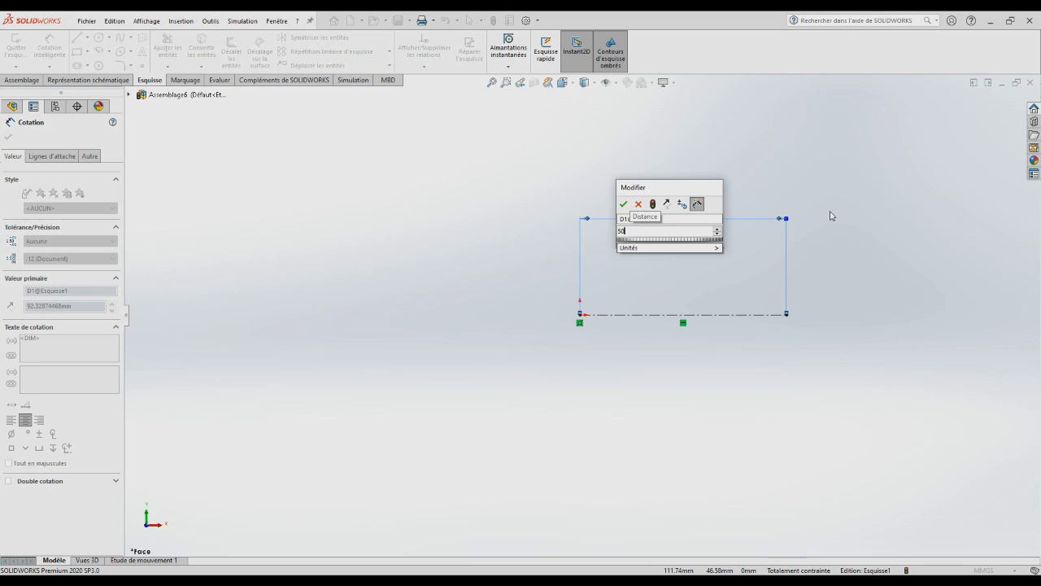
{"action": "left_click", "coordinate": [624, 203]}
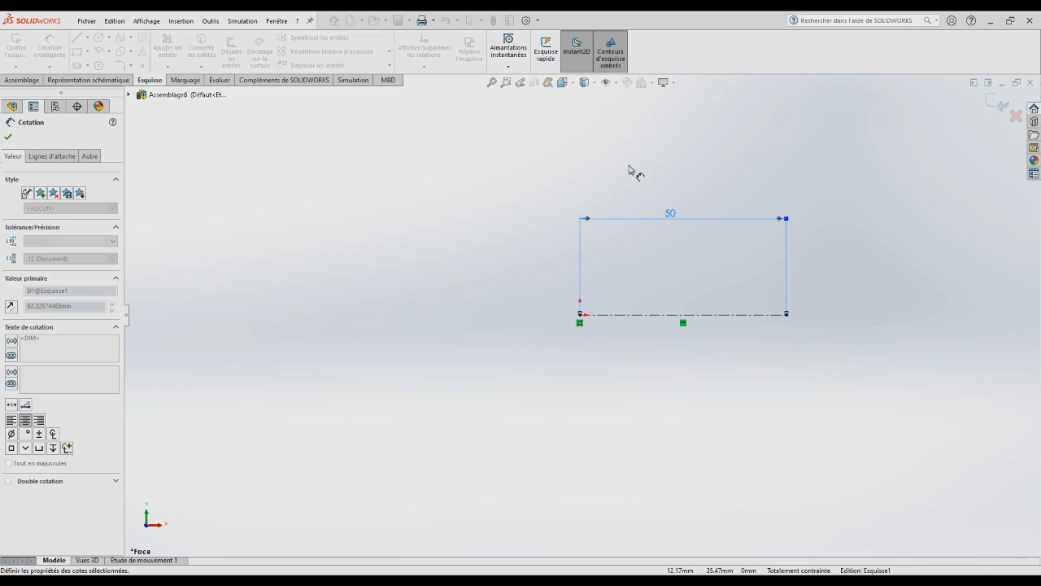
Save the assembly as SE1 and create a new, empty assembly document without inserting a component.
{"action": "left_click", "coordinate": [88, 21]}
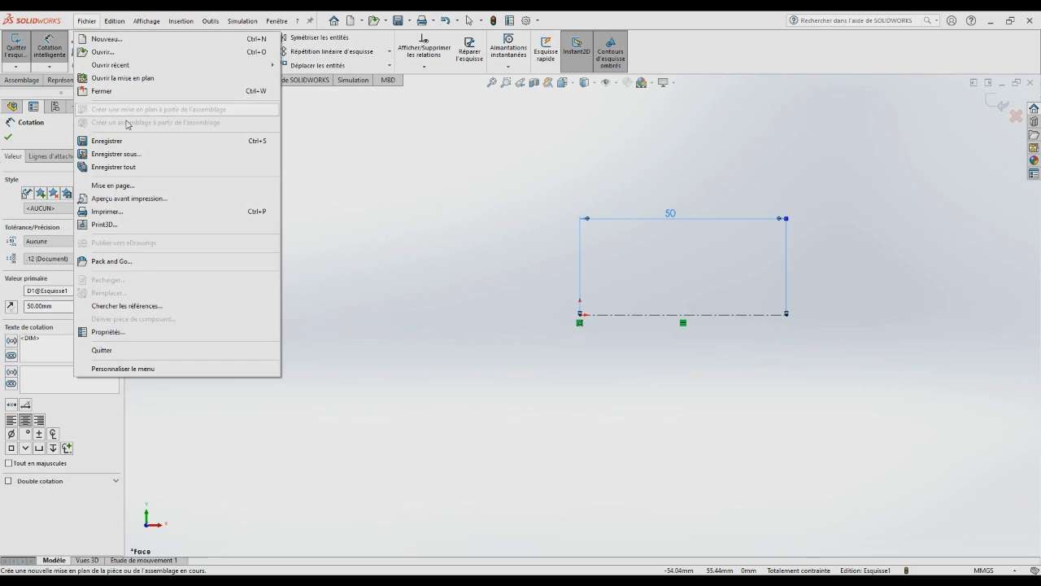
{"action": "left_click", "coordinate": [101, 139]}
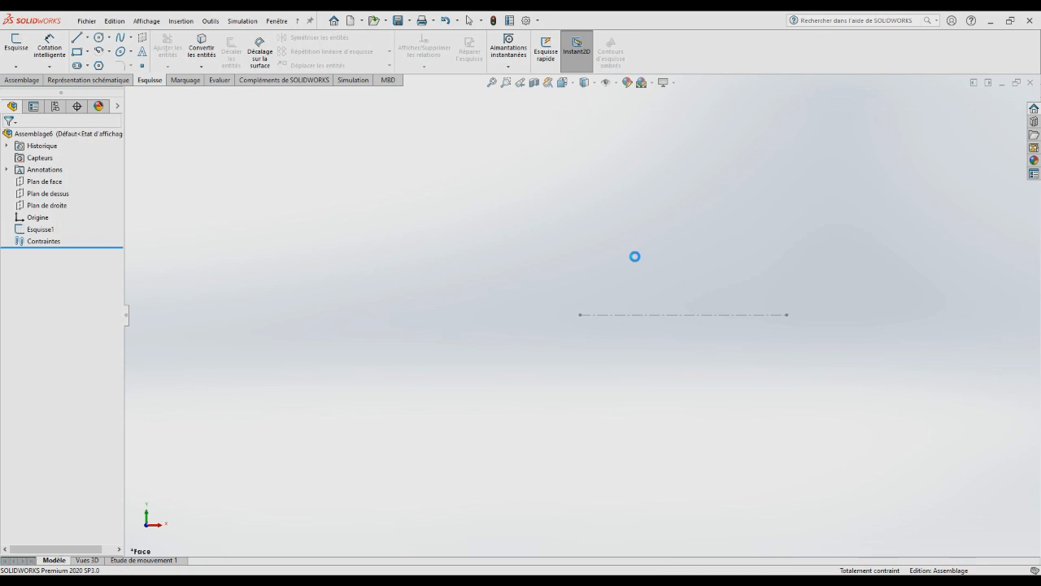
{"action": "left_click", "coordinate": [87, 22]}
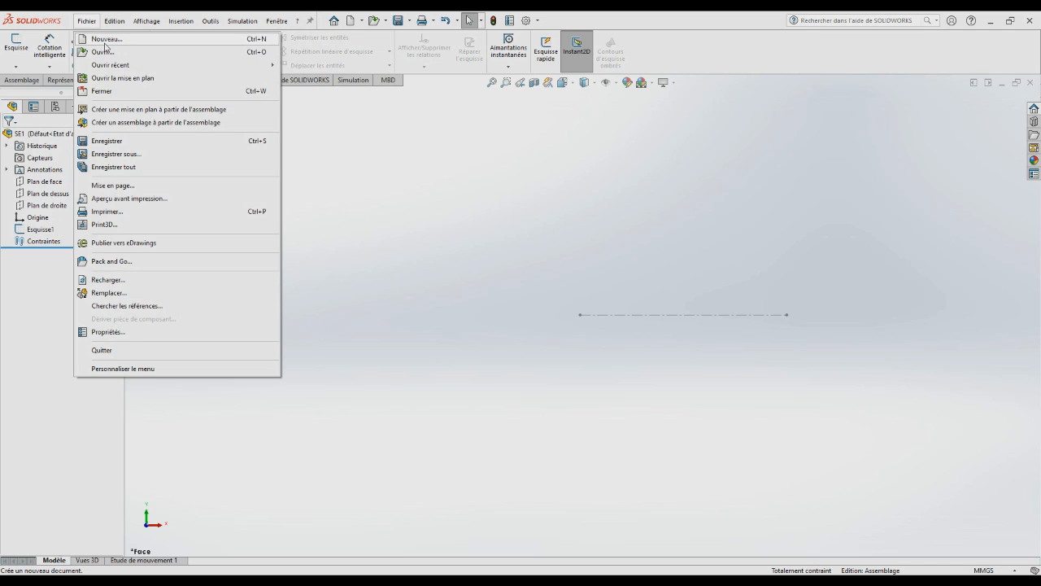
{"action": "left_click", "coordinate": [104, 39]}
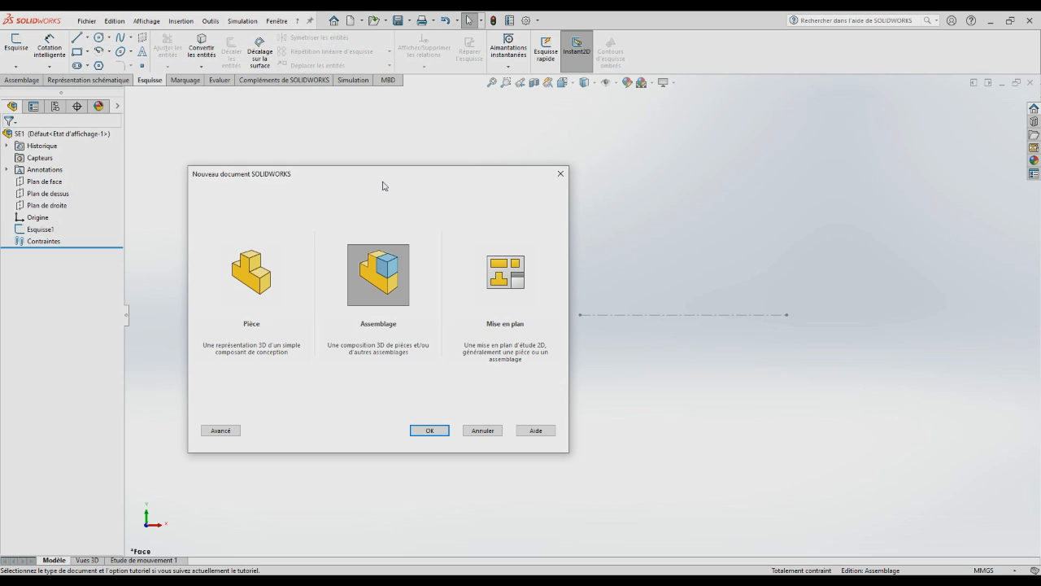
{"action": "left_click", "coordinate": [429, 432]}
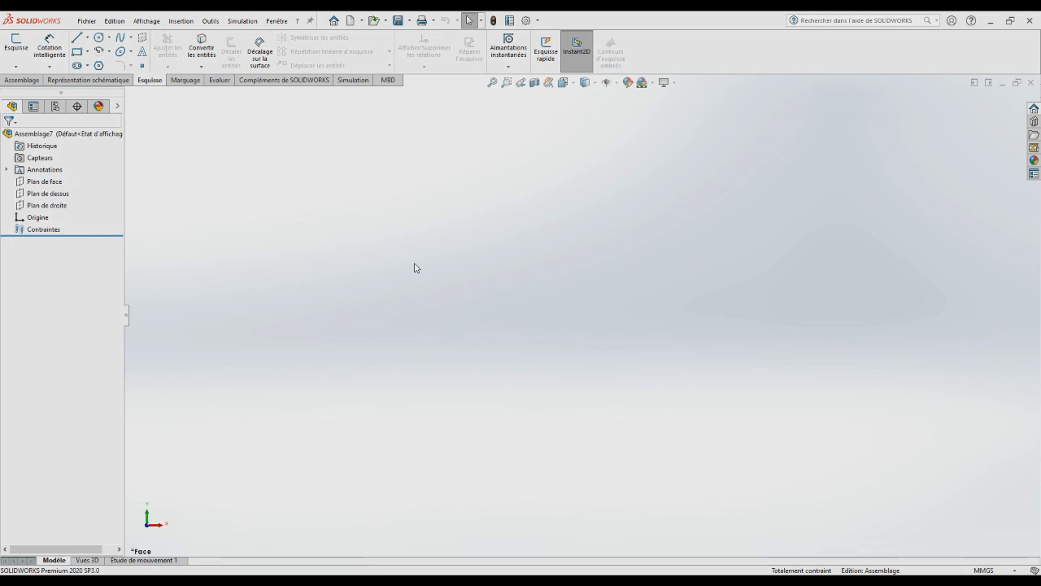
{"action": "left_click", "coordinate": [22, 136]}
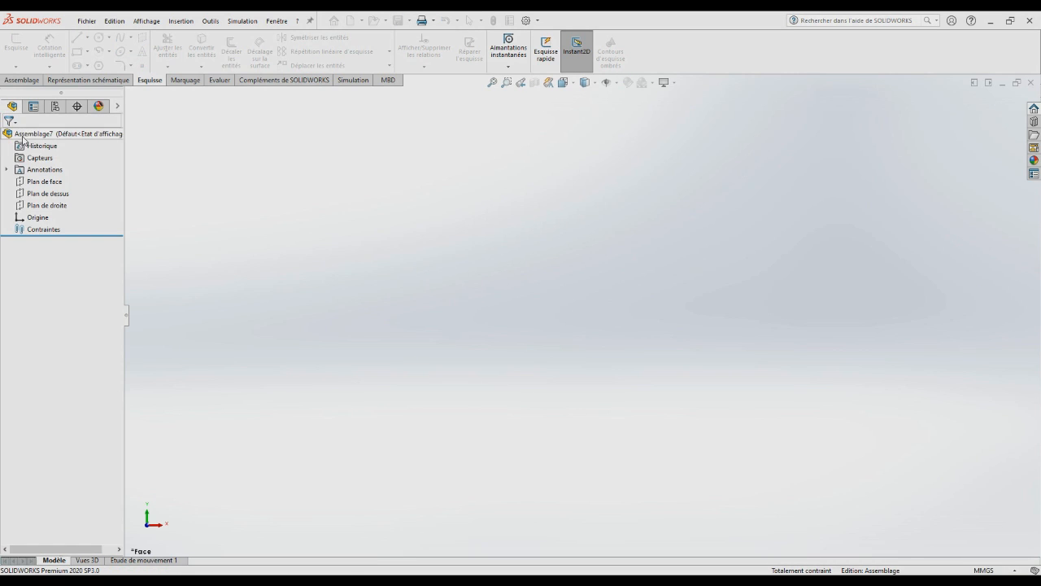
Start a sketch on the front plane and draw a horizontal construction line about 55 mm long from the origin along X.
{"action": "left_click", "coordinate": [45, 184]}
{"action": "left_click", "coordinate": [45, 183]}
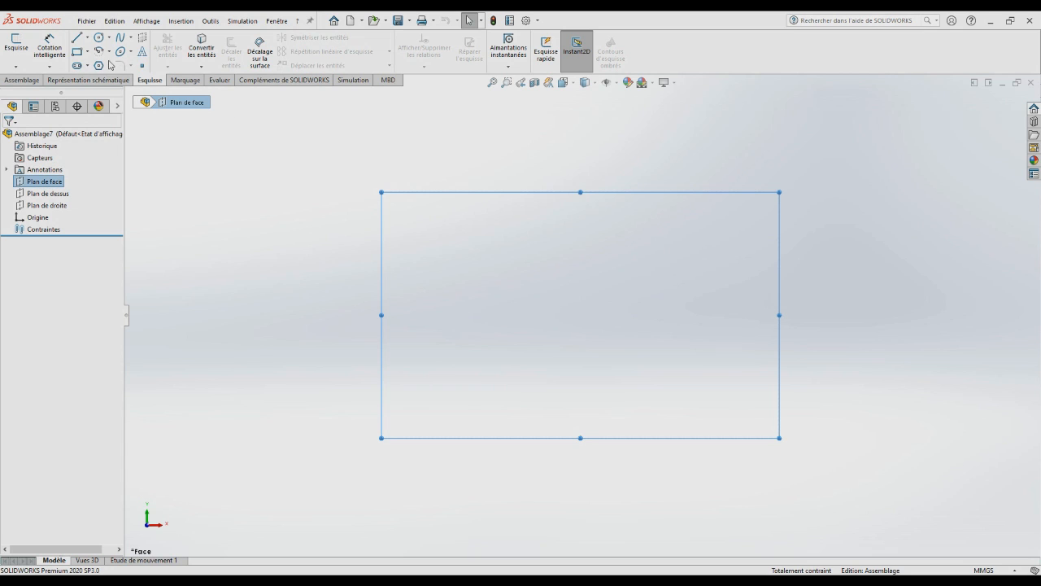
{"action": "left_click", "coordinate": [78, 37]}
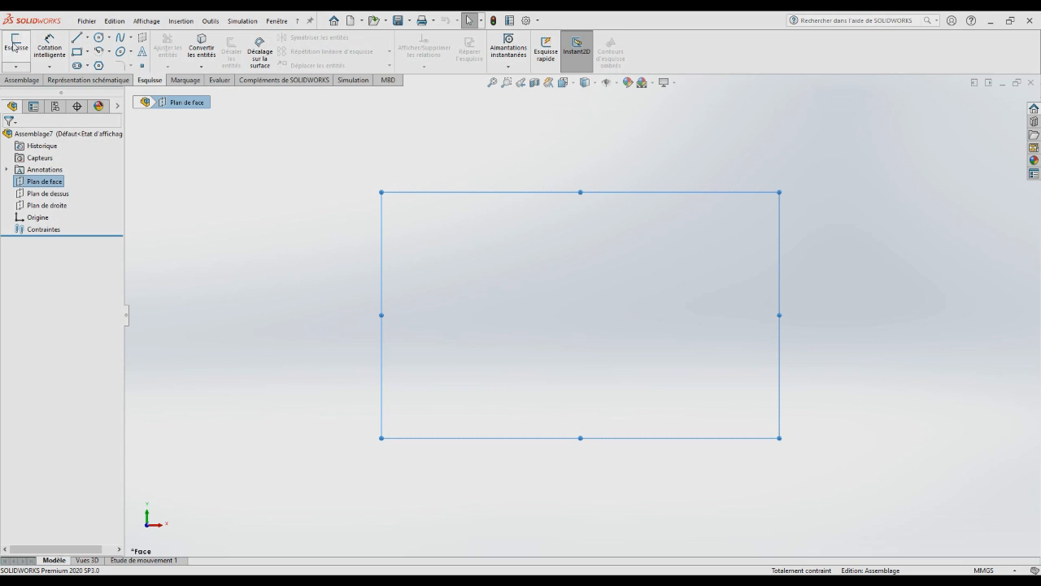
{"action": "left_click", "coordinate": [87, 38]}
{"action": "left_click", "coordinate": [86, 65]}
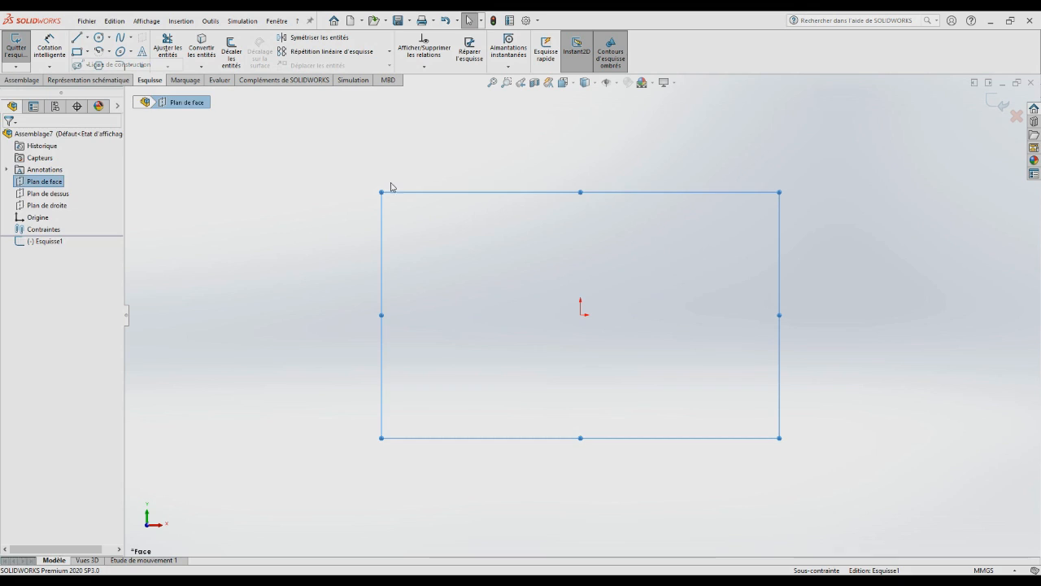
{"action": "left_click", "coordinate": [581, 315]}
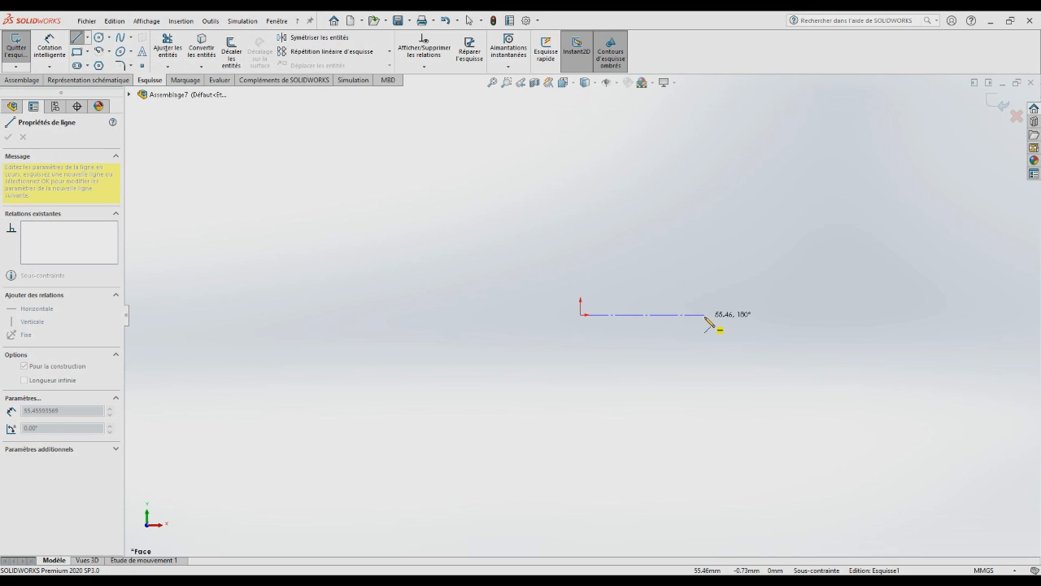
{"action": "left_click", "coordinate": [705, 316]}
{"action": "key", "text": "Escape"}
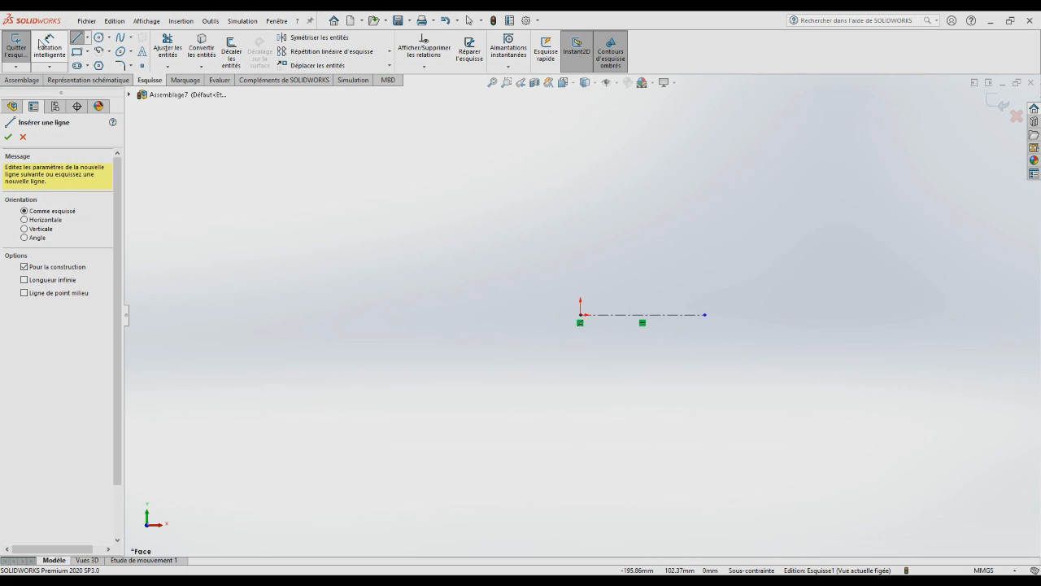
Dimension the construction line to 20 mm, with the dimension above it, and exit the sketch keeping its changes.
{"action": "left_click", "coordinate": [47, 47]}
{"action": "left_click", "coordinate": [658, 321]}
{"action": "left_click", "coordinate": [662, 230]}
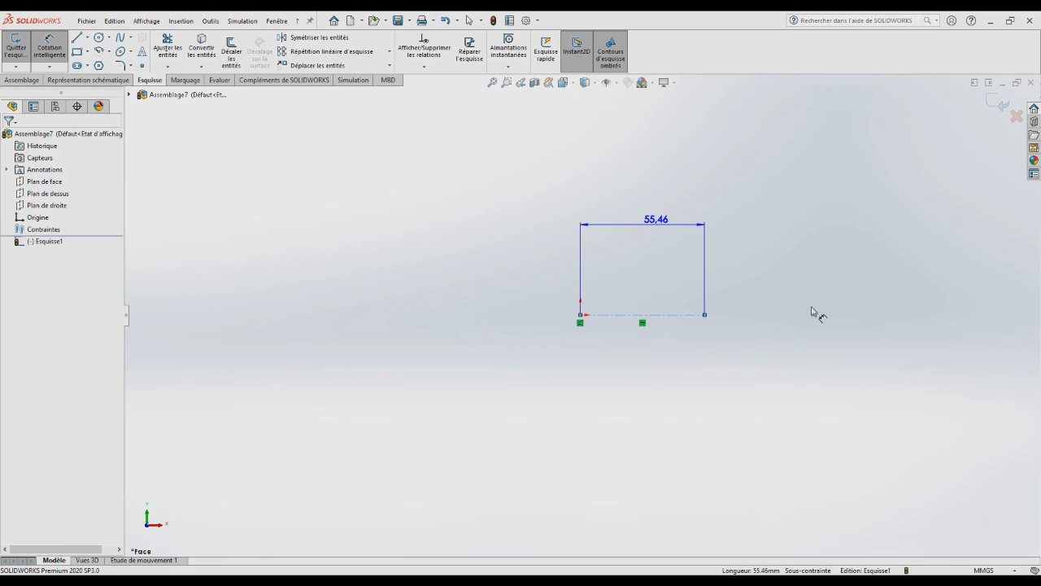
{"action": "type", "text": "20"}
{"action": "key", "text": "Return"}
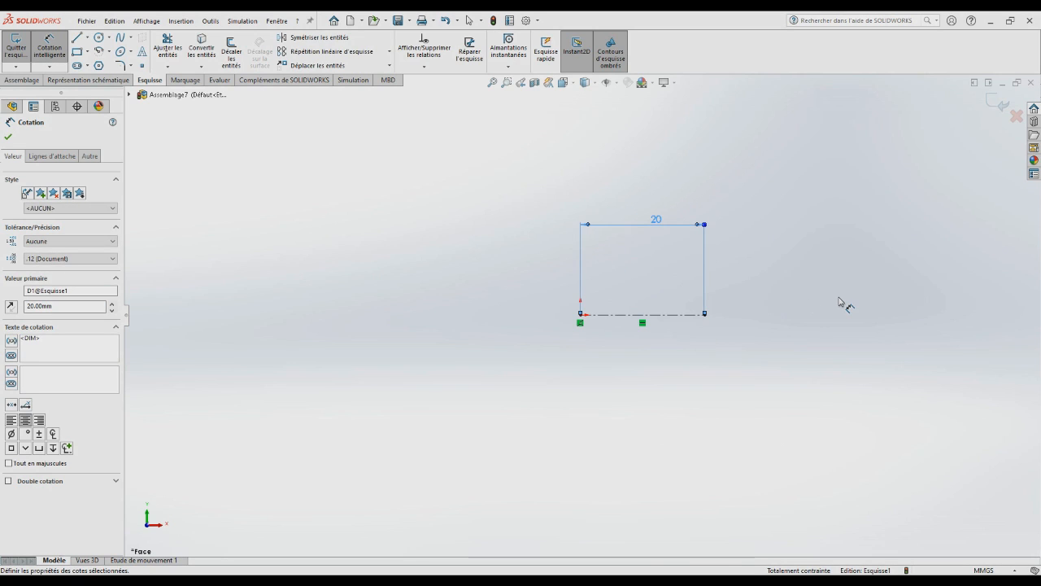
{"action": "left_click", "coordinate": [1002, 106]}
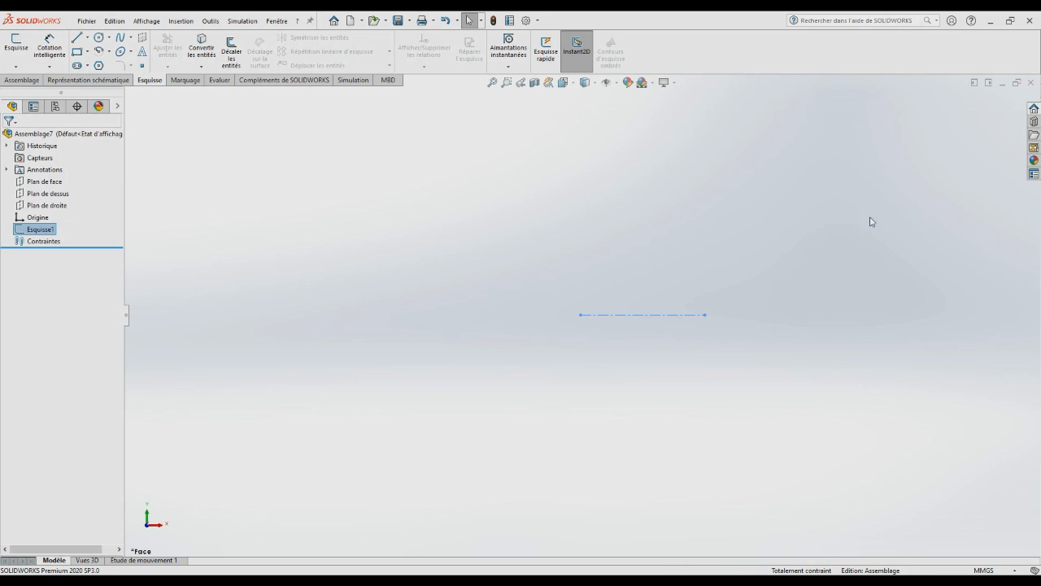
Save the assembly as SE2 and create another empty assembly document without inserting a component.
{"action": "left_click", "coordinate": [86, 20]}
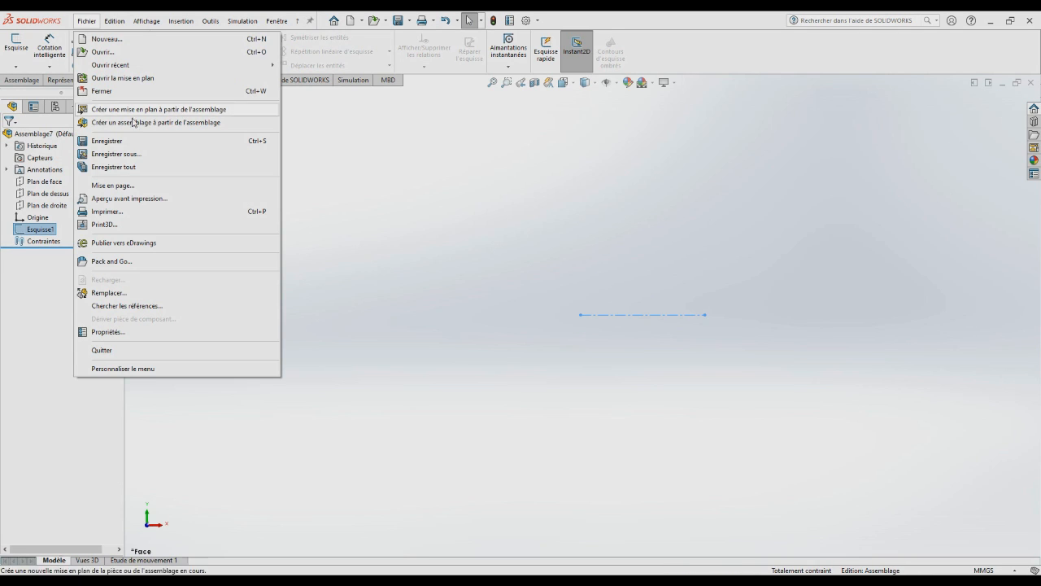
{"action": "left_click", "coordinate": [122, 154]}
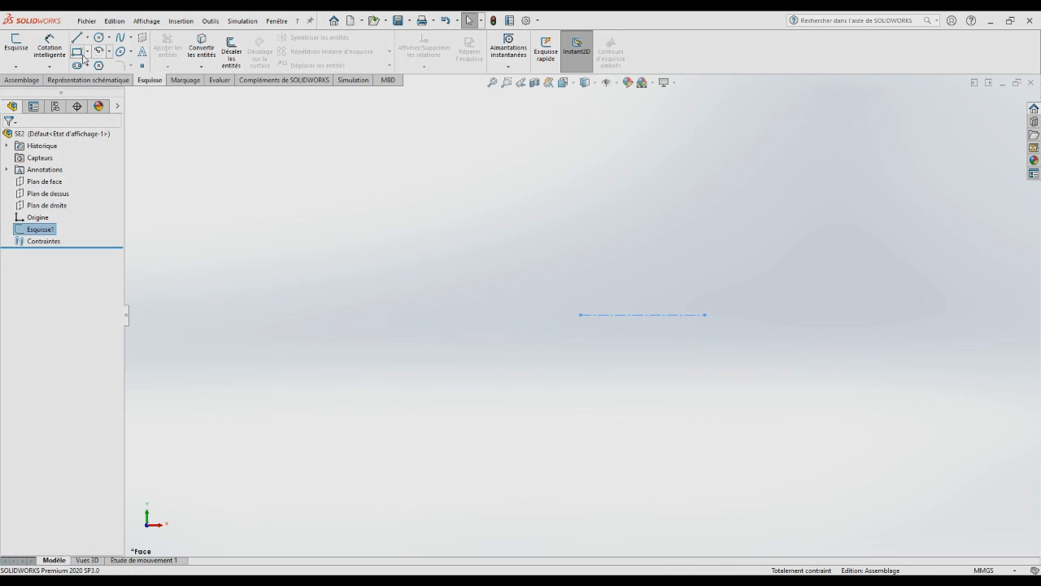
{"action": "left_click", "coordinate": [86, 20]}
{"action": "left_click", "coordinate": [102, 38]}
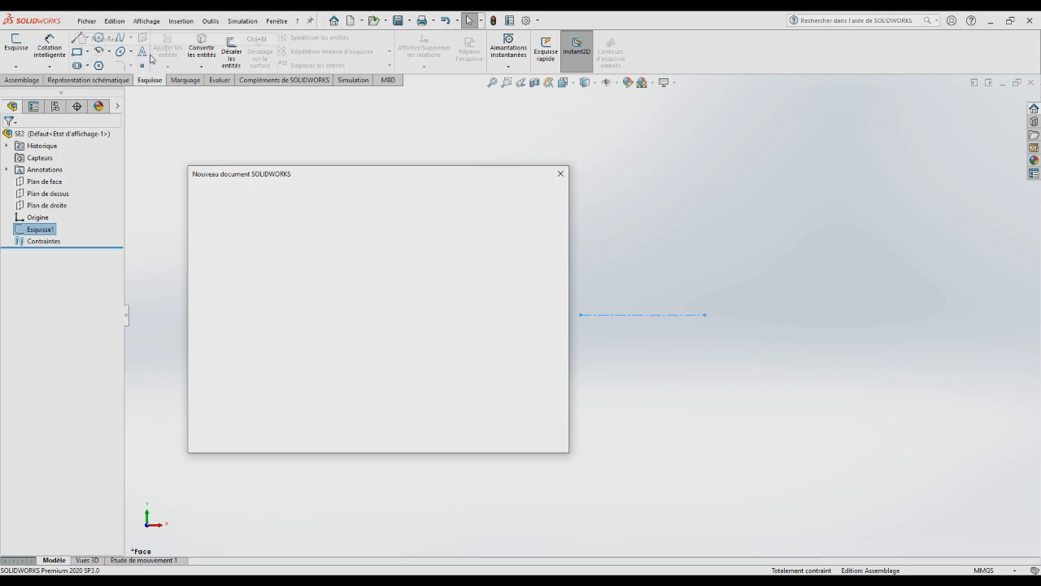
{"action": "left_click", "coordinate": [439, 427]}
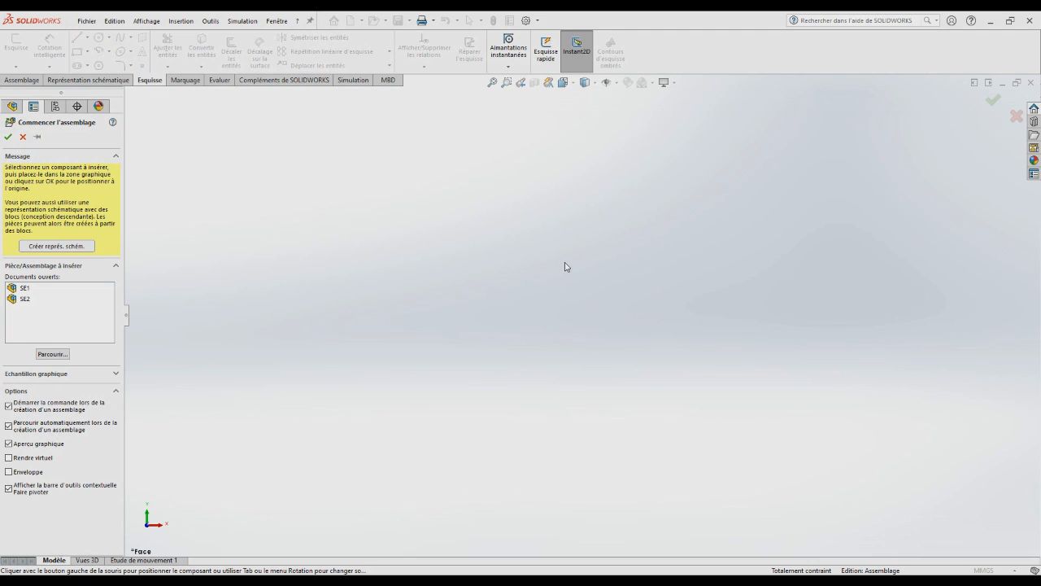
{"action": "left_click", "coordinate": [24, 136]}
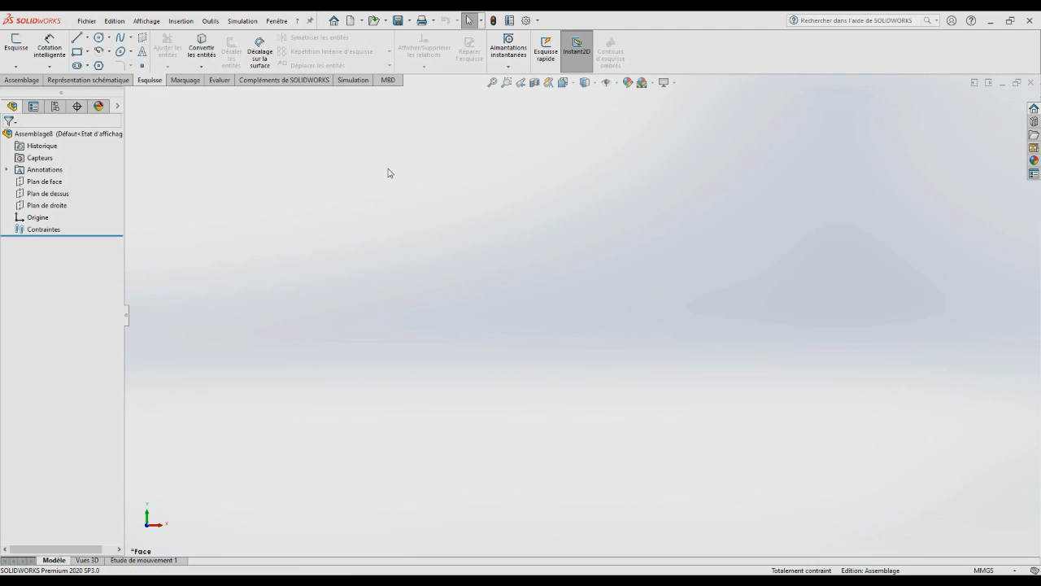
Start a 3D sketch in the new assembly and split the display into four views.
{"action": "left_click", "coordinate": [15, 66]}
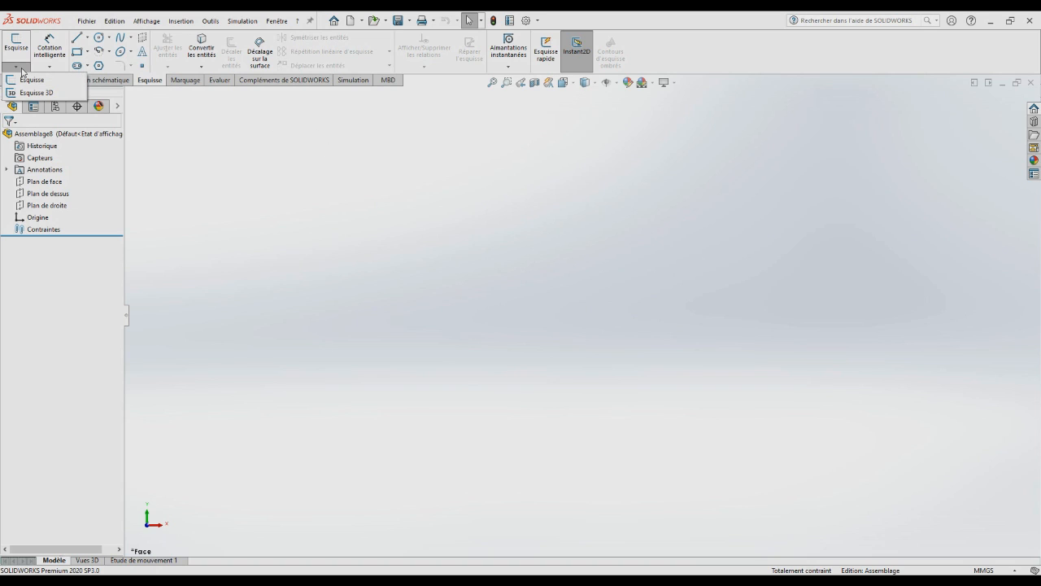
{"action": "left_click", "coordinate": [27, 91]}
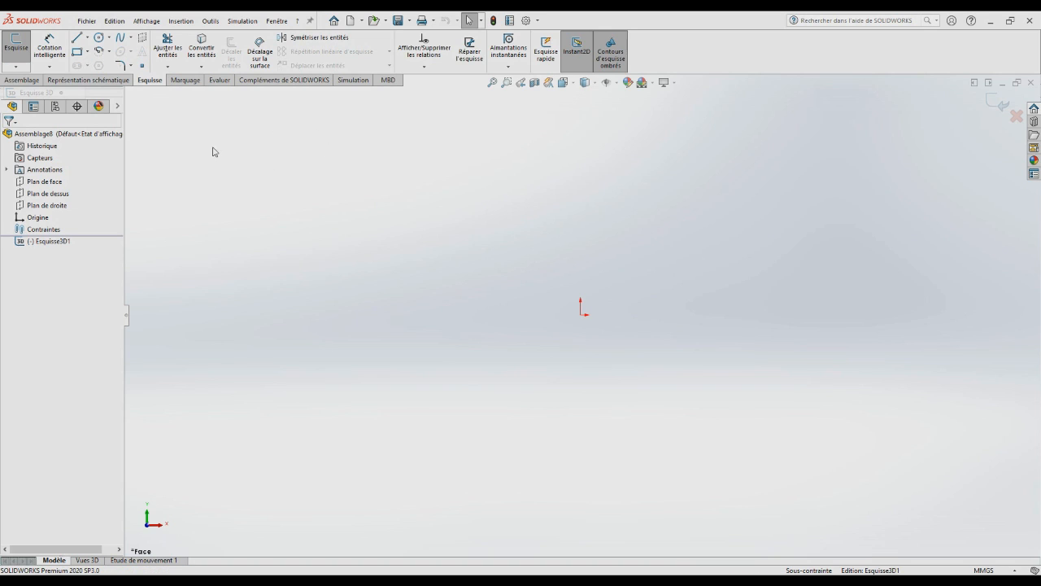
{"action": "left_click", "coordinate": [277, 21]}
{"action": "mouse_move", "coordinate": [358, 41]}
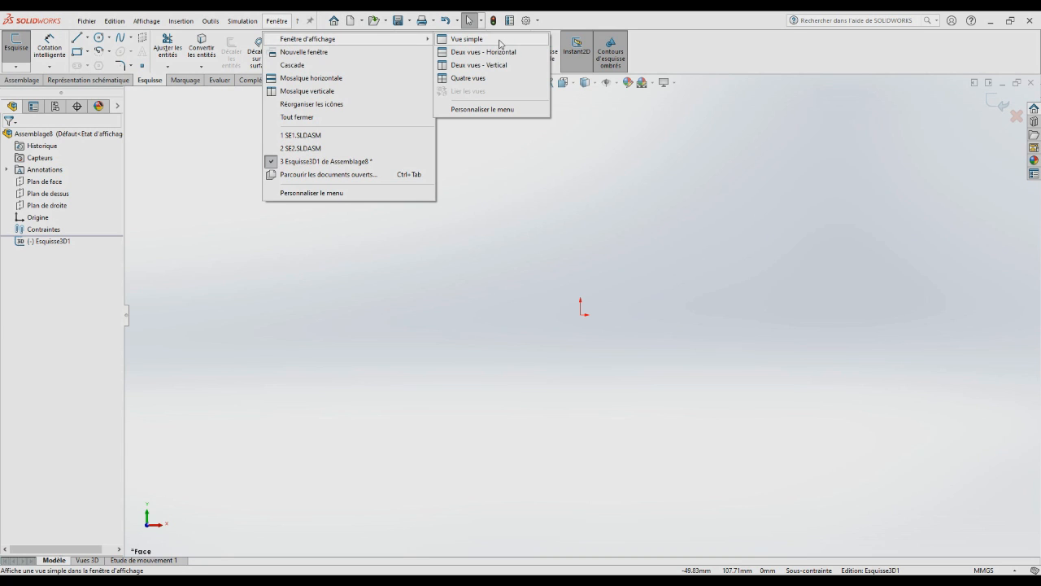
{"action": "left_click", "coordinate": [481, 81]}
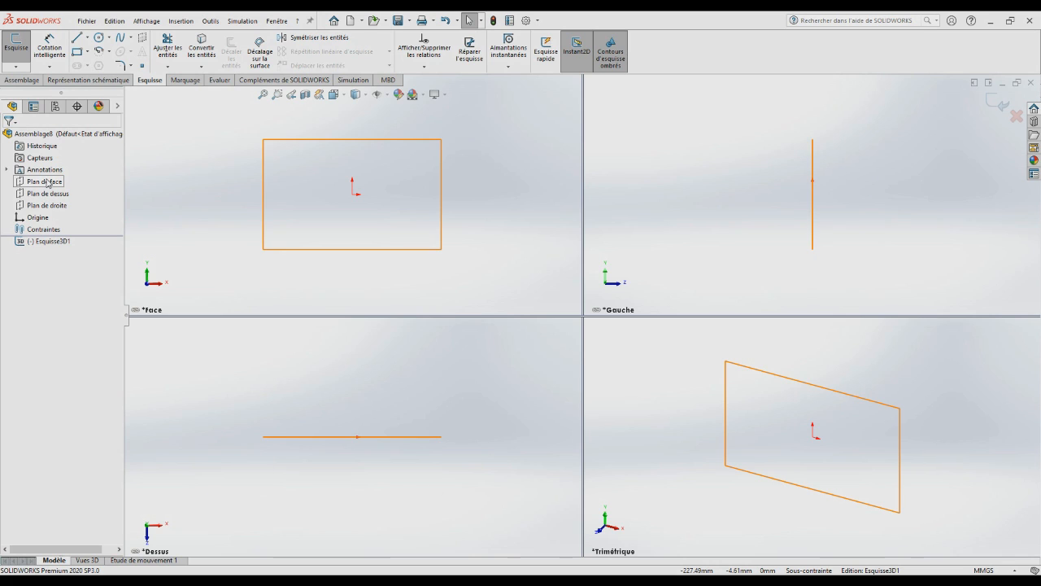
Draw two construction lines from the origin: a vertical one along Y and a horizontal one about 64 mm long along X.
{"action": "left_click", "coordinate": [87, 38]}
{"action": "left_click", "coordinate": [110, 64]}
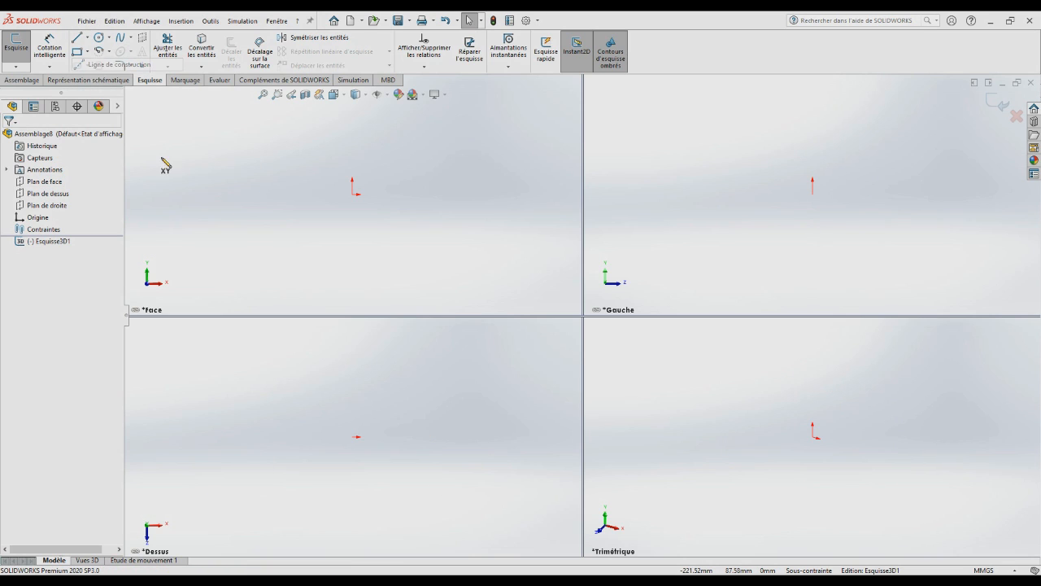
{"action": "left_click", "coordinate": [353, 195]}
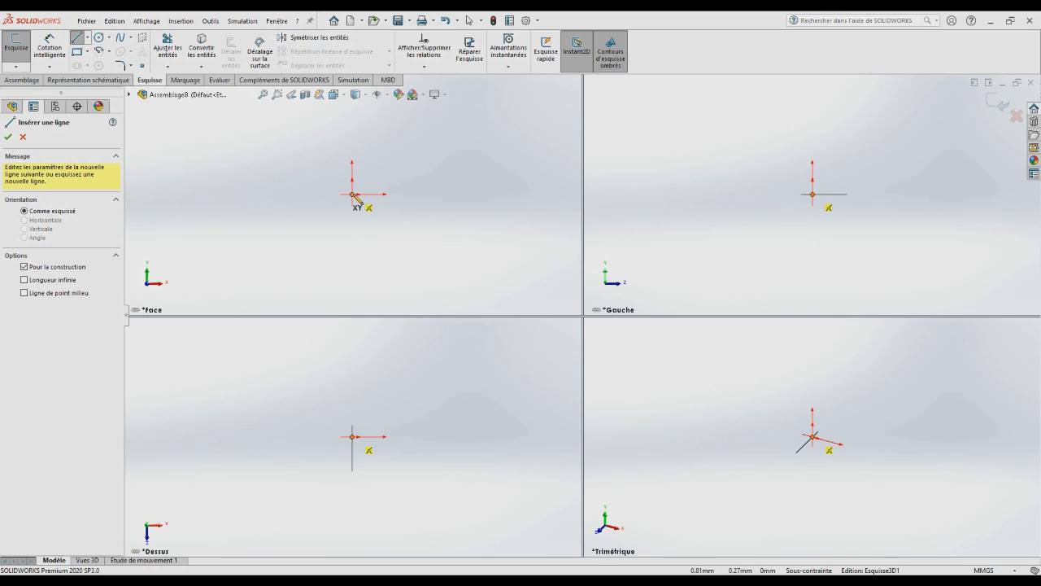
{"action": "left_click", "coordinate": [352, 118]}
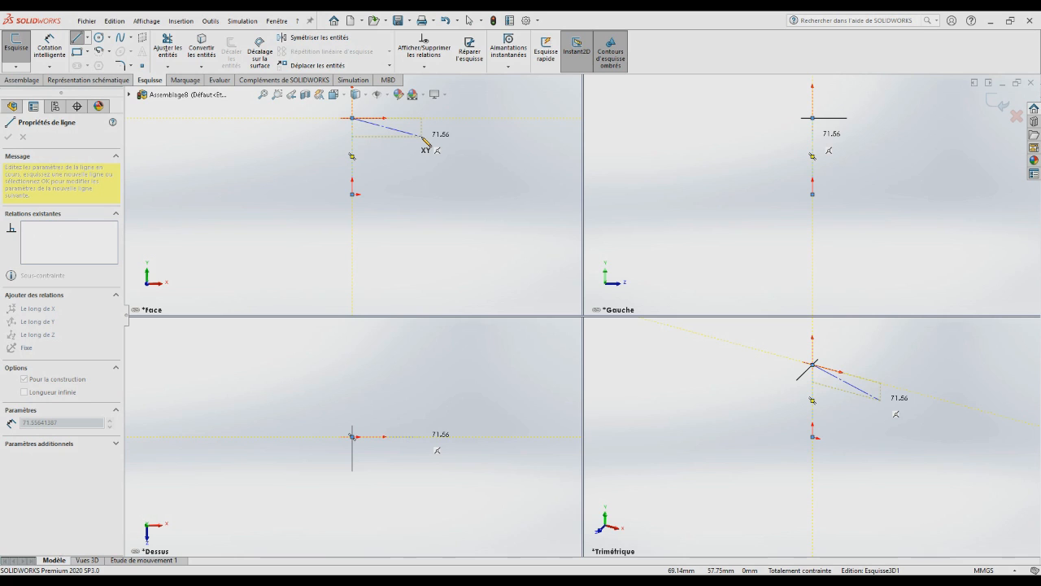
{"action": "key", "text": "Escape"}
{"action": "left_click", "coordinate": [353, 194]}
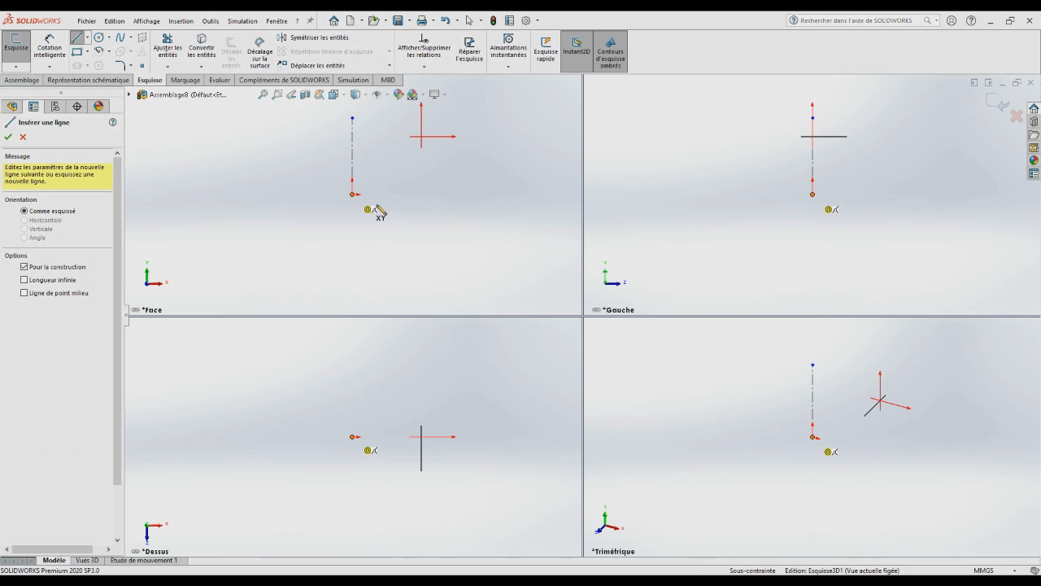
{"action": "left_click", "coordinate": [417, 195]}
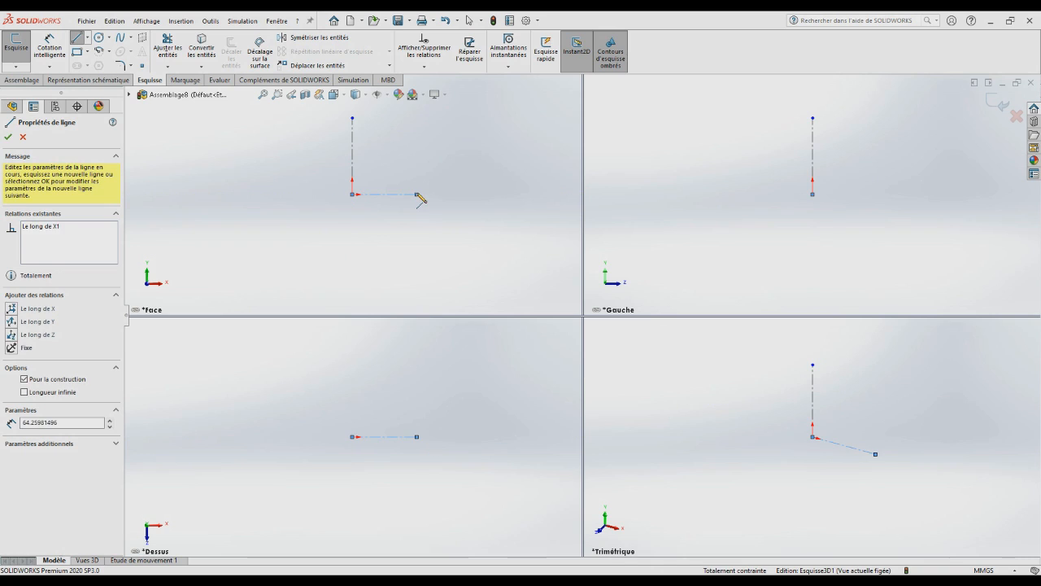
{"action": "key", "text": "Escape"}
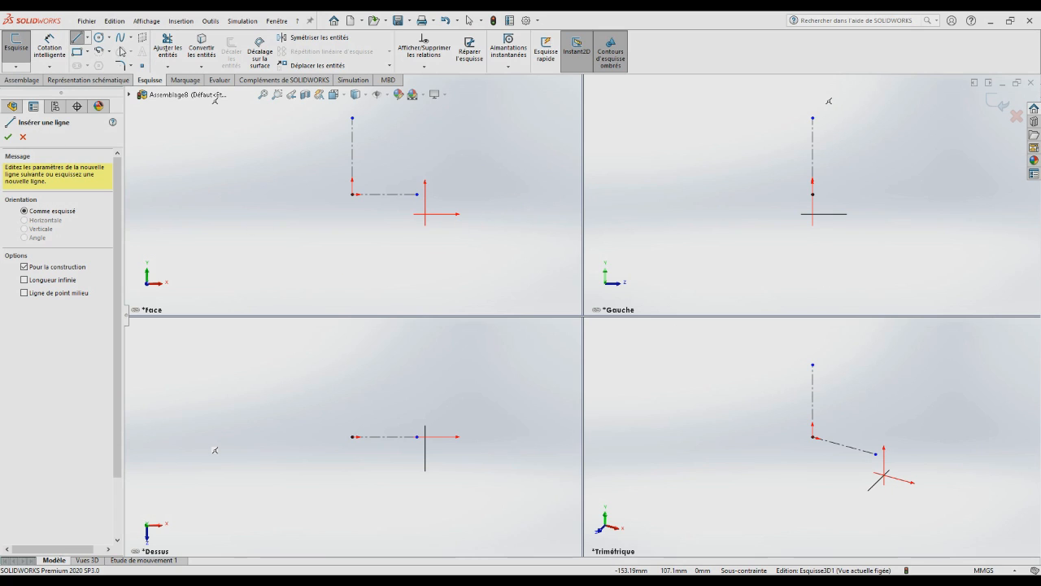
Draw a separate construction line along Z in the top view, beyond the free end of the X line.
{"action": "left_click", "coordinate": [87, 38]}
{"action": "left_click", "coordinate": [92, 66]}
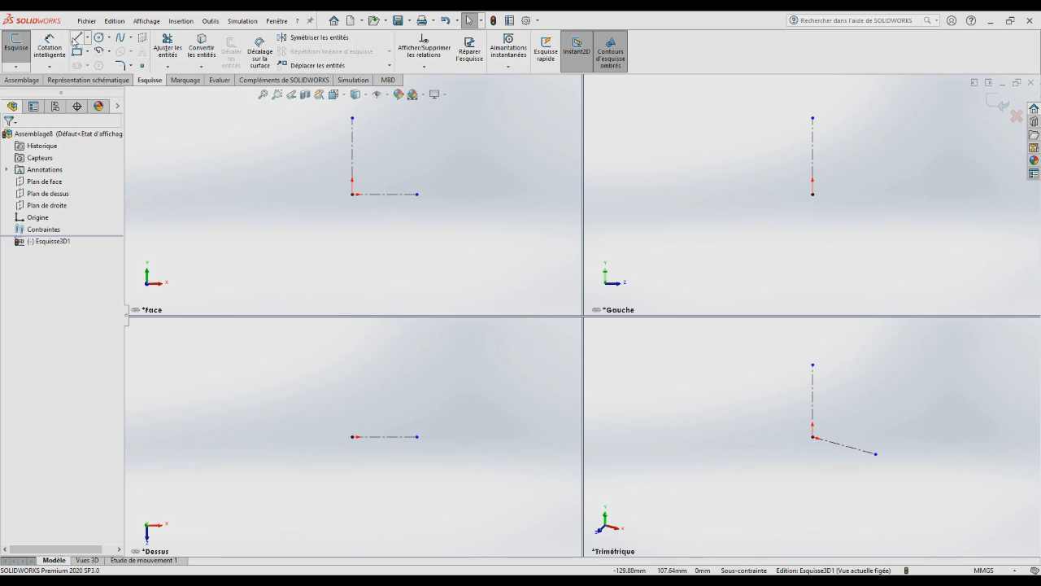
{"action": "left_click", "coordinate": [87, 37]}
{"action": "left_click", "coordinate": [114, 65]}
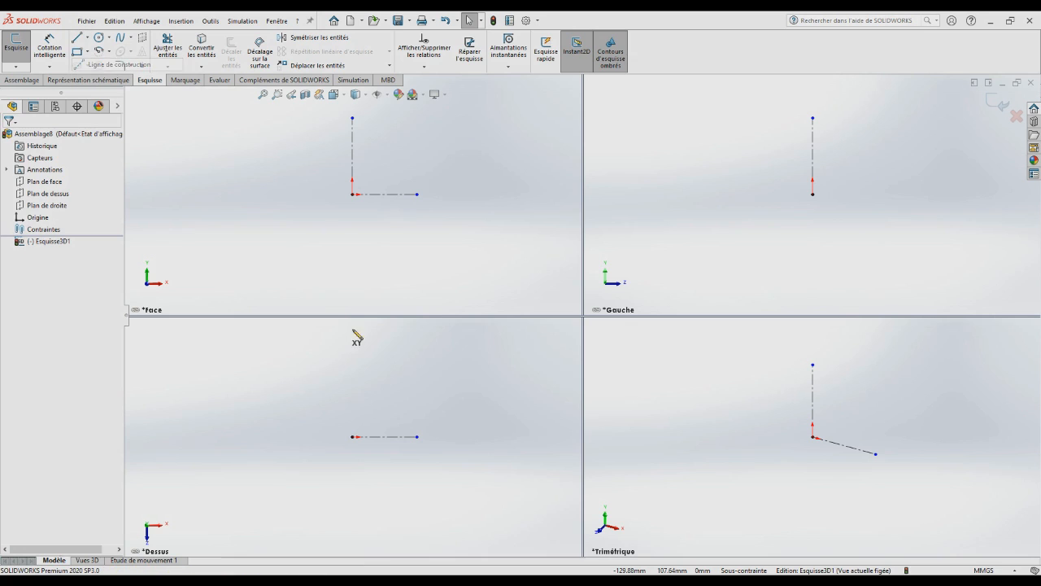
{"action": "left_click", "coordinate": [461, 381]}
{"action": "left_click", "coordinate": [460, 509]}
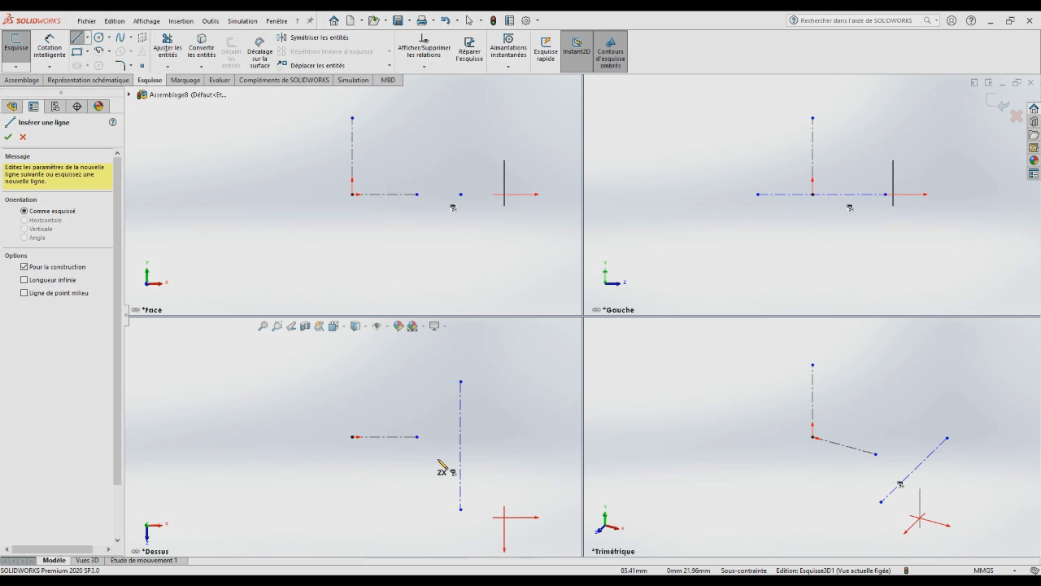
{"action": "key", "text": "Escape"}
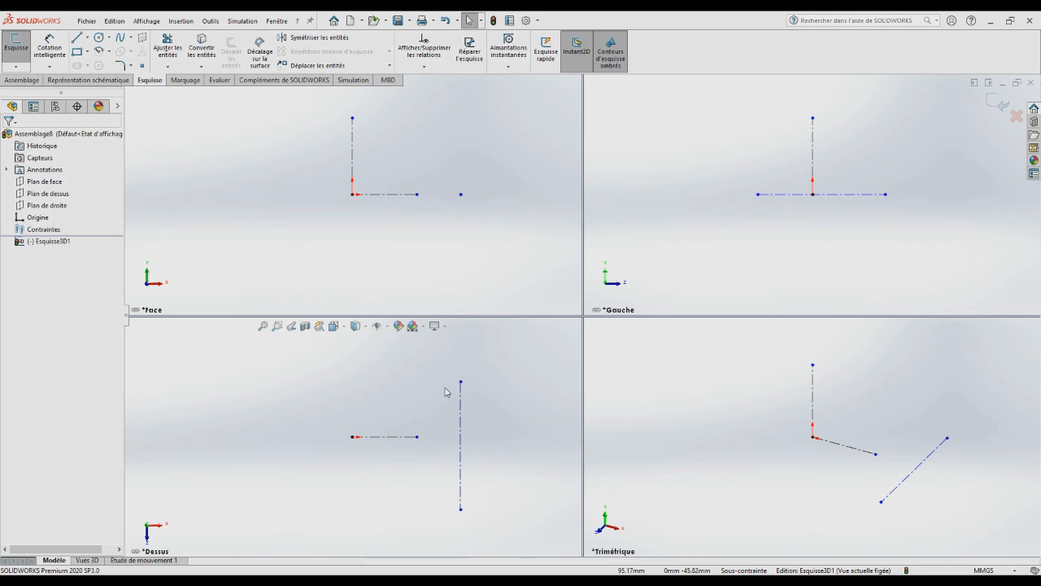
Add a midpoint relation between the Z construction line and the free endpoint of the X line.
{"action": "left_click", "coordinate": [461, 443]}
{"action": "left_click", "coordinate": [461, 439], "text": "ctrl"}
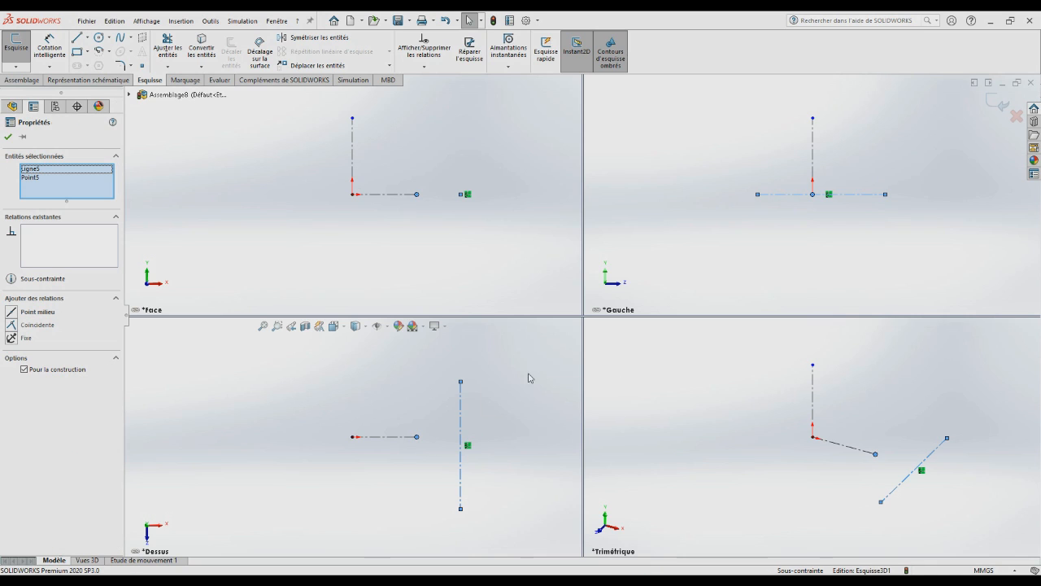
{"action": "left_click", "coordinate": [496, 391]}
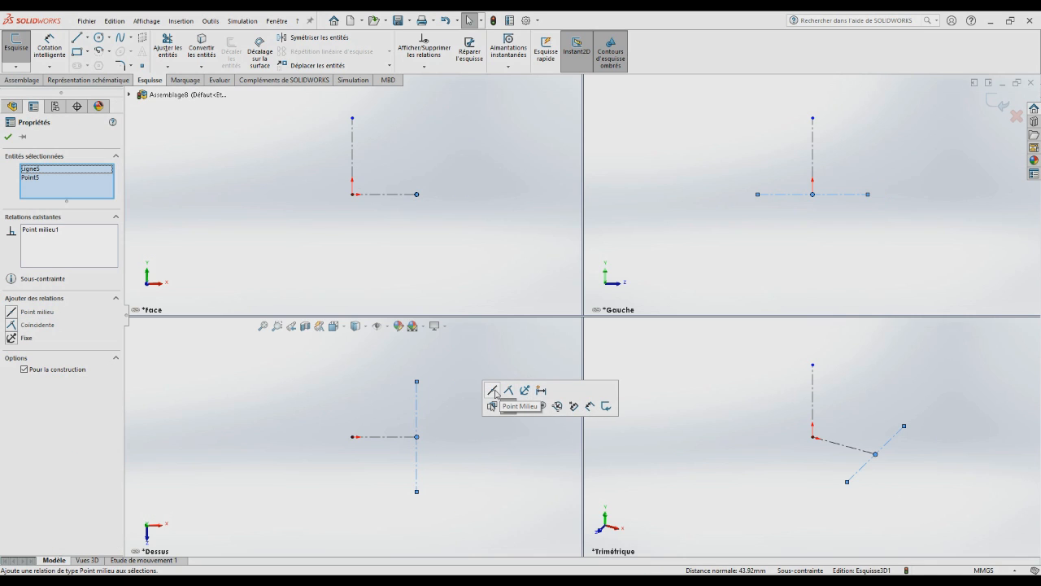
{"action": "left_click", "coordinate": [461, 367]}
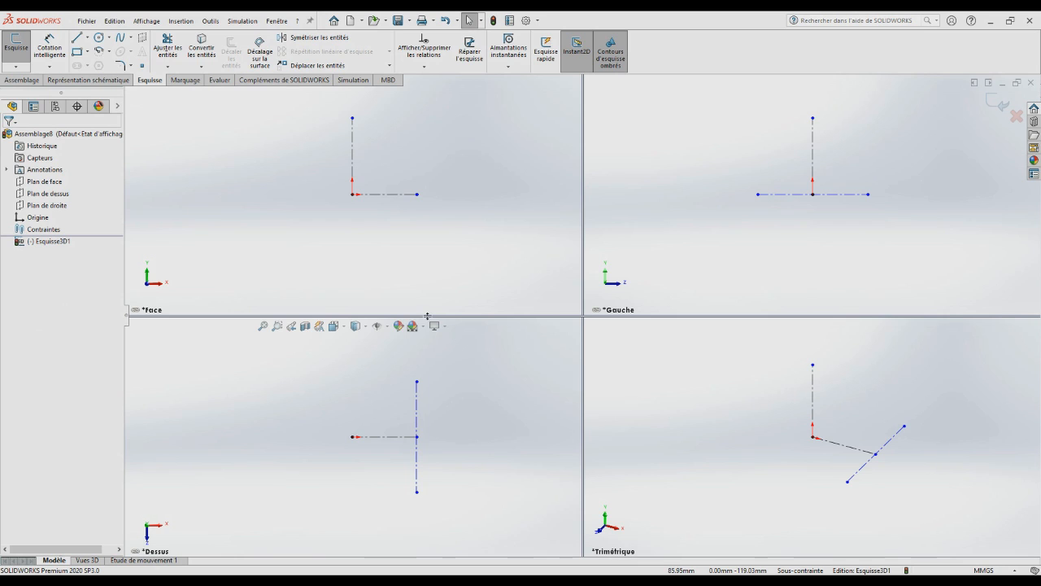
Dimension the Z construction line to 60 mm.
{"action": "left_click", "coordinate": [49, 46]}
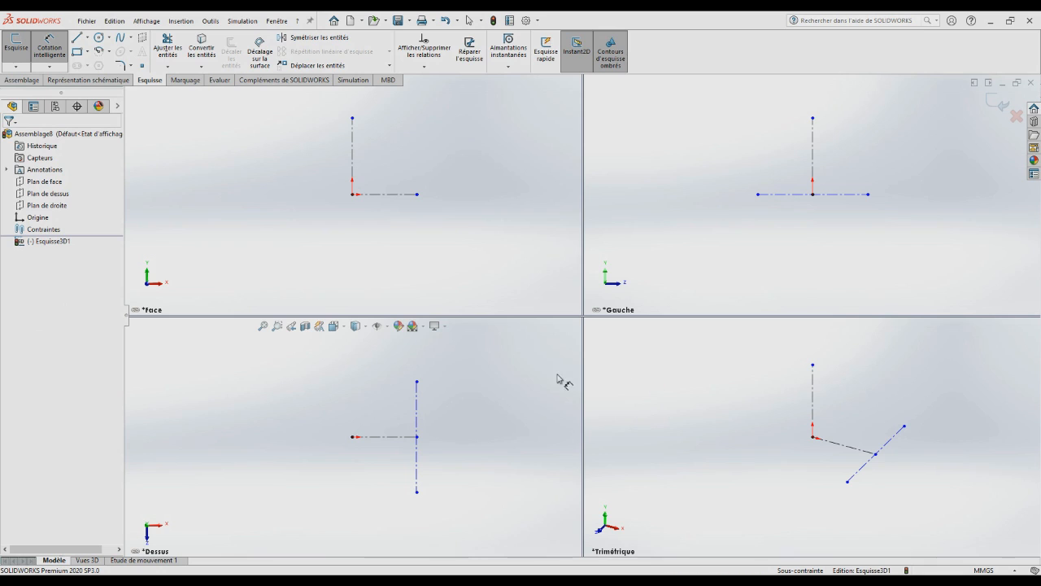
{"action": "left_click", "coordinate": [890, 440]}
{"action": "left_click", "coordinate": [976, 496]}
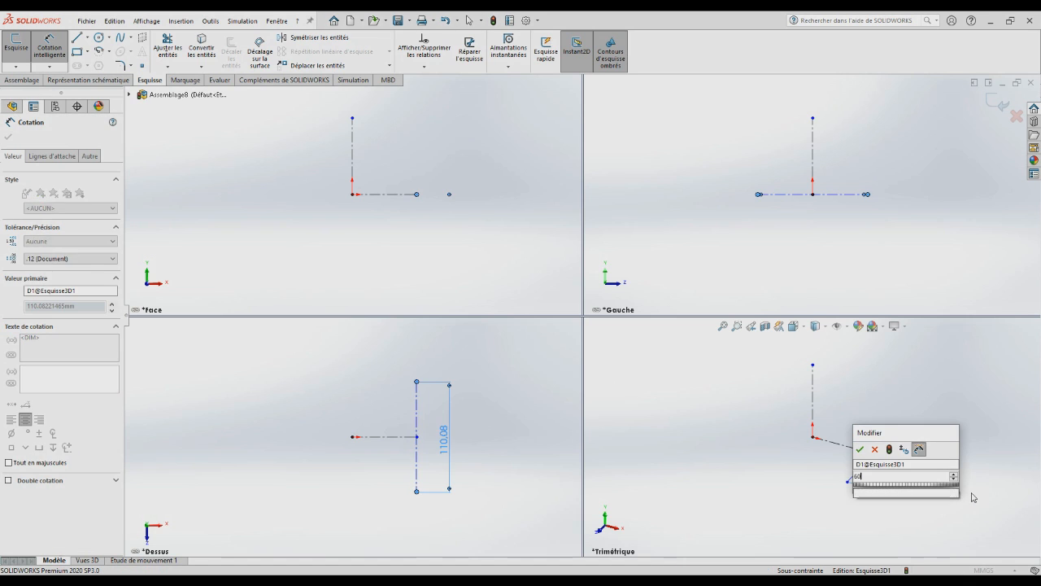
{"action": "type", "text": "60"}
{"action": "key", "text": "Return"}
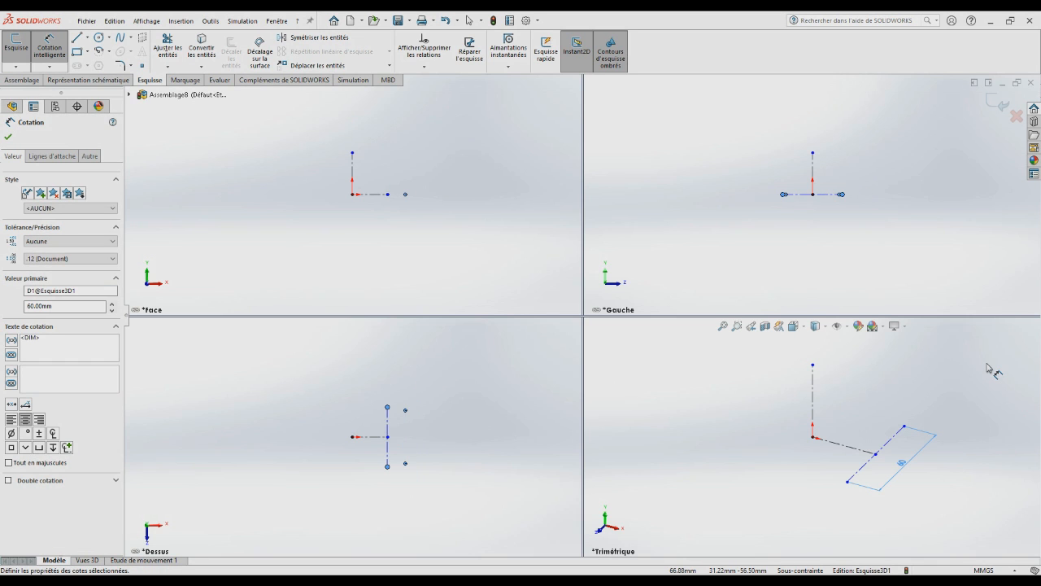
Dimension the X construction line to 60 mm, placing the dimension below it.
{"action": "left_click", "coordinate": [854, 448]}
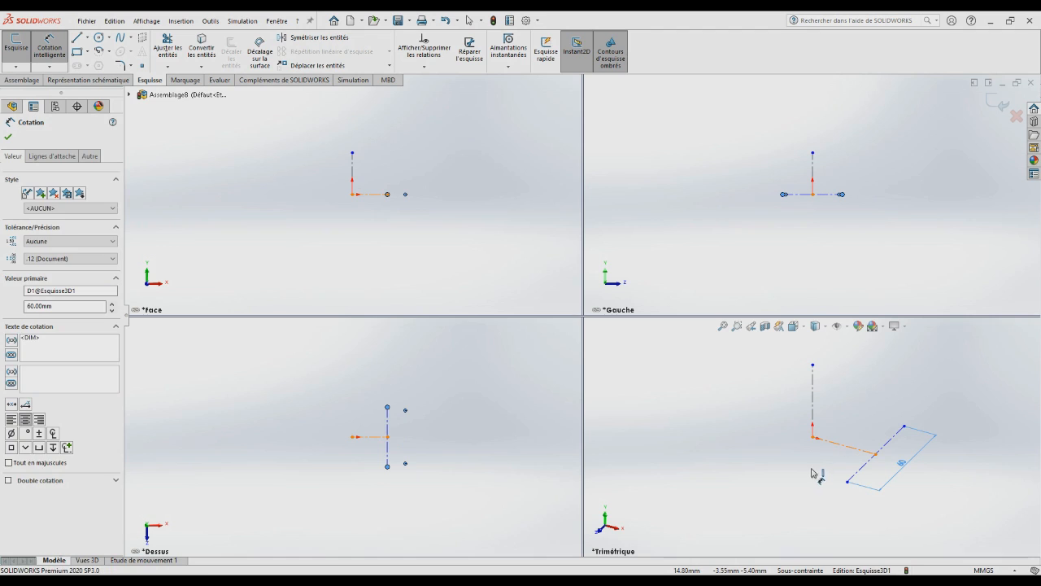
{"action": "left_click", "coordinate": [809, 478]}
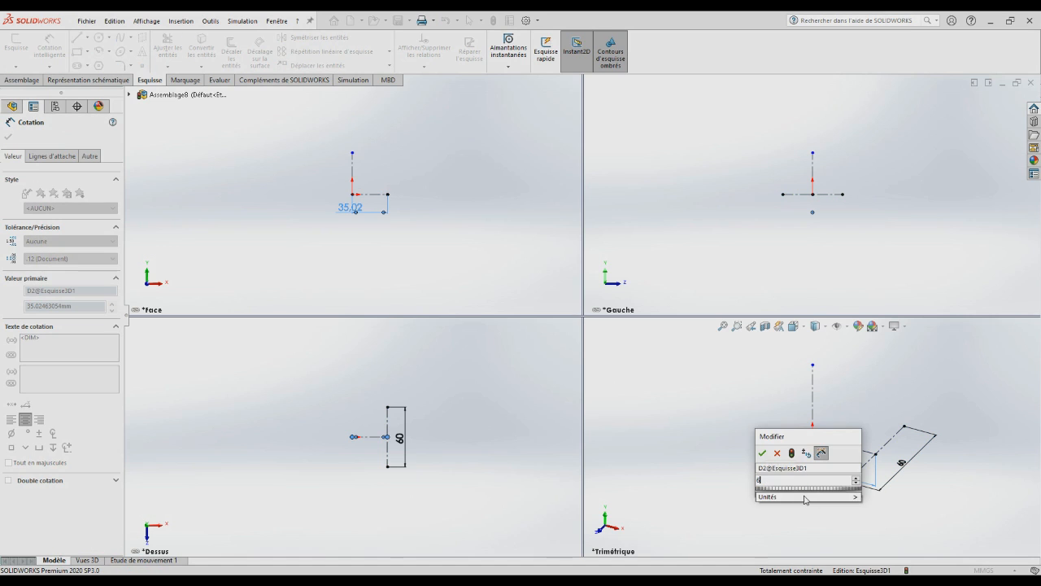
{"action": "type", "text": "60"}
{"action": "key", "text": "Return"}
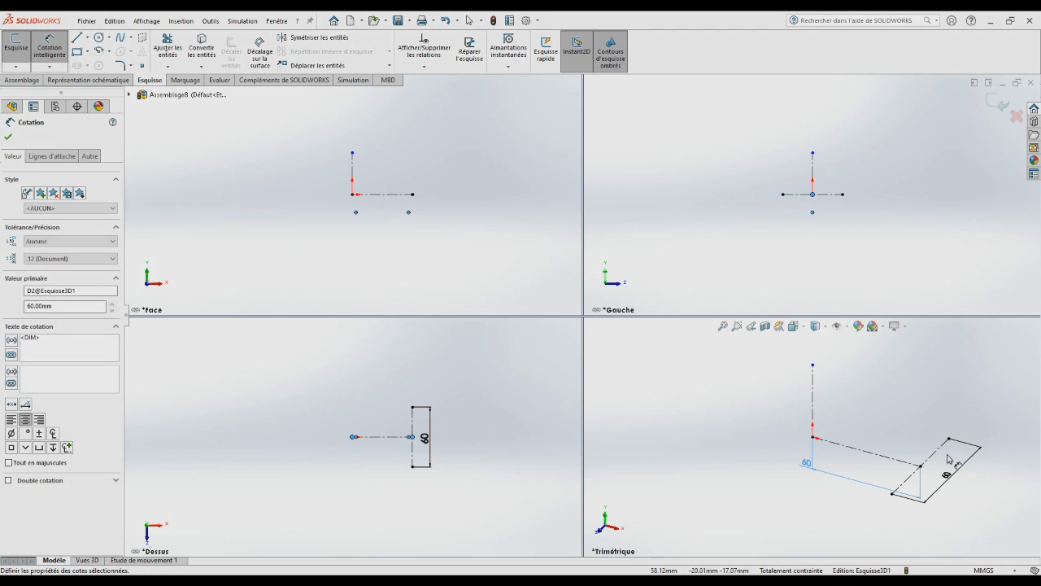
Dimension the vertical construction line to 60 mm and leave the dimension command.
{"action": "left_click", "coordinate": [814, 408]}
{"action": "left_click", "coordinate": [917, 396]}
{"action": "type", "text": "60"}
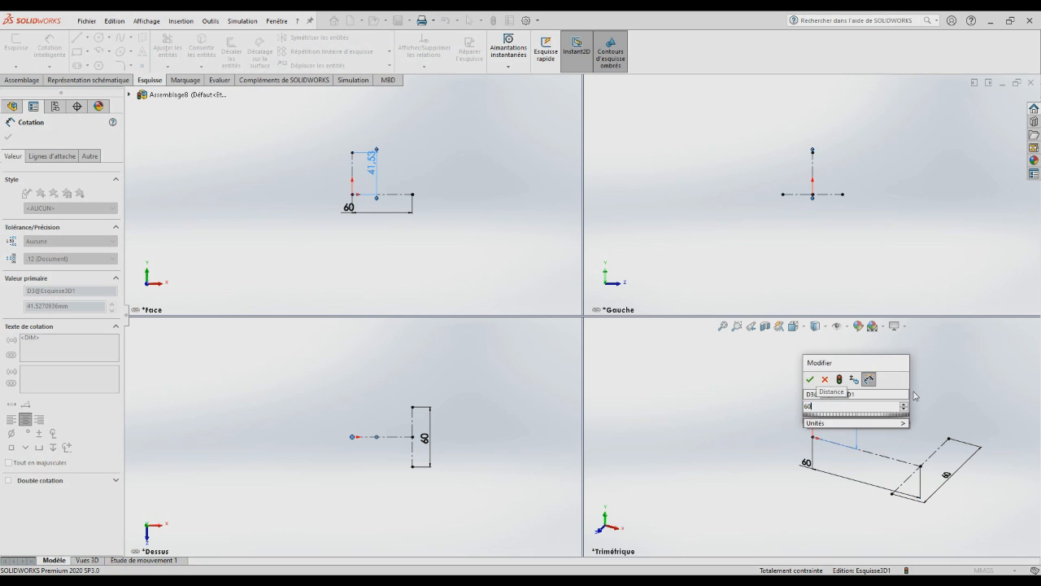
{"action": "key", "text": "Return"}
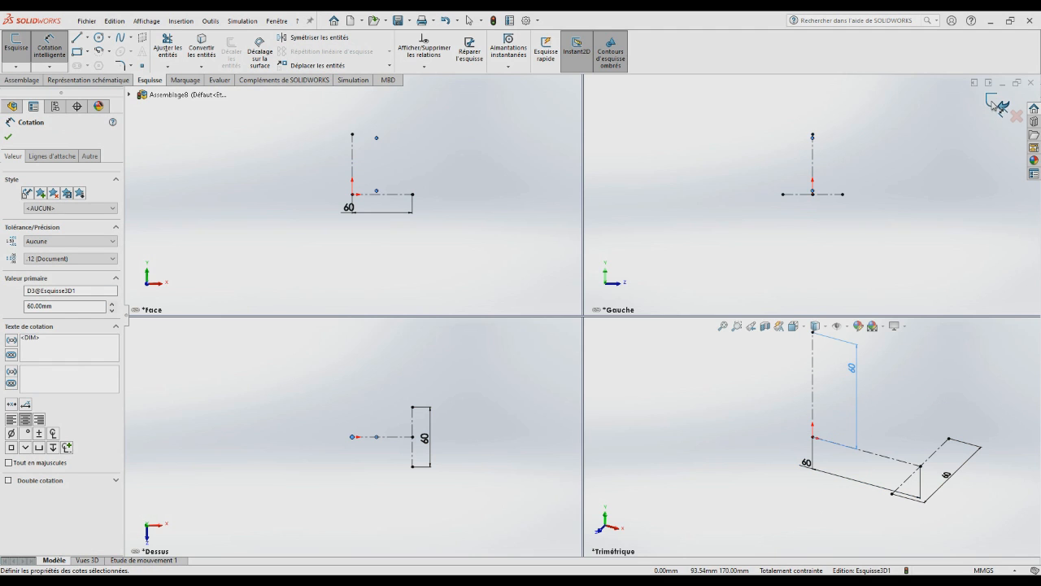
{"action": "key", "text": "Escape"}
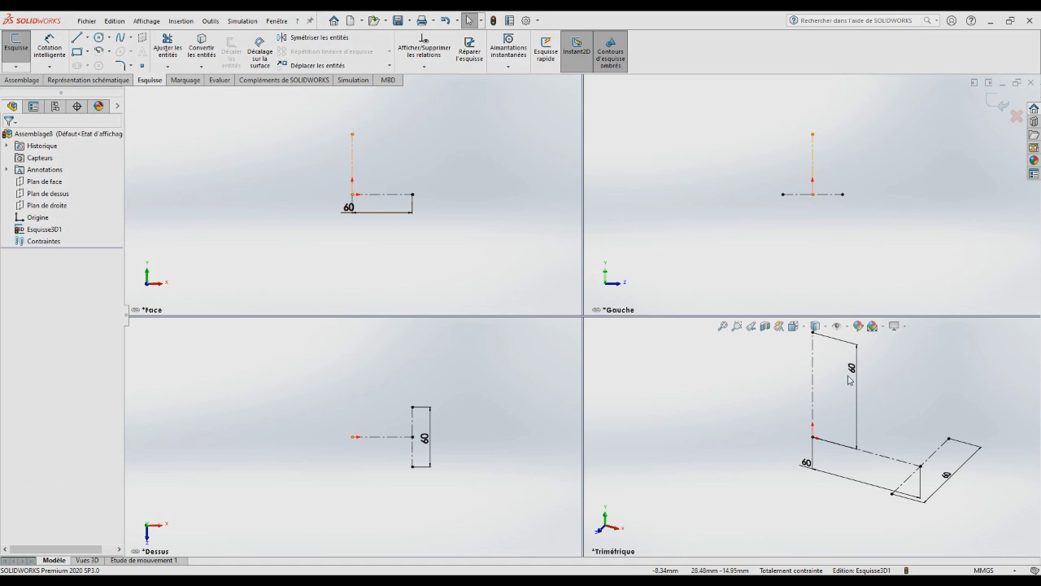
Move the vertical line's dimension to the other side of the line and exit the 3D sketch.
{"action": "middle_click_drag", "start_coordinate": [886, 383], "coordinate": [877, 364]}
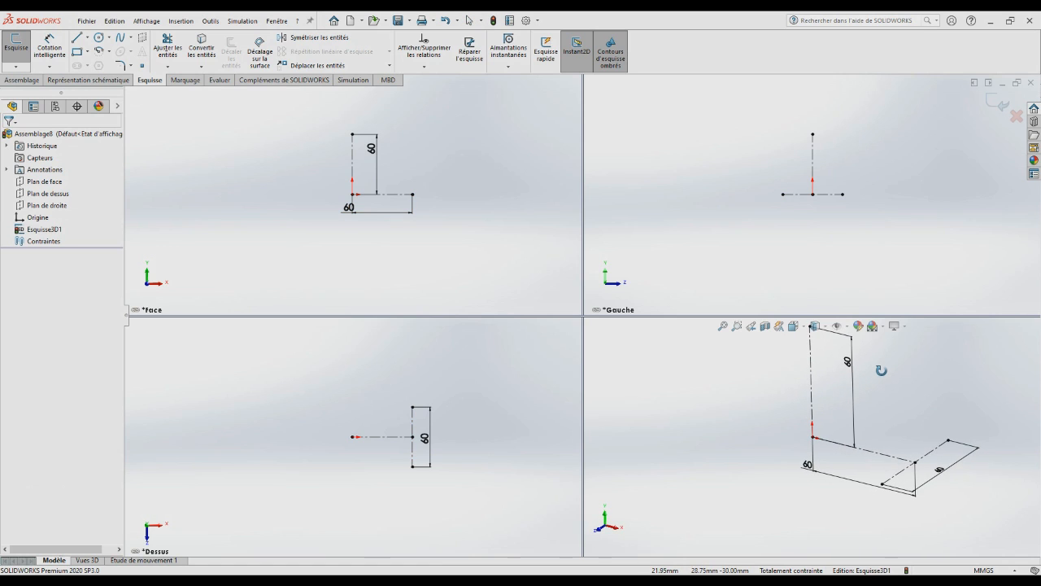
{"action": "left_click_drag", "start_coordinate": [851, 362], "coordinate": [784, 364]}
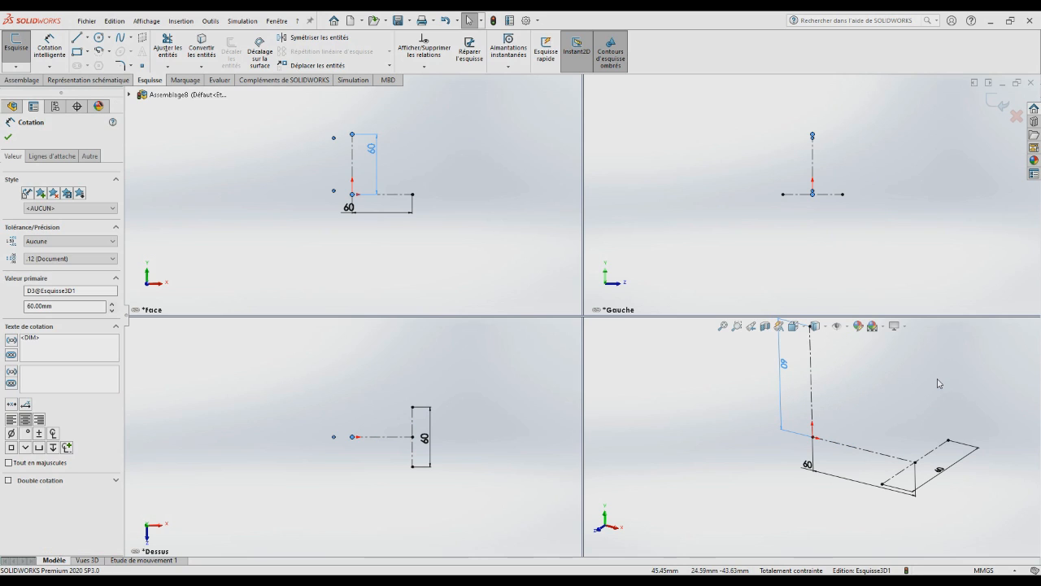
{"action": "left_click", "coordinate": [999, 104]}
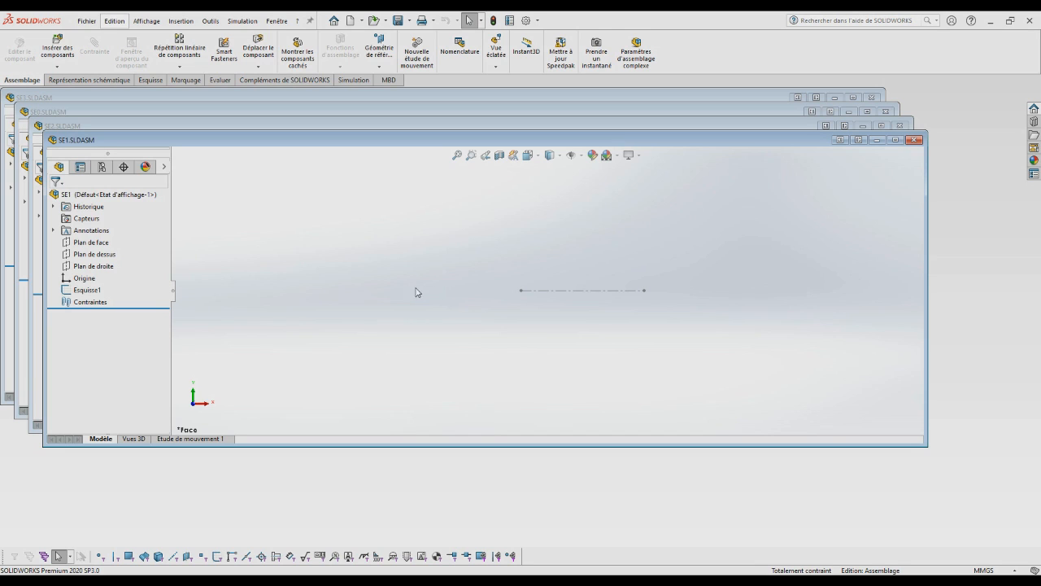
Create a new assembly and place SE0 in it as the first component.
{"action": "left_click", "coordinate": [86, 21]}
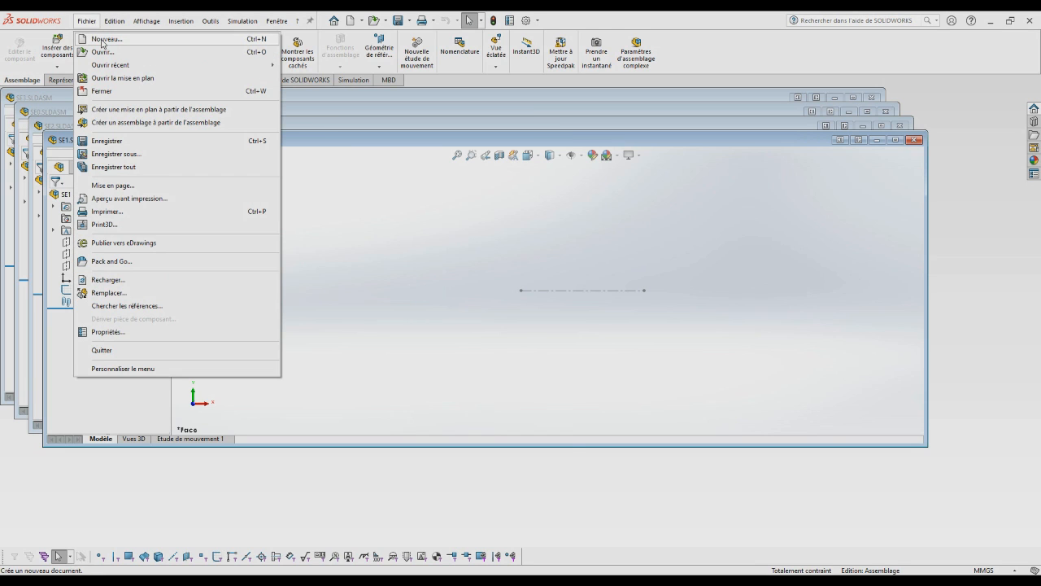
{"action": "left_click", "coordinate": [104, 39]}
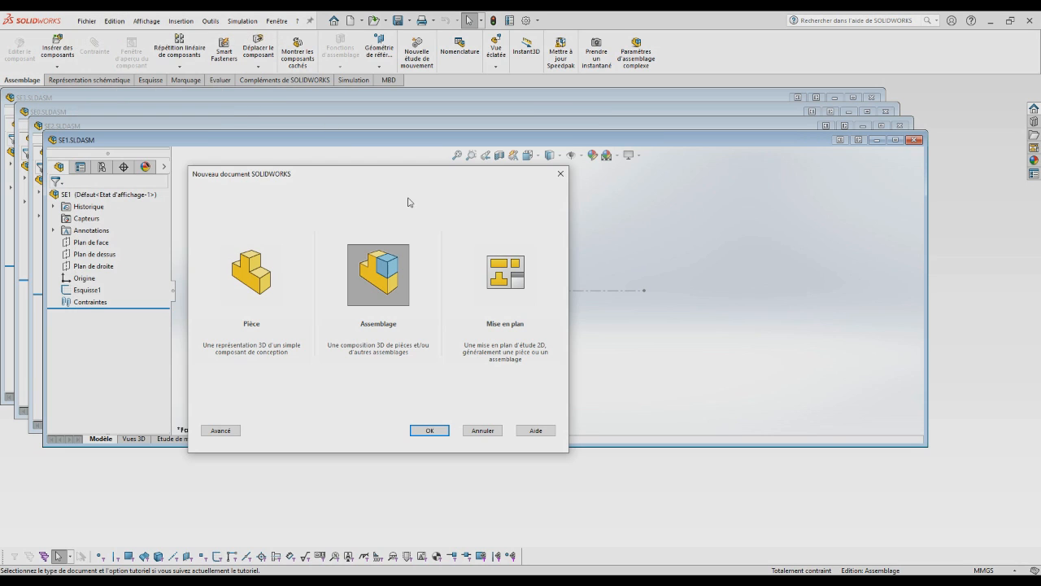
{"action": "left_click", "coordinate": [429, 430]}
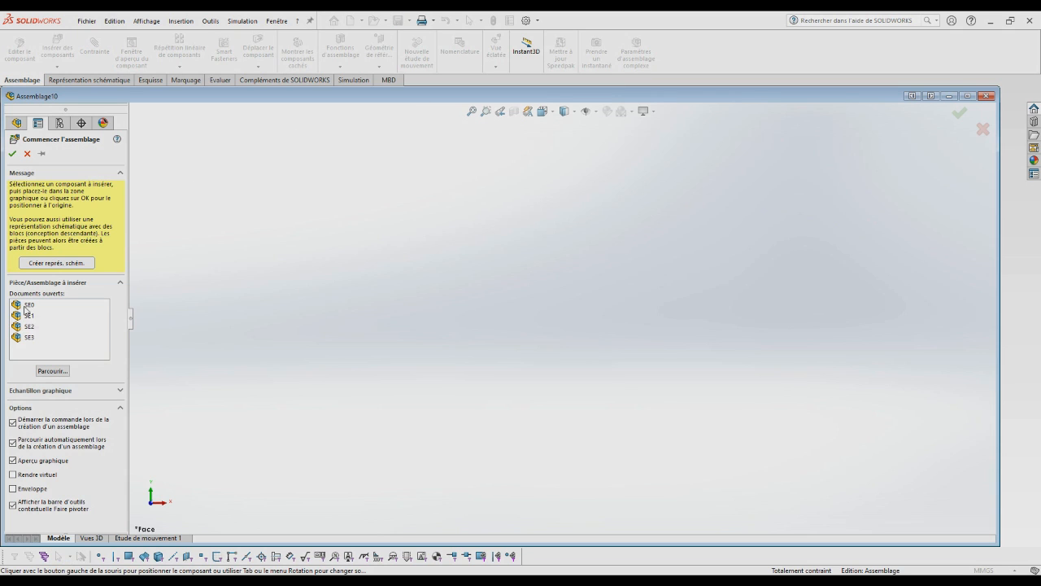
{"action": "left_click", "coordinate": [27, 306]}
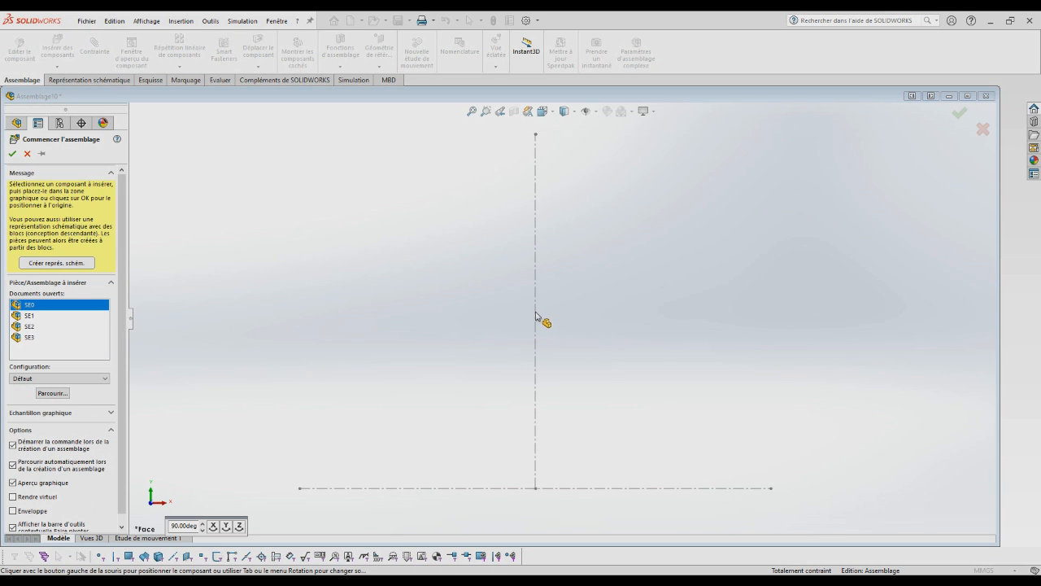
{"action": "left_click", "coordinate": [570, 333]}
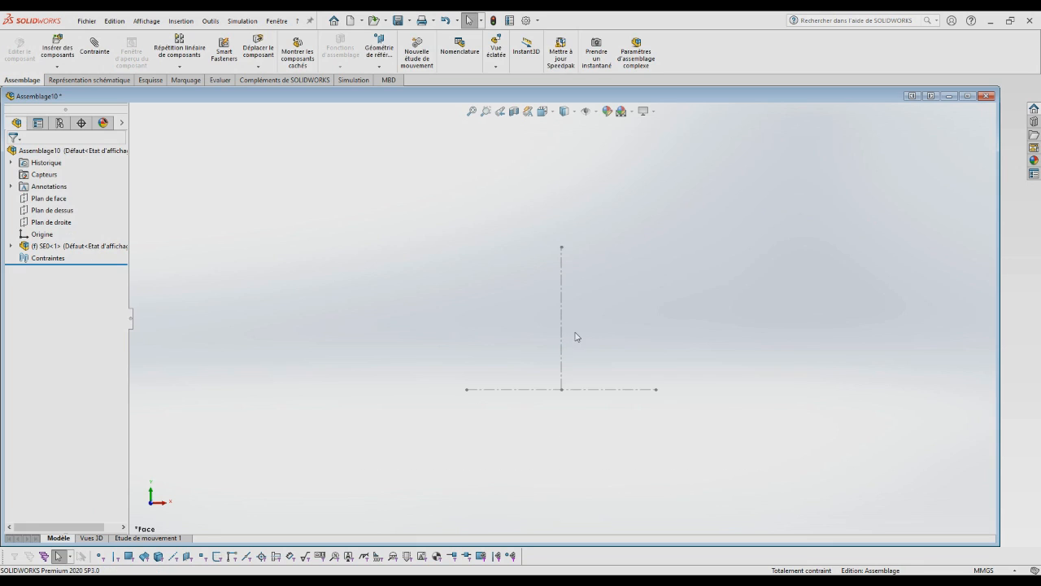
Inspect the contents of the inserted SE0 component and its option to float (Libérer).
{"action": "mouse_move", "coordinate": [575, 336]}
{"action": "middle_mouse_down"}
{"action": "mouse_move", "coordinate": [602, 309]}
{"action": "mouse_move", "coordinate": [570, 341]}
{"action": "mouse_move", "coordinate": [589, 347]}
{"action": "middle_mouse_up"}
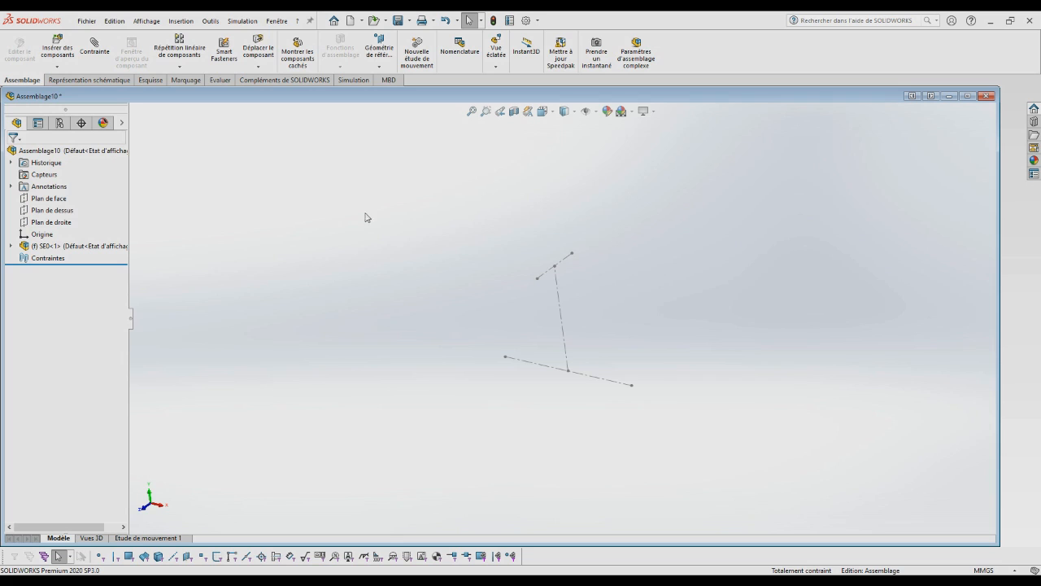
{"action": "left_click", "coordinate": [11, 245]}
{"action": "left_click", "coordinate": [35, 247]}
{"action": "right_click", "coordinate": [35, 247]}
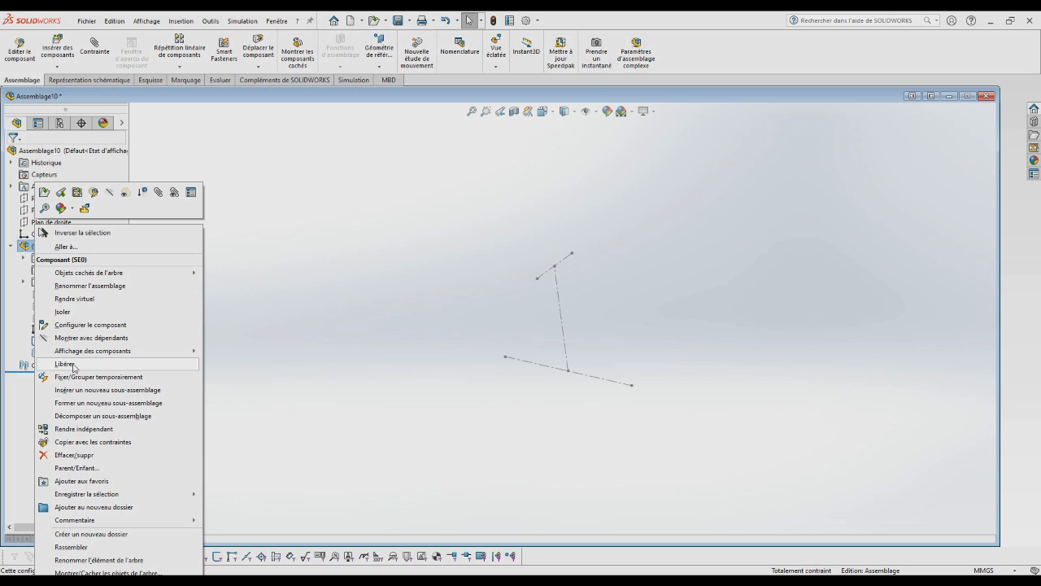
{"action": "left_click", "coordinate": [381, 325]}
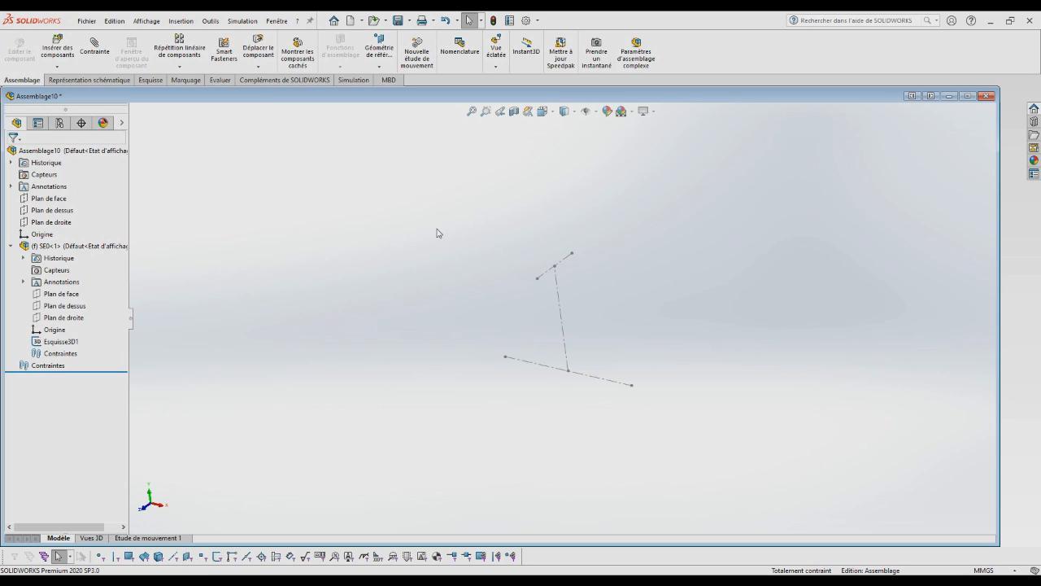
Insert the open SE1 subassembly as a component and place it beside SE0.
{"action": "left_click", "coordinate": [189, 23]}
{"action": "mouse_move", "coordinate": [199, 39]}
{"action": "left_click", "coordinate": [374, 38]}
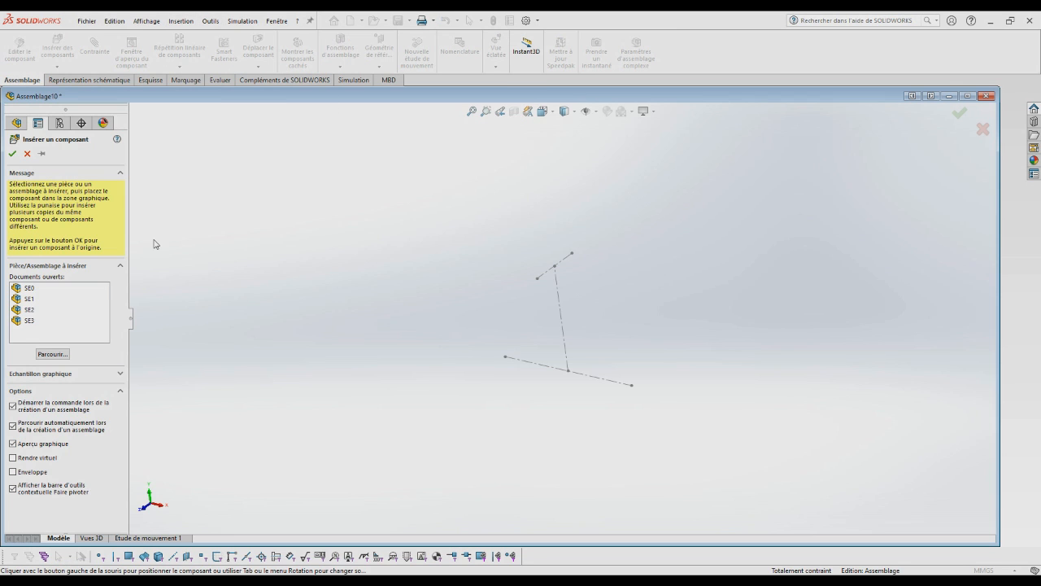
{"action": "left_click", "coordinate": [29, 300]}
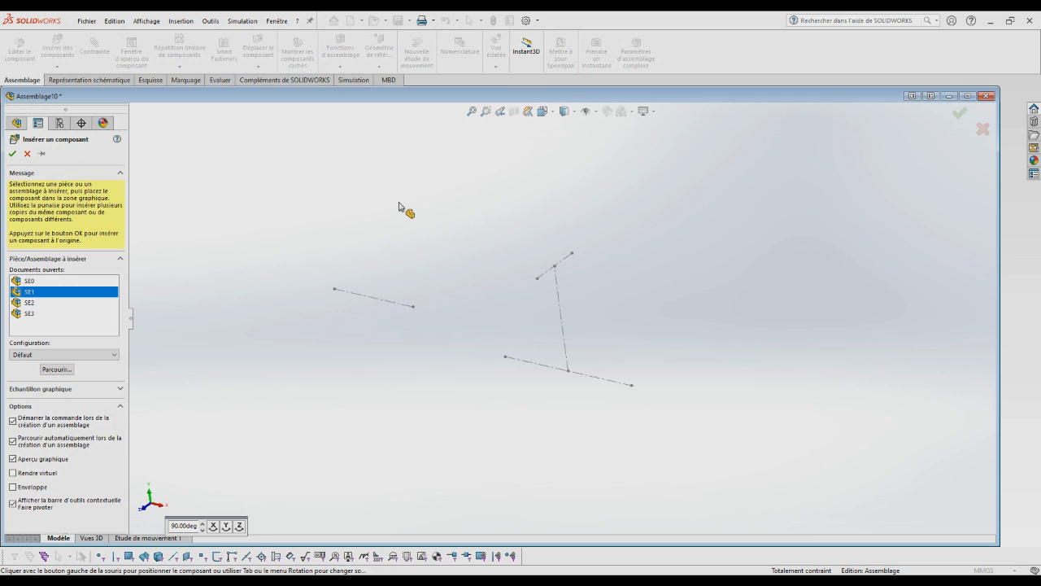
{"action": "left_click", "coordinate": [366, 188]}
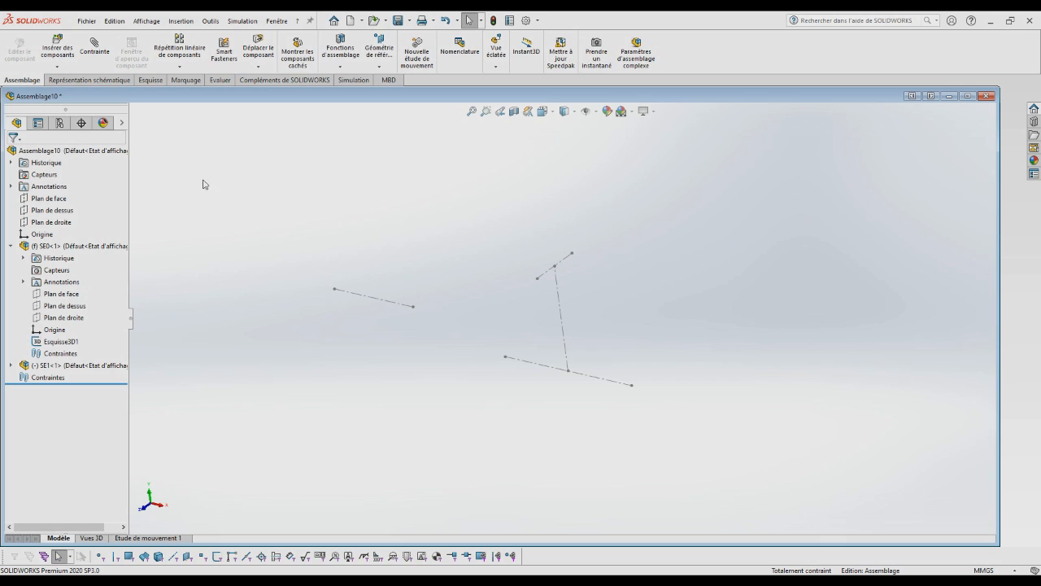
Add a coincident mate between SE1's construction line and SE0's short upper construction line.
{"action": "left_click", "coordinate": [366, 304]}
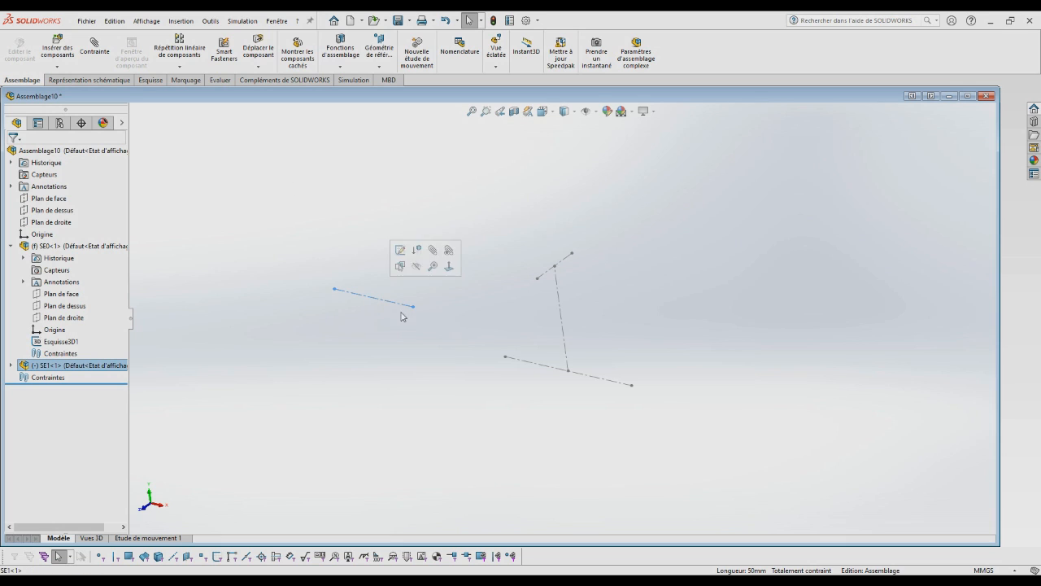
{"action": "left_click", "coordinate": [564, 263], "text": "ctrl"}
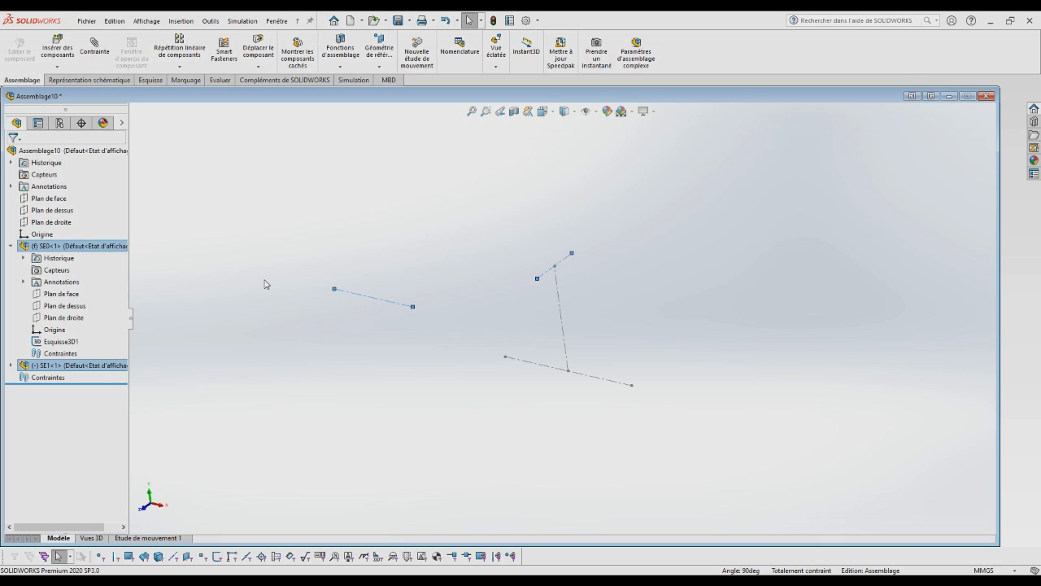
{"action": "left_click", "coordinate": [94, 49]}
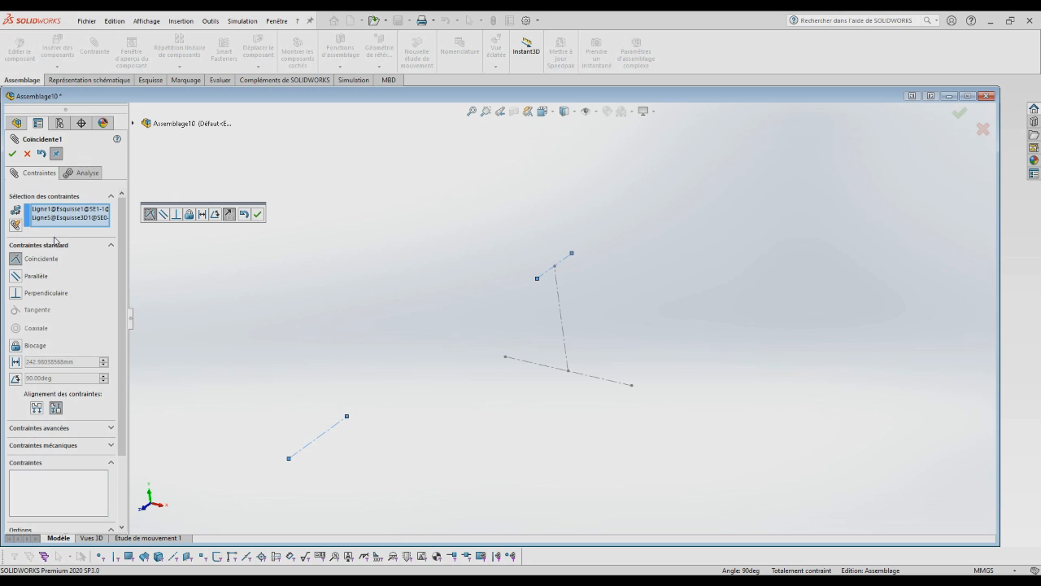
{"action": "left_click", "coordinate": [12, 154]}
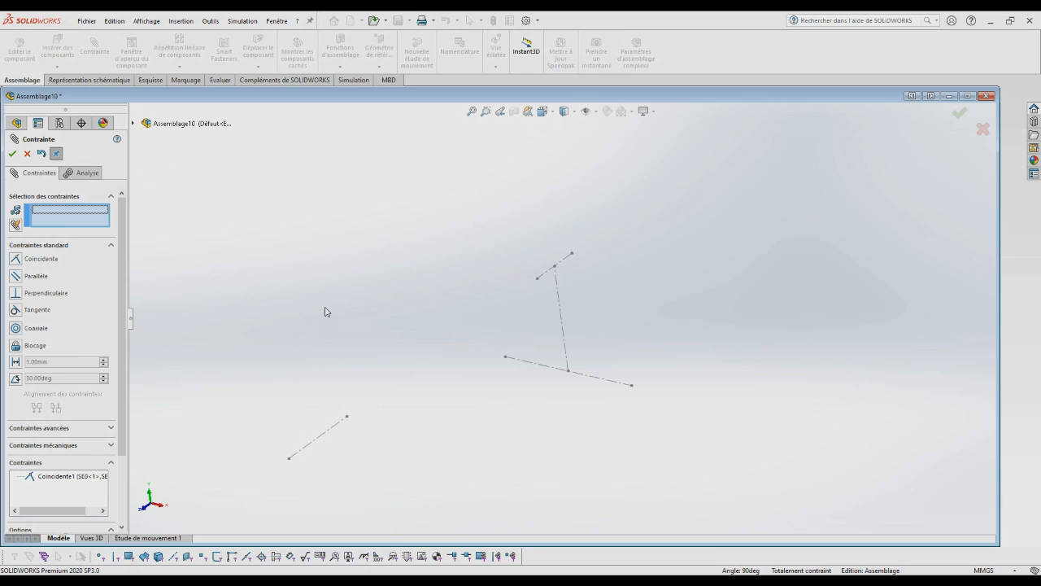
Mate SE1's front plane (Plan de face) coincident with SE0's origin and leave the mate command.
{"action": "left_click", "coordinate": [133, 123]}
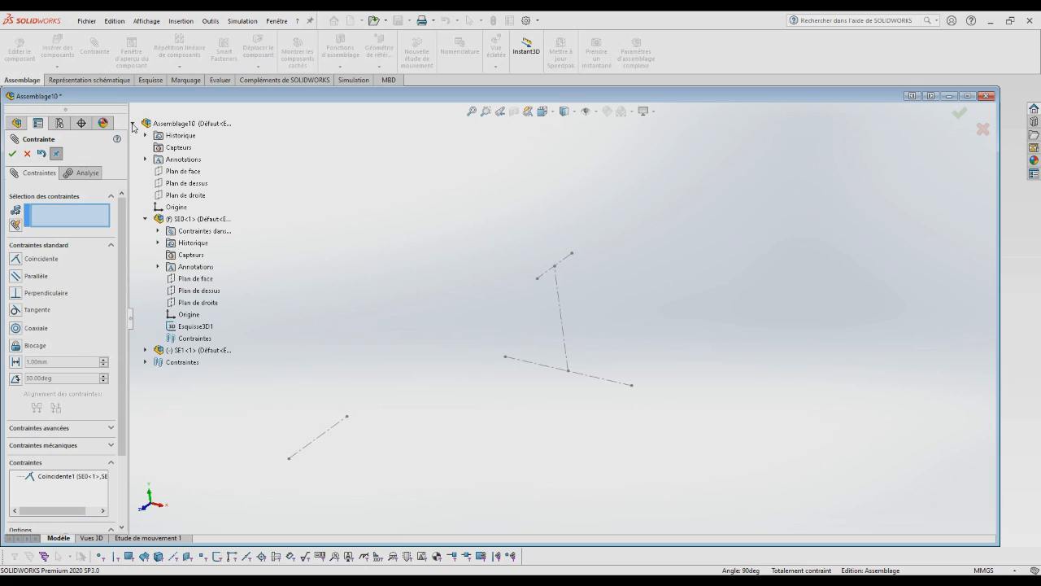
{"action": "left_click", "coordinate": [195, 304]}
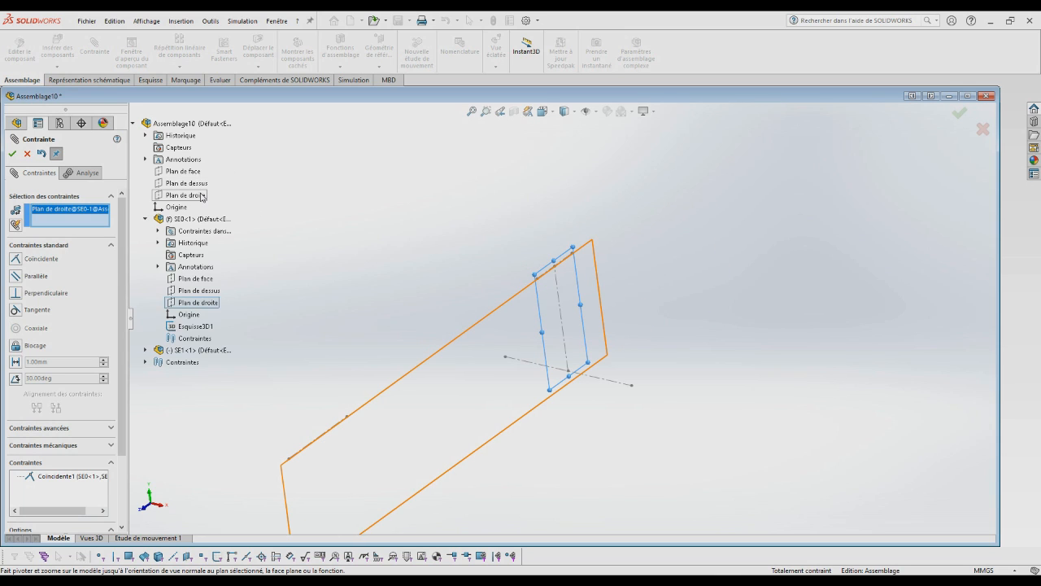
{"action": "left_click", "coordinate": [145, 349]}
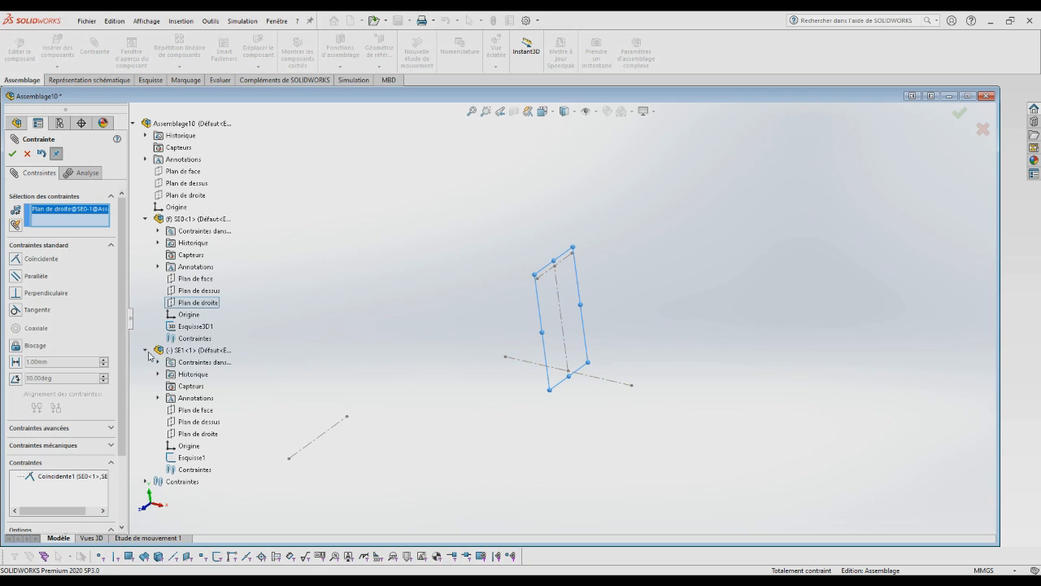
{"action": "left_click", "coordinate": [196, 411]}
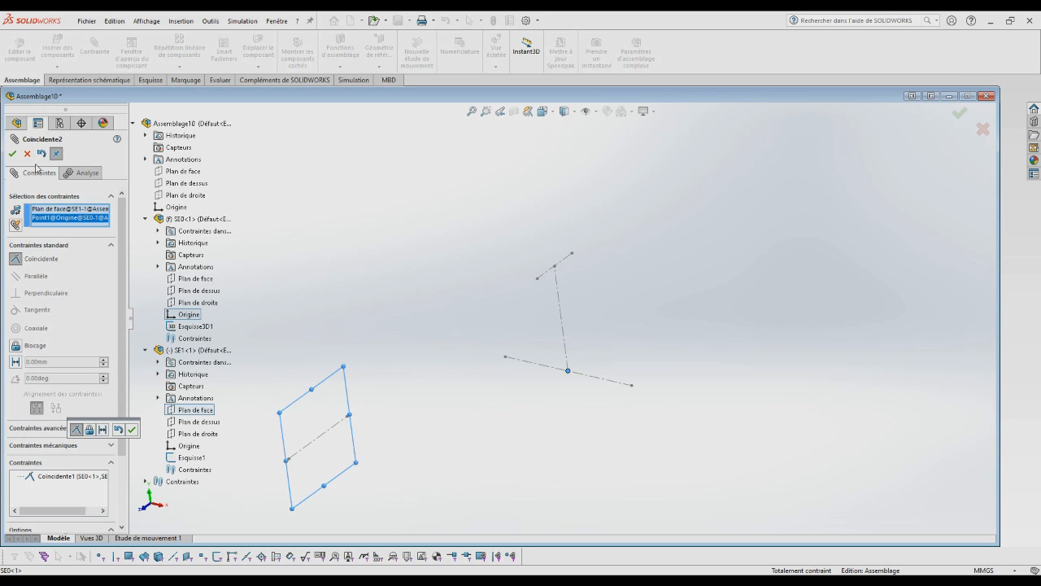
{"action": "key", "text": "Return"}
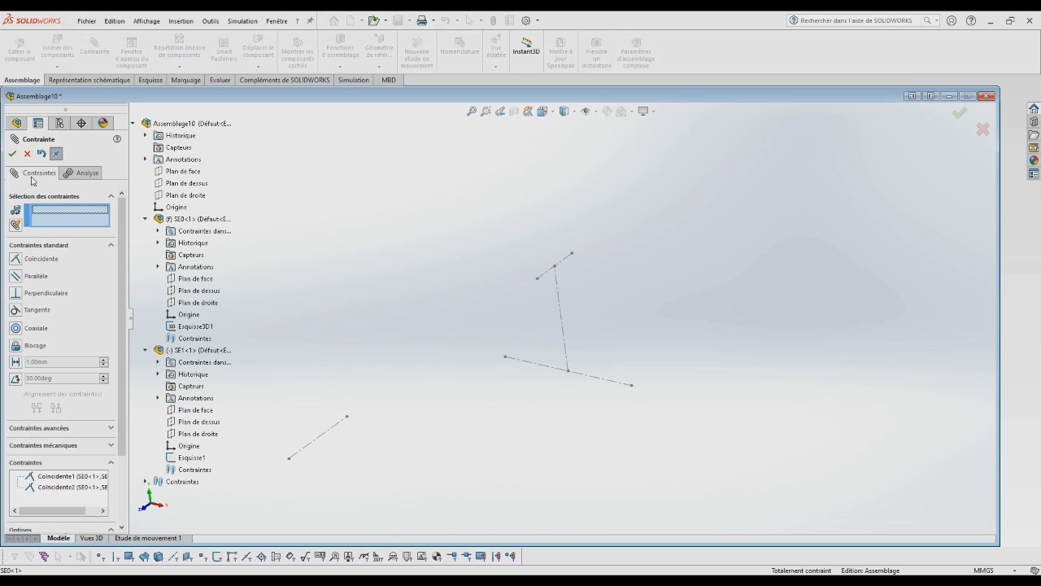
{"action": "left_click", "coordinate": [13, 153]}
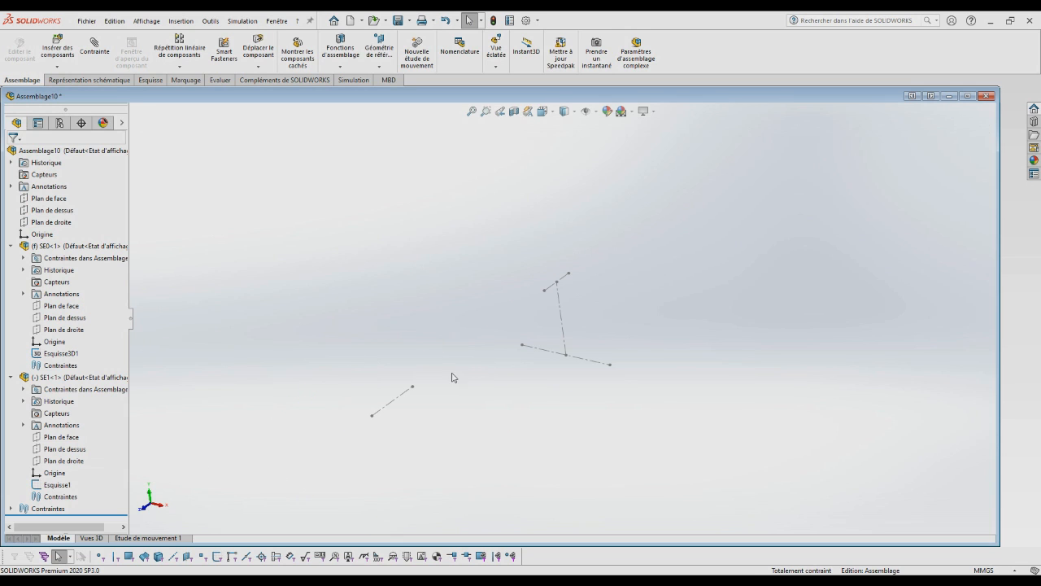
Slide SE1 along the mated axis to bring it closer to SE0's upper line.
{"action": "scroll", "coordinate": [364, 425], "scroll_direction": "up", "scroll_amount": 4}
{"action": "scroll", "coordinate": [506, 357], "scroll_direction": "down", "scroll_amount": 7}
{"action": "left_click_drag", "start_coordinate": [432, 360], "coordinate": [688, 204]}
{"action": "key", "text": "Escape"}
{"action": "scroll", "coordinate": [699, 216], "scroll_direction": "up", "scroll_amount": 3}
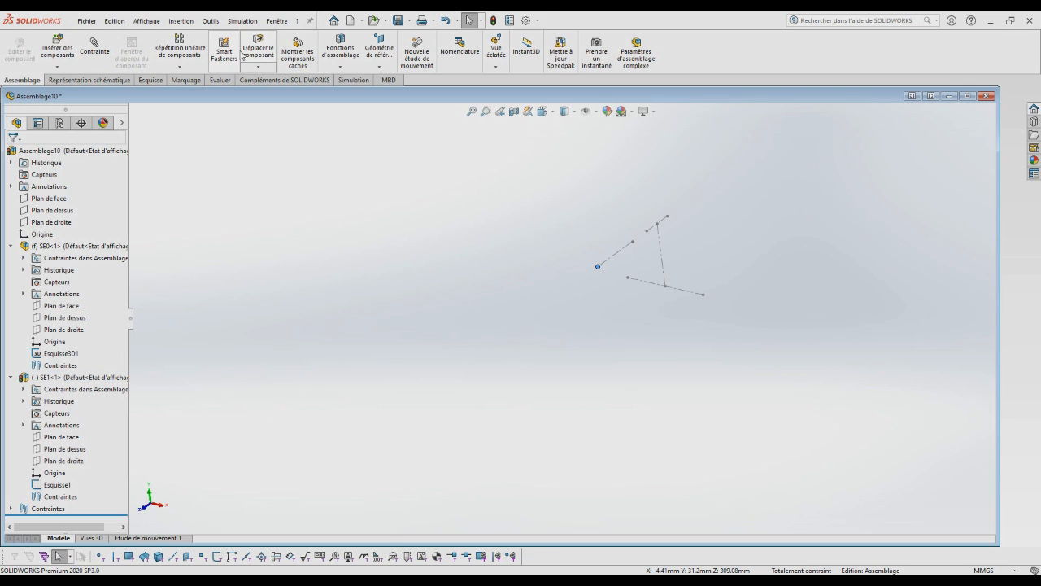
Insert the open SE2 subassembly as a component near SE1.
{"action": "left_click", "coordinate": [180, 21]}
{"action": "mouse_move", "coordinate": [197, 41]}
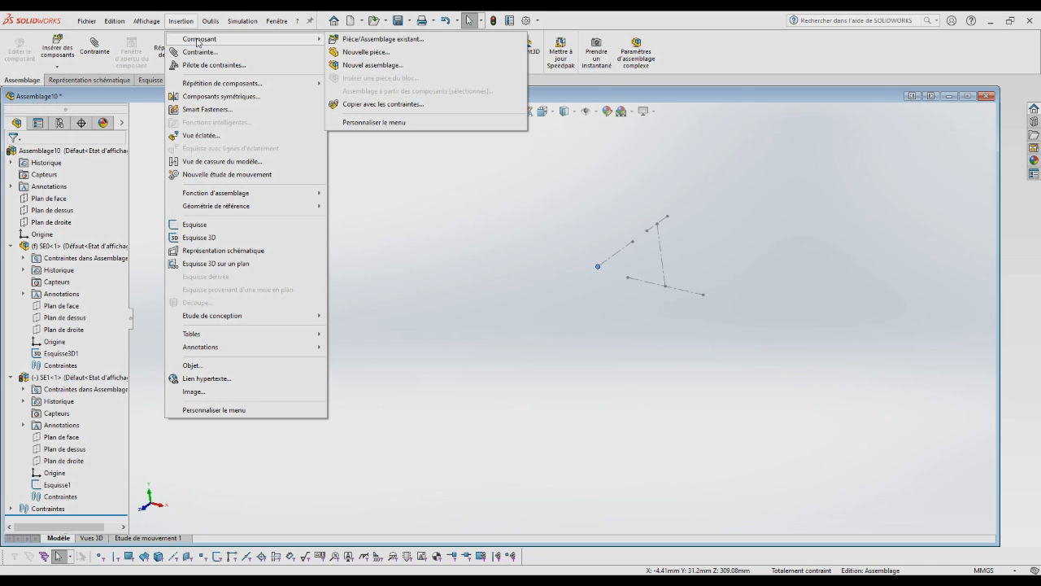
{"action": "left_click", "coordinate": [404, 40]}
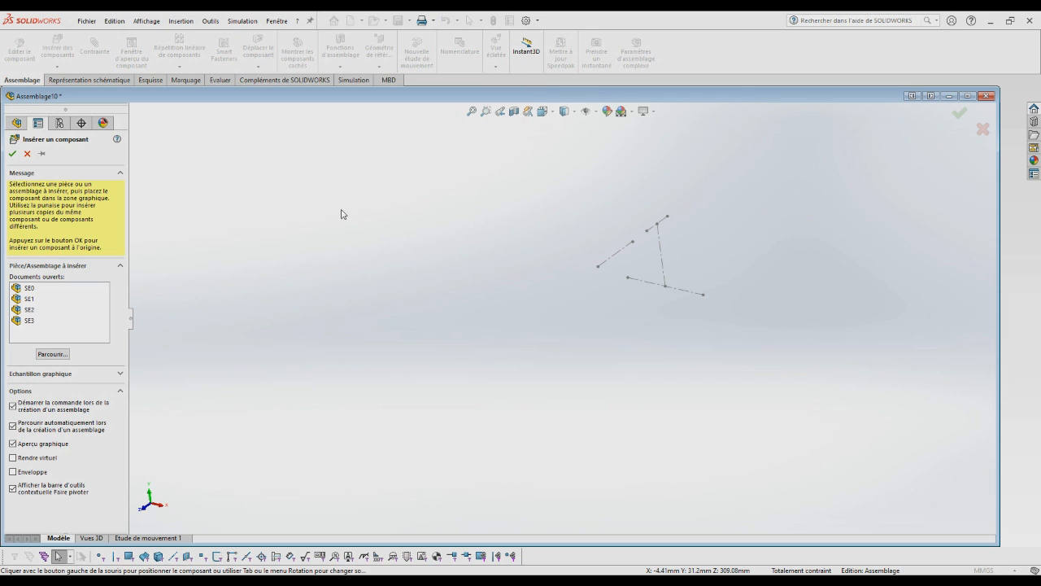
{"action": "left_click", "coordinate": [29, 310]}
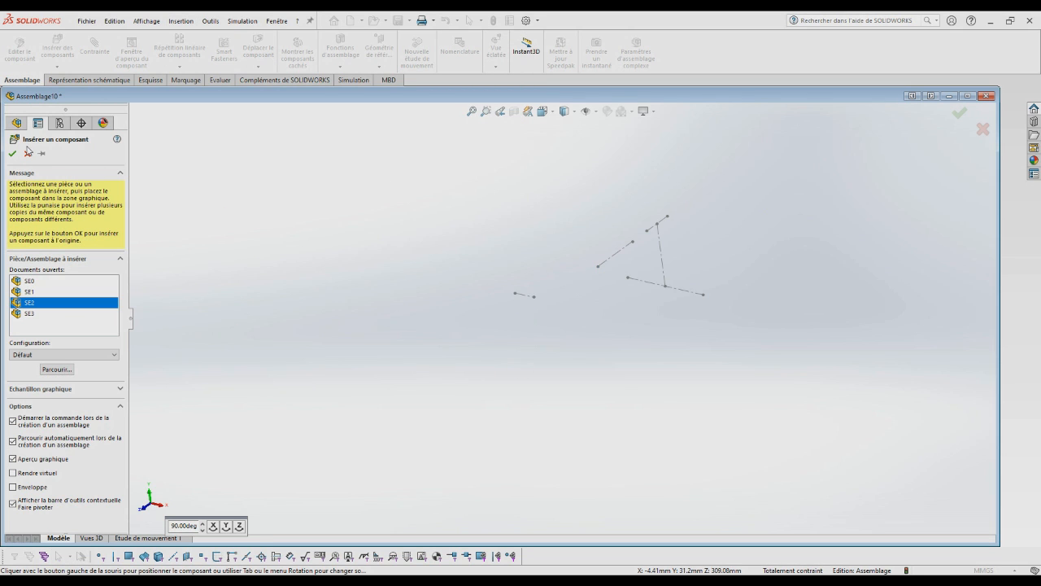
{"action": "left_click", "coordinate": [27, 152]}
Mate the endpoint of SE2's line coincident with SE1's free endpoint and close the mate command.
{"action": "scroll", "coordinate": [532, 304], "scroll_direction": "down", "scroll_amount": 5}
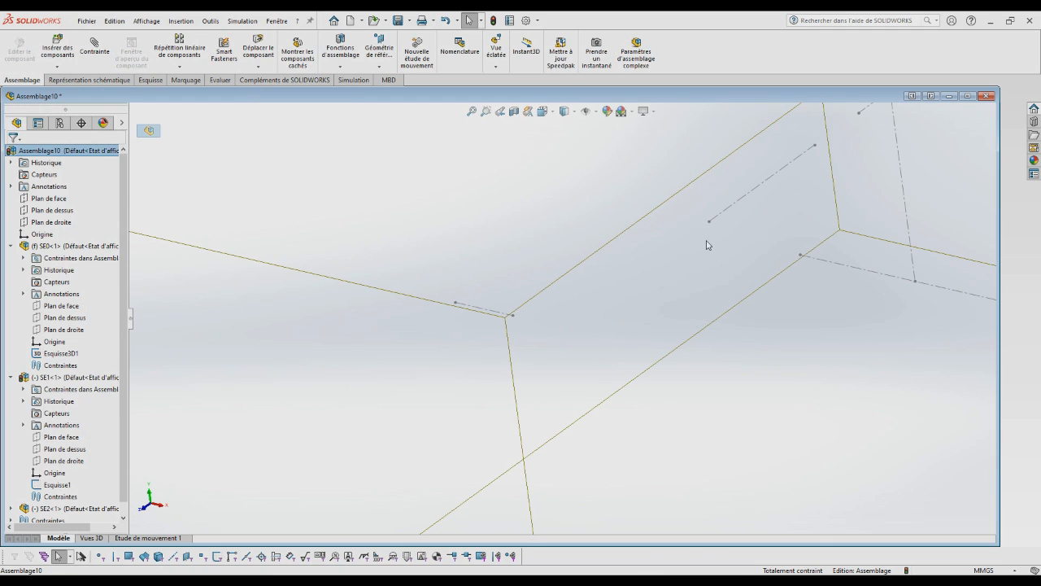
{"action": "left_click", "coordinate": [710, 222]}
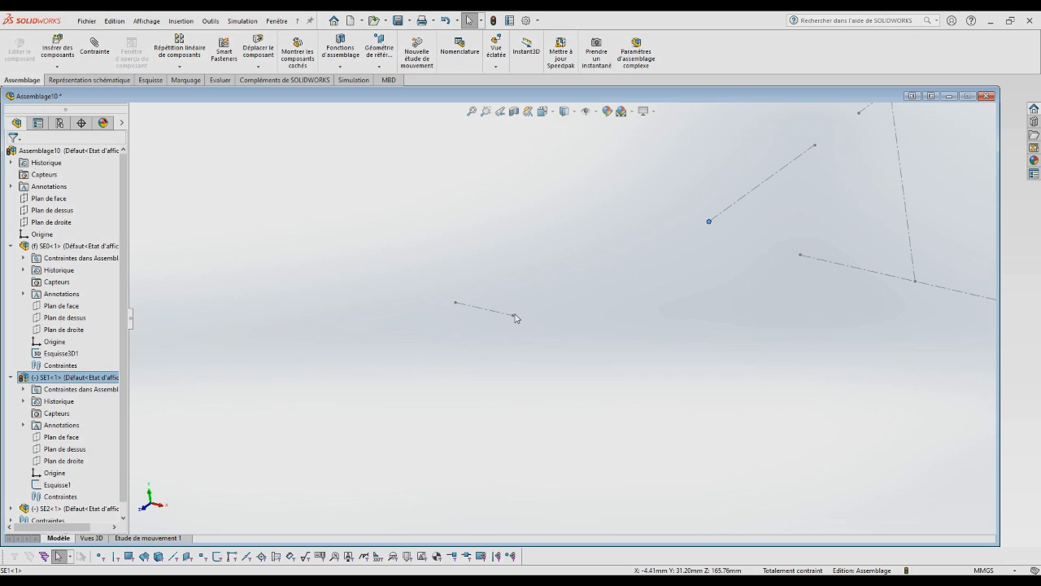
{"action": "scroll", "coordinate": [513, 319], "scroll_direction": "down", "scroll_amount": 5}
{"action": "left_click", "coordinate": [555, 311], "text": "ctrl"}
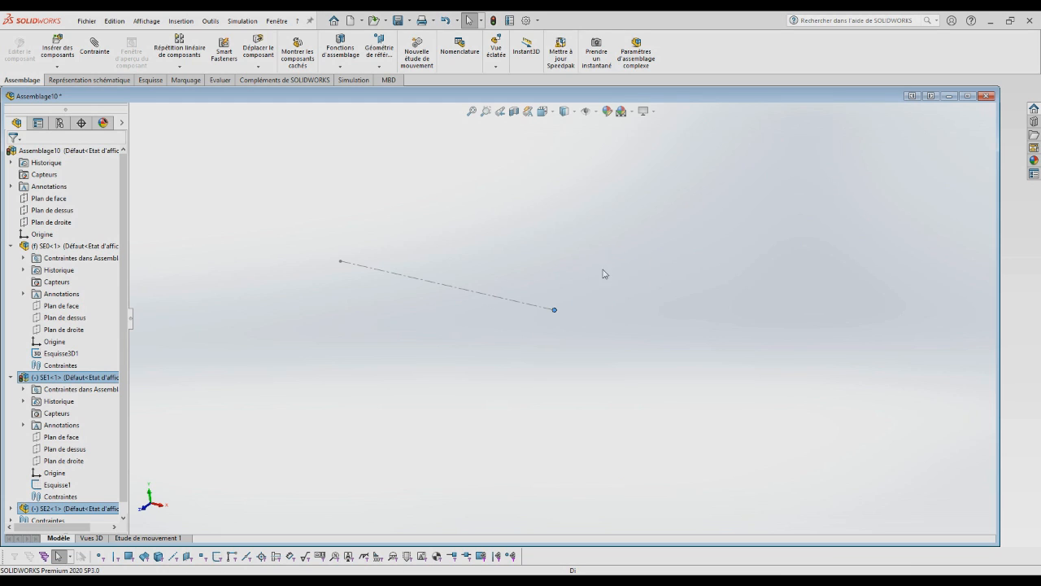
{"action": "key", "text": "m"}
{"action": "scroll", "coordinate": [855, 196], "scroll_direction": "up", "scroll_amount": 6}
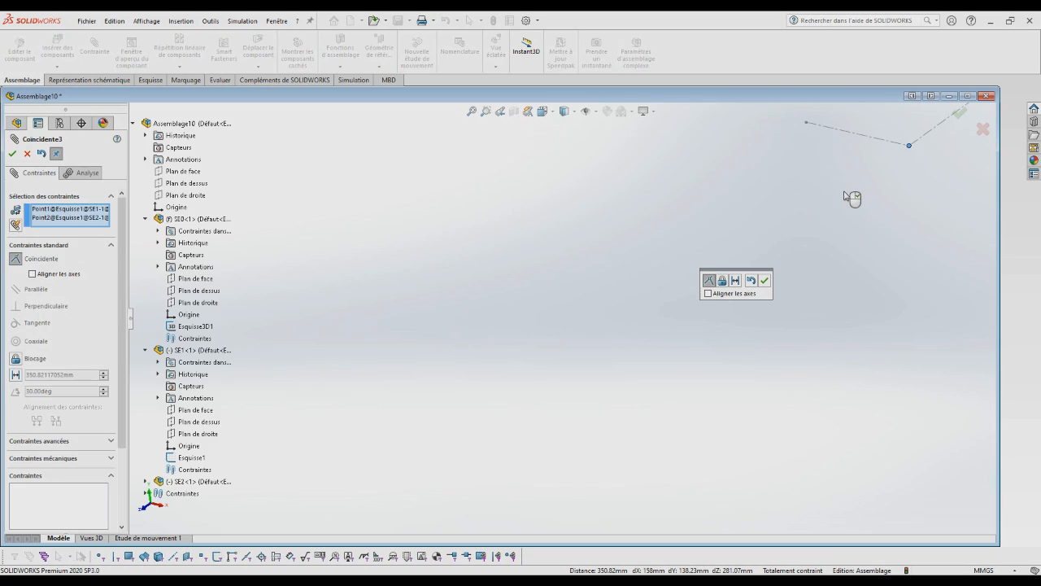
{"action": "mouse_move", "coordinate": [767, 231]}
{"action": "middle_mouse_down"}
{"action": "mouse_move", "coordinate": [800, 207]}
{"action": "mouse_move", "coordinate": [790, 213]}
{"action": "middle_mouse_up"}
{"action": "left_click", "coordinate": [765, 280]}
{"action": "scroll", "coordinate": [740, 219], "scroll_direction": "down", "scroll_amount": 3}
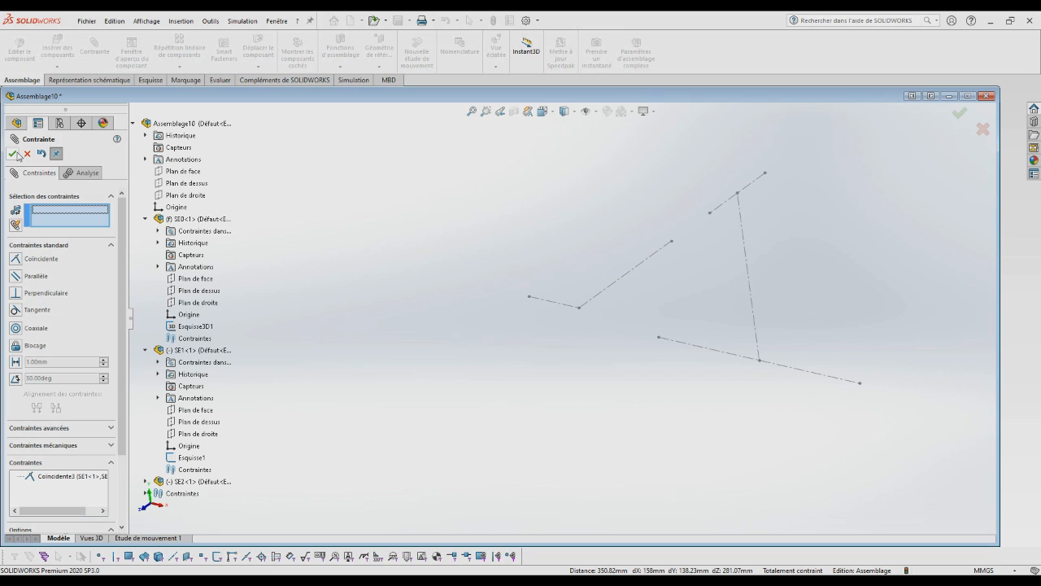
{"action": "left_click", "coordinate": [26, 154]}
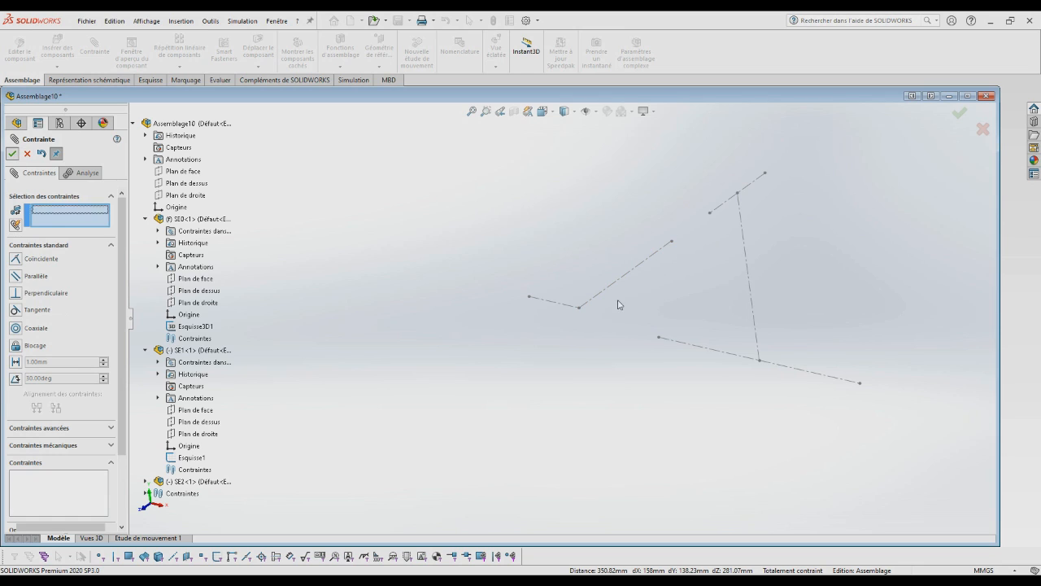
Slide SE1 with the attached SE2 along the axis until SE1 overlaps SE0's short upper line.
{"action": "left_click_drag", "start_coordinate": [581, 309], "coordinate": [690, 239]}
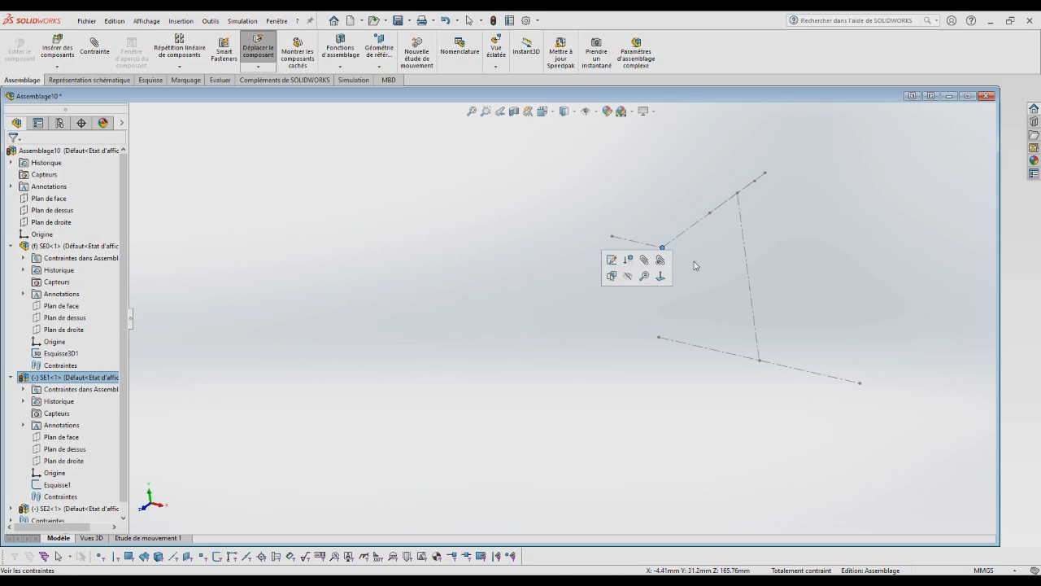
{"action": "mouse_move", "coordinate": [693, 262]}
{"action": "middle_mouse_down"}
{"action": "mouse_move", "coordinate": [727, 269]}
{"action": "mouse_move", "coordinate": [740, 287]}
{"action": "mouse_move", "coordinate": [714, 233]}
{"action": "mouse_move", "coordinate": [693, 249]}
{"action": "middle_mouse_up"}
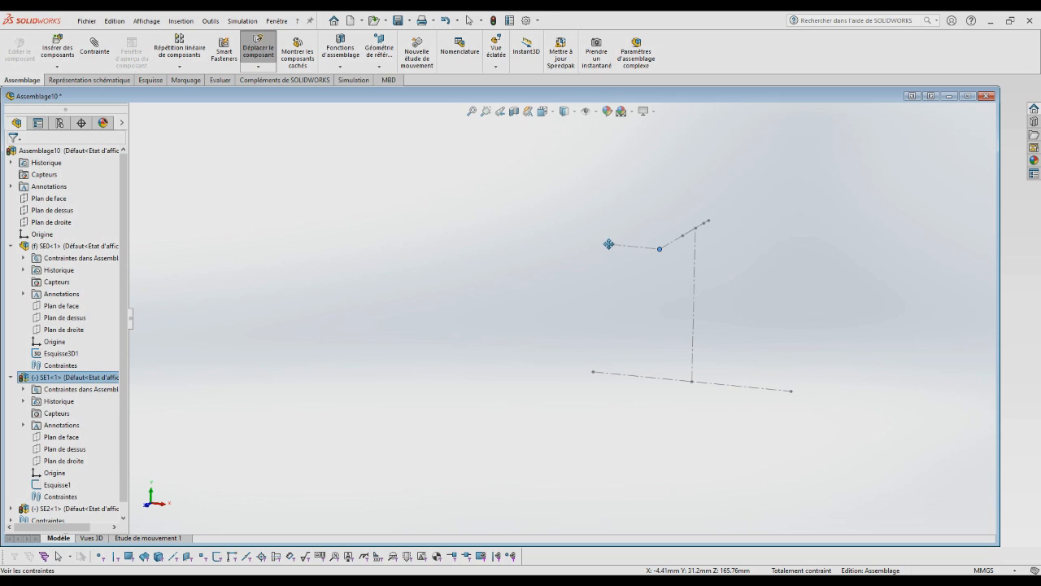
{"action": "mouse_move", "coordinate": [627, 269]}
{"action": "middle_mouse_down"}
{"action": "mouse_move", "coordinate": [711, 296]}
{"action": "mouse_move", "coordinate": [723, 316]}
{"action": "mouse_move", "coordinate": [709, 332]}
{"action": "mouse_move", "coordinate": [614, 310]}
{"action": "middle_mouse_up"}
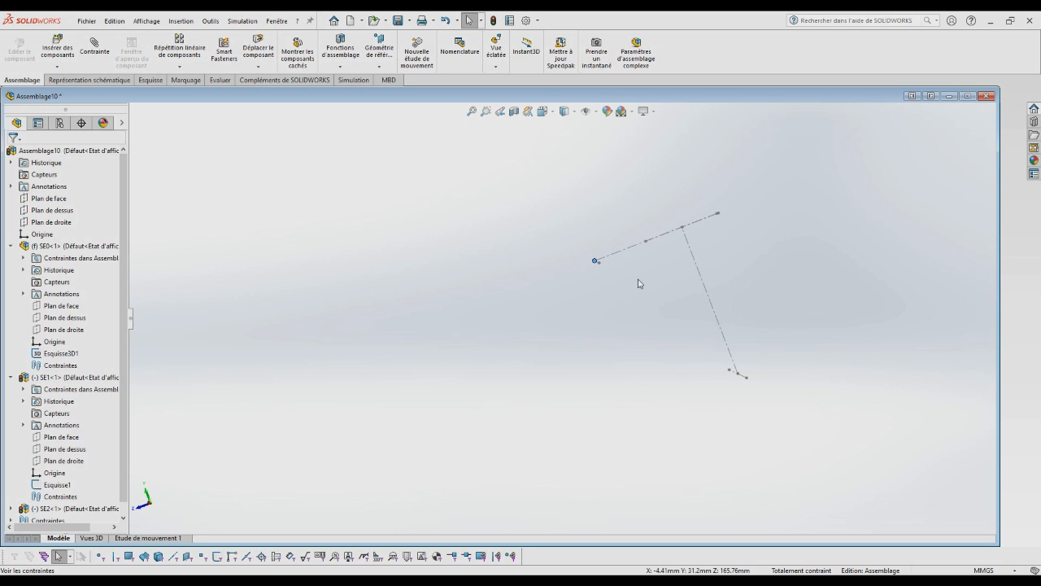
{"action": "middle_click_drag", "start_coordinate": [667, 279], "coordinate": [592, 268]}
{"action": "scroll", "coordinate": [592, 270], "scroll_direction": "down", "scroll_amount": 5}
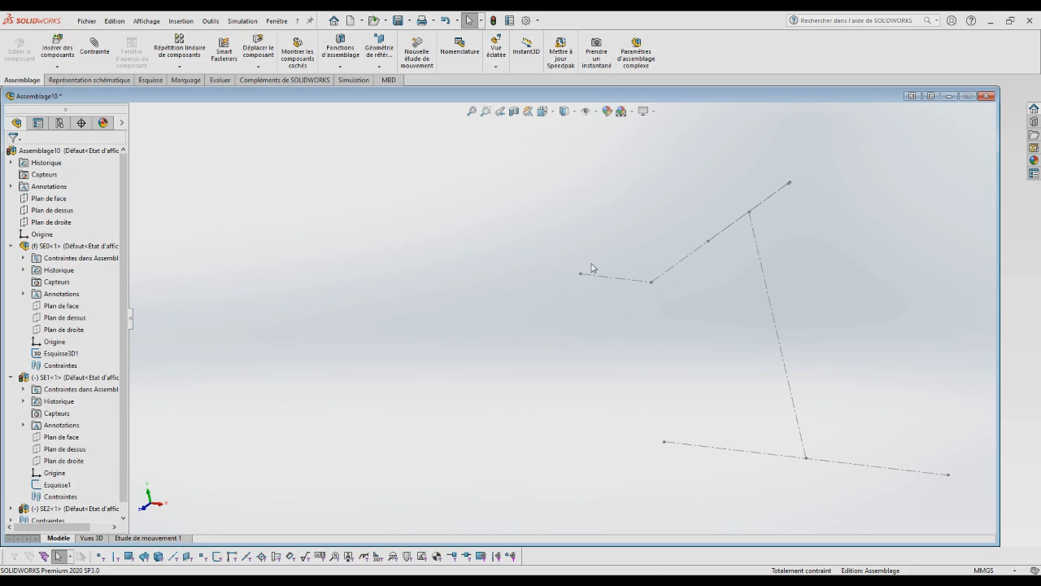
Swing SE2's free end downward about its shared point with SE1.
{"action": "mouse_move", "coordinate": [567, 292]}
{"action": "left_mouse_down"}
{"action": "mouse_move", "coordinate": [634, 388]}
{"action": "mouse_move", "coordinate": [781, 490]}
{"action": "left_mouse_up"}
{"action": "mouse_move", "coordinate": [793, 407]}
{"action": "middle_mouse_down"}
{"action": "mouse_move", "coordinate": [778, 309]}
{"action": "mouse_move", "coordinate": [895, 298]}
{"action": "middle_mouse_up"}
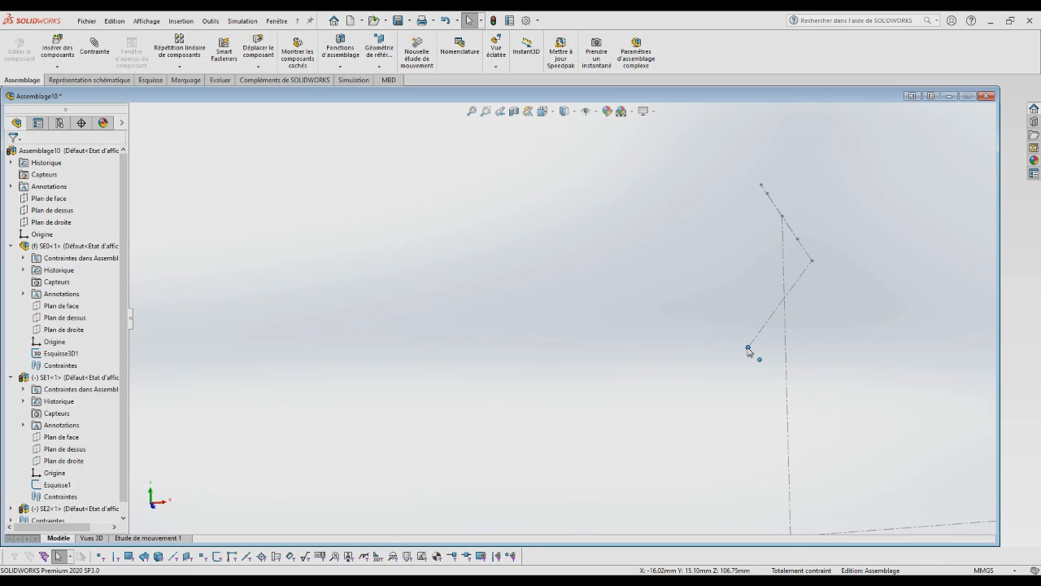
{"action": "left_click_drag", "start_coordinate": [748, 350], "coordinate": [906, 415]}
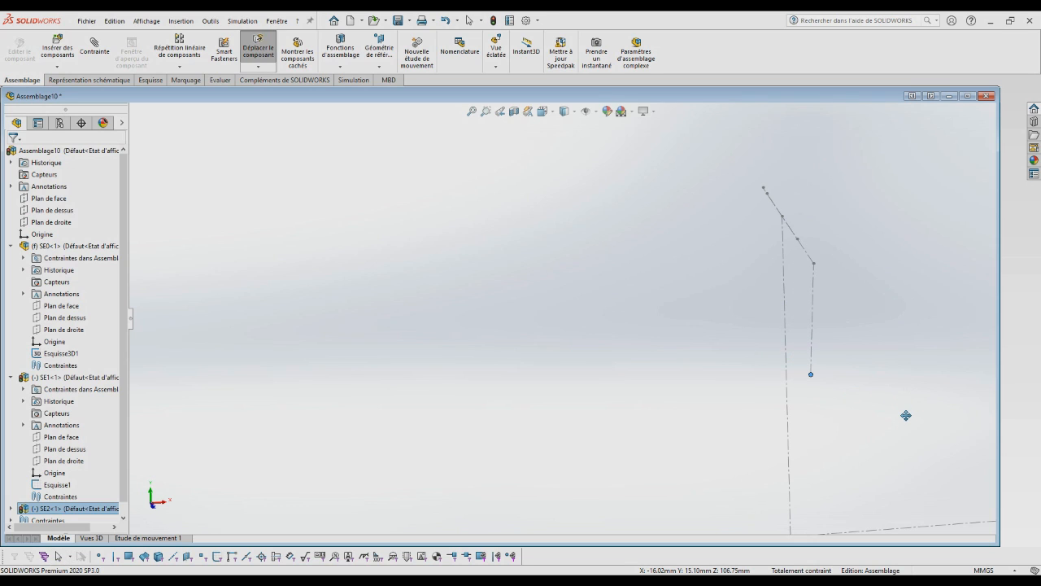
{"action": "mouse_move", "coordinate": [906, 415]}
{"action": "middle_mouse_down"}
{"action": "mouse_move", "coordinate": [893, 385]}
{"action": "mouse_move", "coordinate": [802, 379]}
{"action": "mouse_move", "coordinate": [813, 390]}
{"action": "mouse_move", "coordinate": [816, 372]}
{"action": "mouse_move", "coordinate": [727, 330]}
{"action": "mouse_move", "coordinate": [727, 381]}
{"action": "mouse_move", "coordinate": [725, 345]}
{"action": "middle_mouse_up"}
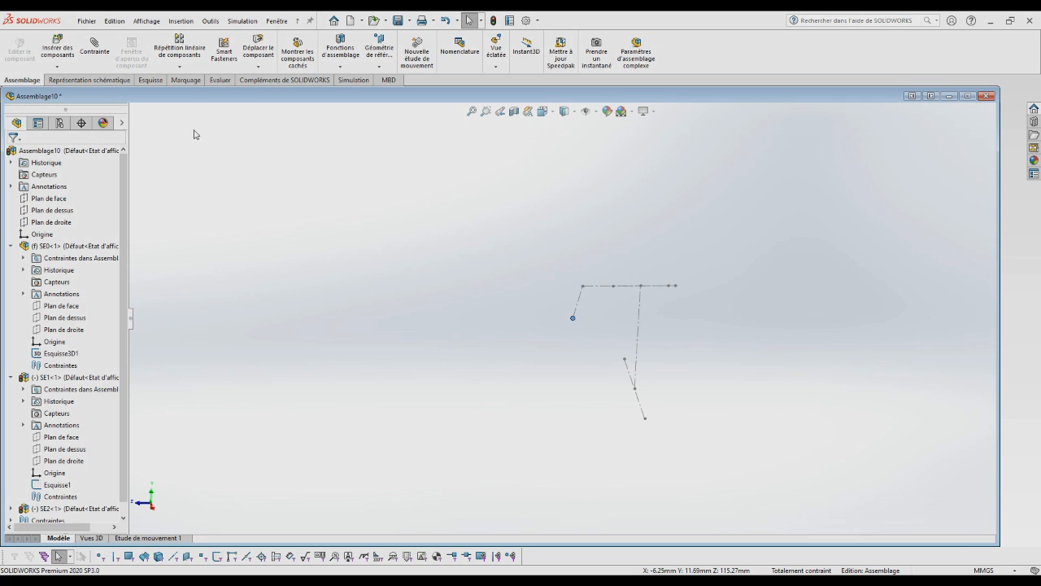
{"action": "left_click", "coordinate": [181, 21]}
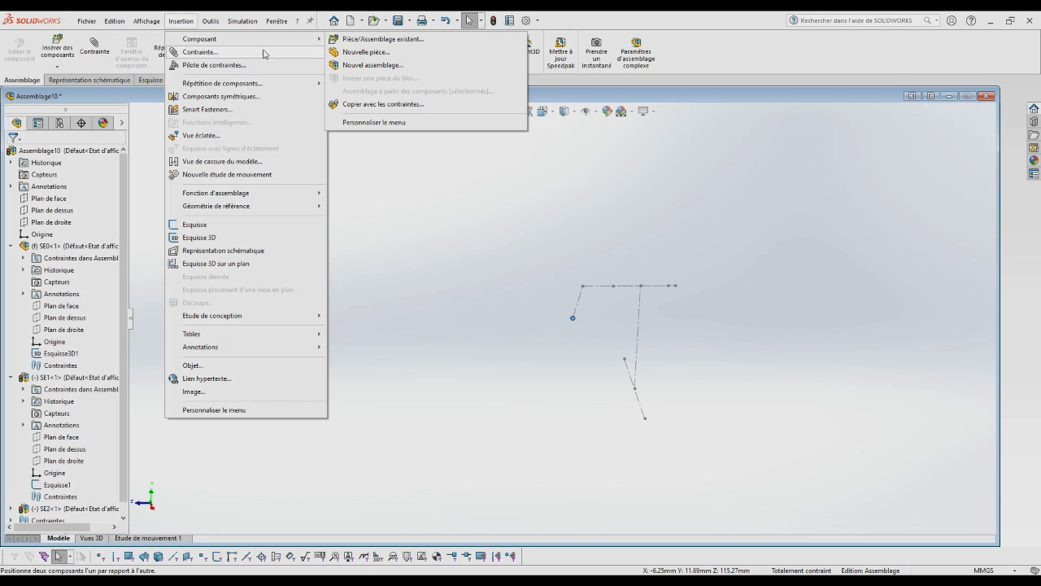
{"action": "left_click", "coordinate": [395, 40]}
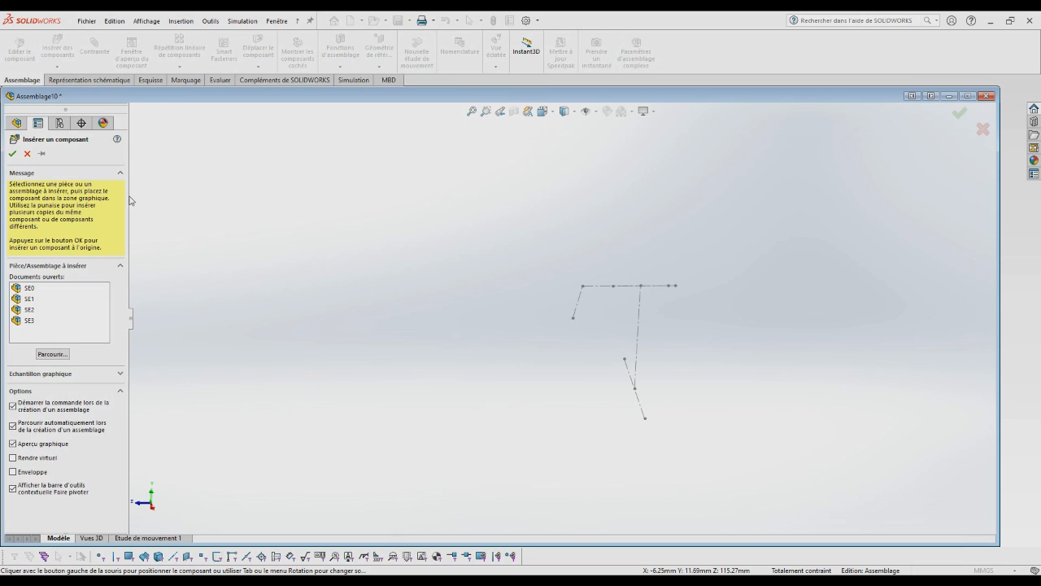
{"action": "left_click", "coordinate": [29, 321]}
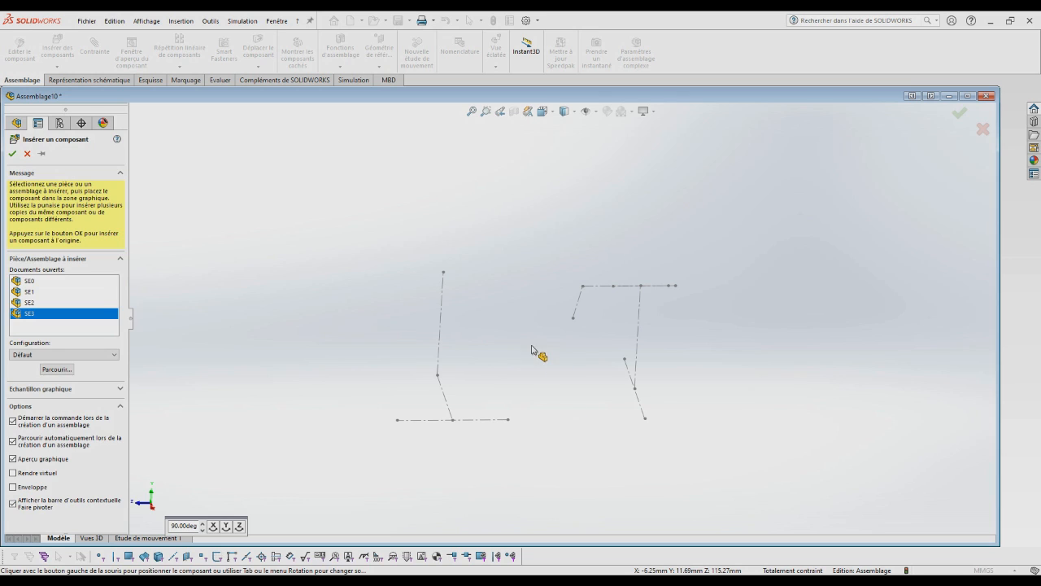
{"action": "key", "text": "Escape"}
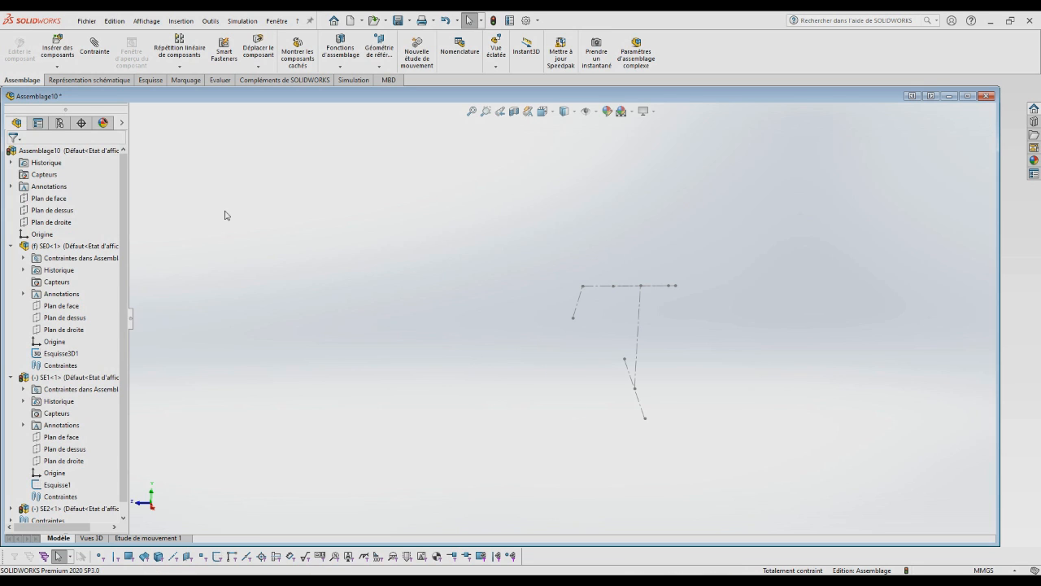
Insert the open SE3 subassembly as a component at its default position in the assembly.
{"action": "left_click", "coordinate": [181, 21]}
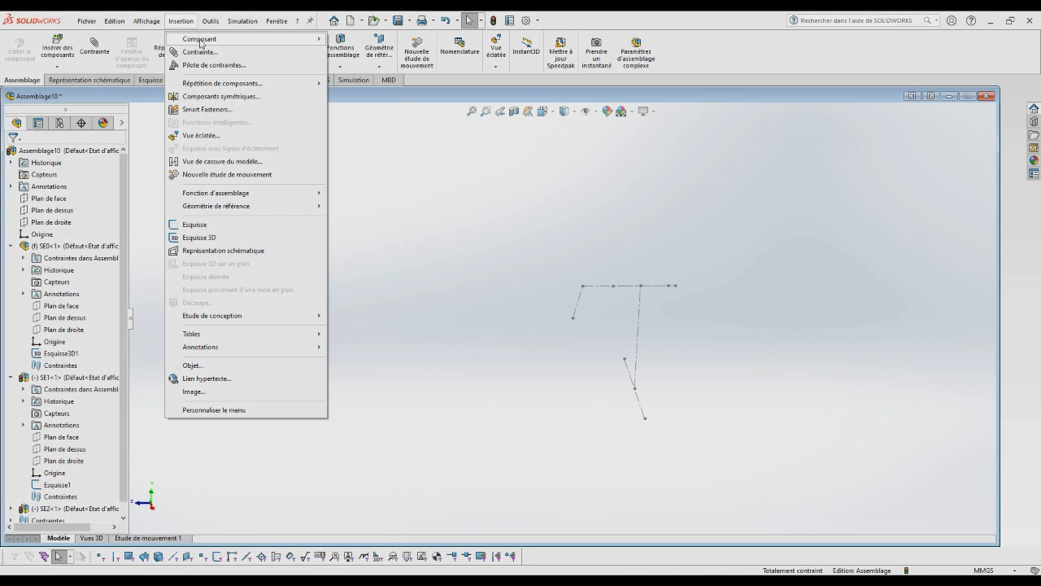
{"action": "mouse_move", "coordinate": [204, 40]}
{"action": "left_click", "coordinate": [382, 39]}
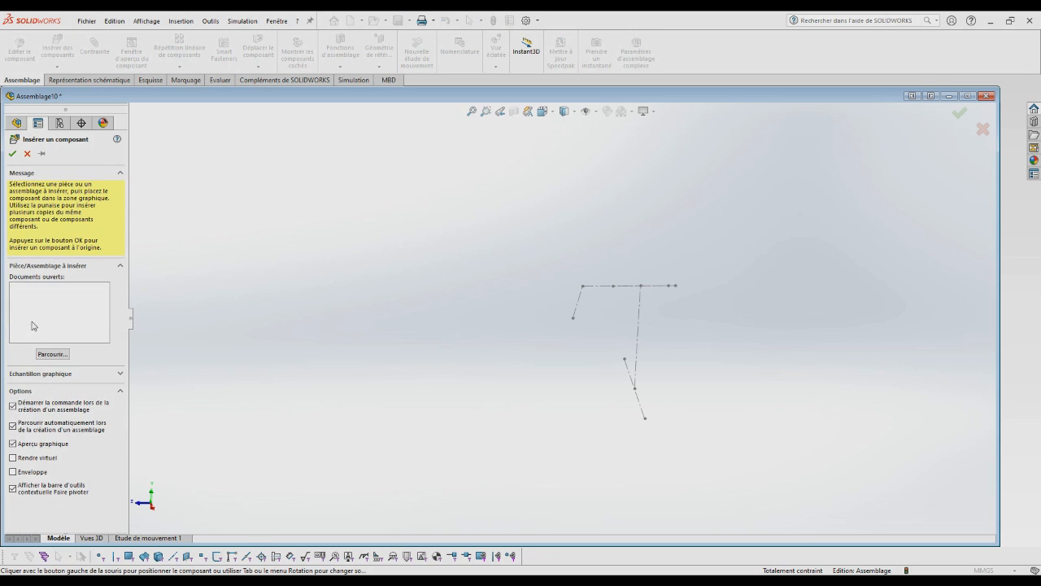
{"action": "left_click", "coordinate": [33, 322]}
{"action": "left_click", "coordinate": [13, 154]}
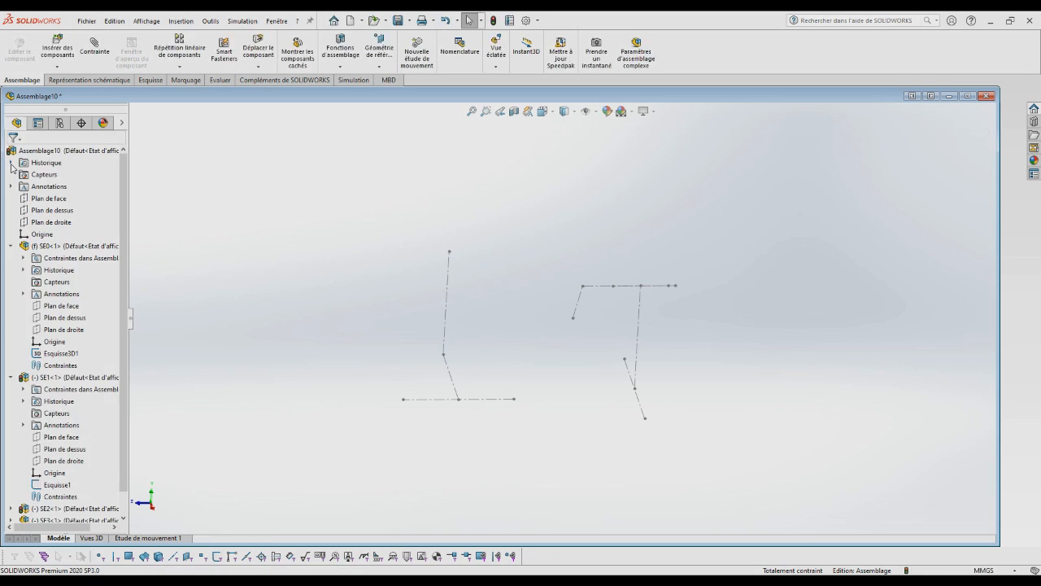
Mate SE3's short cross line coincident with SE0's lower cross line, using the aligned orientation.
{"action": "mouse_move", "coordinate": [484, 379]}
{"action": "middle_mouse_down"}
{"action": "mouse_move", "coordinate": [471, 377]}
{"action": "mouse_move", "coordinate": [499, 361]}
{"action": "mouse_move", "coordinate": [525, 363]}
{"action": "middle_mouse_up"}
{"action": "mouse_move", "coordinate": [598, 340]}
{"action": "middle_mouse_down"}
{"action": "mouse_move", "coordinate": [623, 363]}
{"action": "mouse_move", "coordinate": [611, 370]}
{"action": "mouse_move", "coordinate": [628, 371]}
{"action": "mouse_move", "coordinate": [603, 367]}
{"action": "middle_mouse_up"}
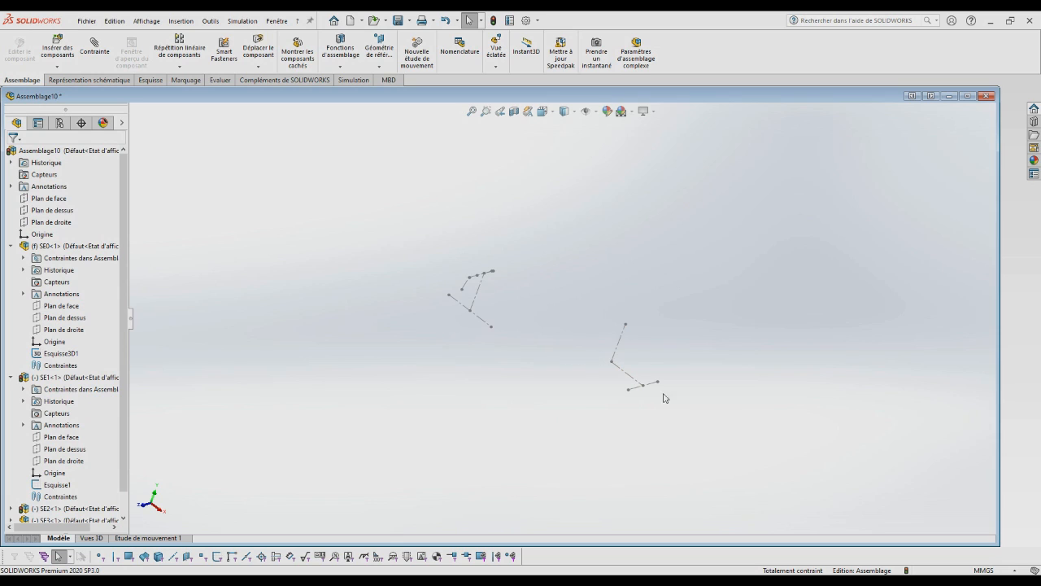
{"action": "left_click", "coordinate": [650, 387]}
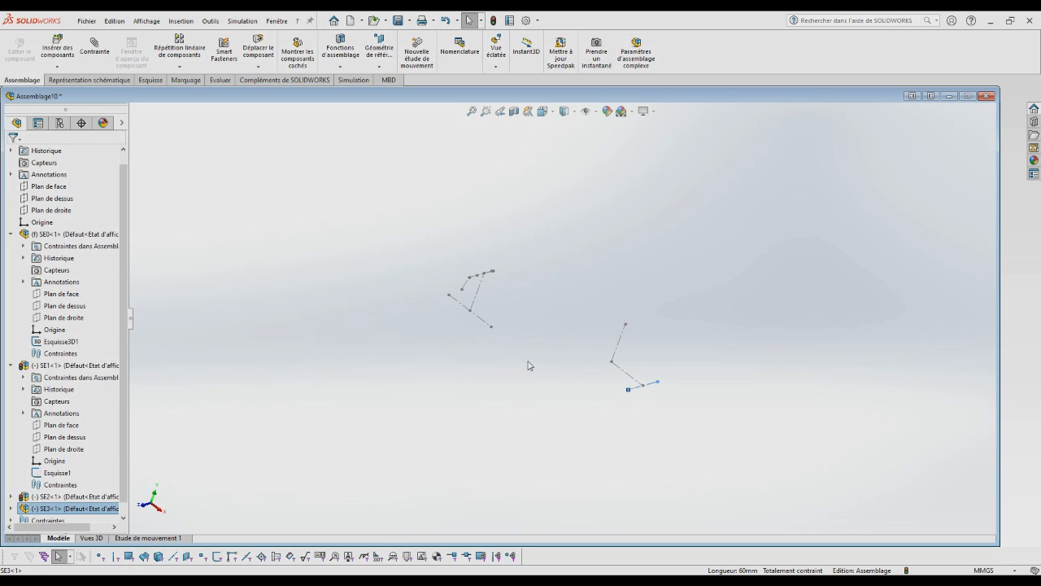
{"action": "left_click", "coordinate": [480, 323], "text": "ctrl"}
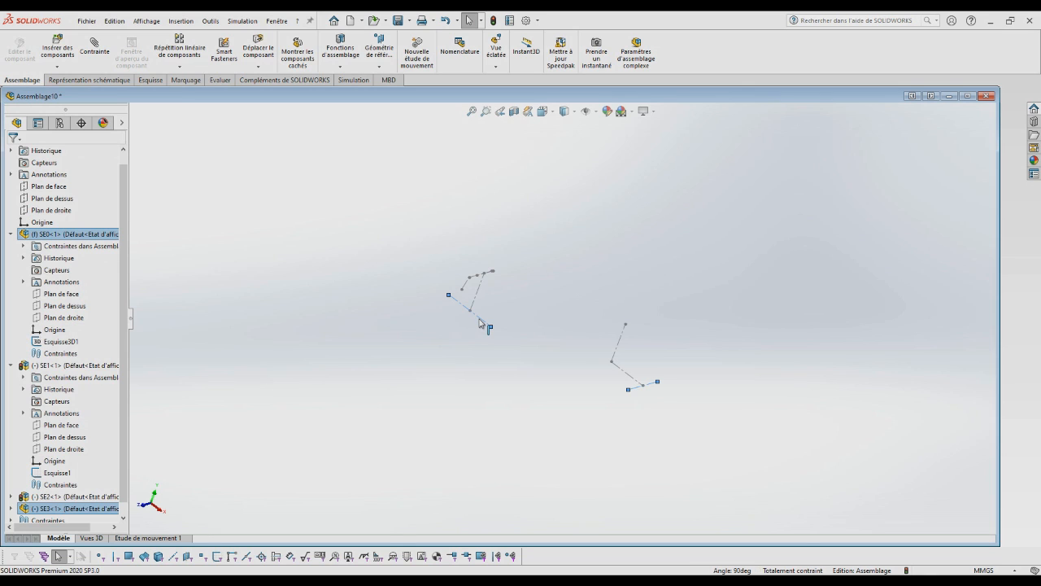
{"action": "key", "text": "m"}
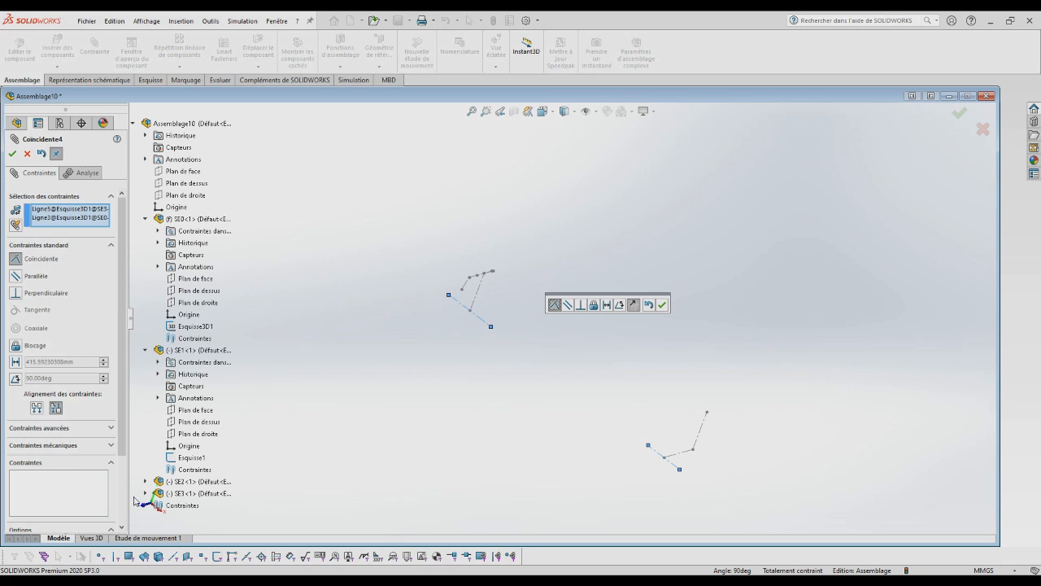
{"action": "left_click", "coordinate": [36, 409]}
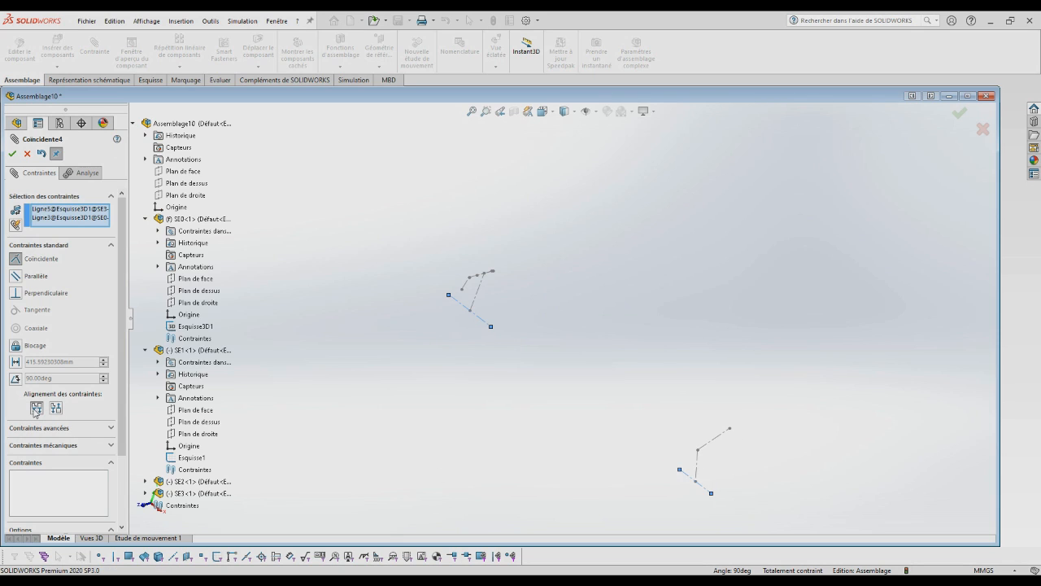
{"action": "left_click", "coordinate": [12, 153]}
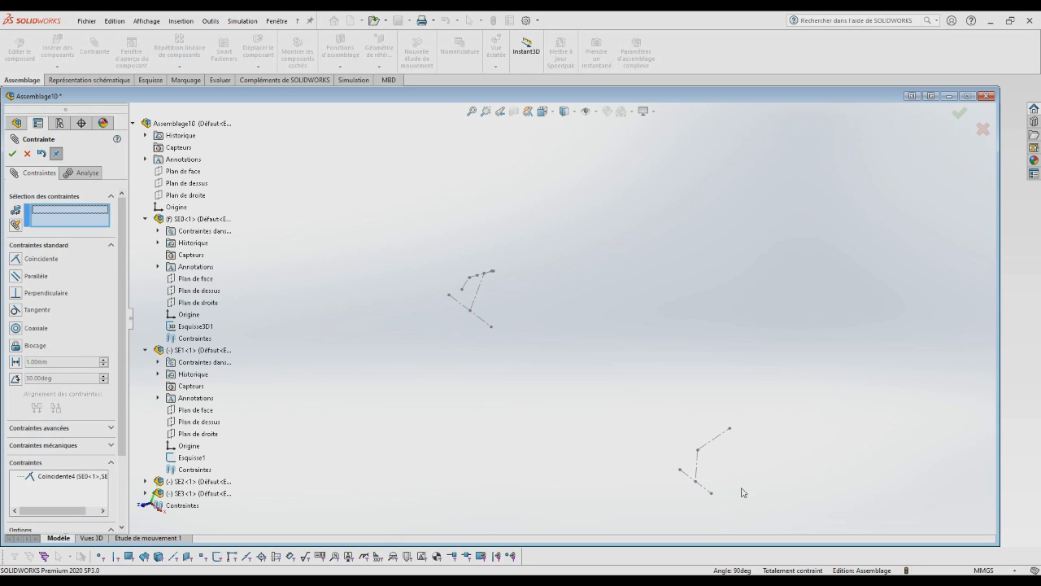
Mate the midpoint of SE3's cross line coincident with the midpoint of SE0's lower cross line and close the mate command.
{"action": "left_click", "coordinate": [695, 483]}
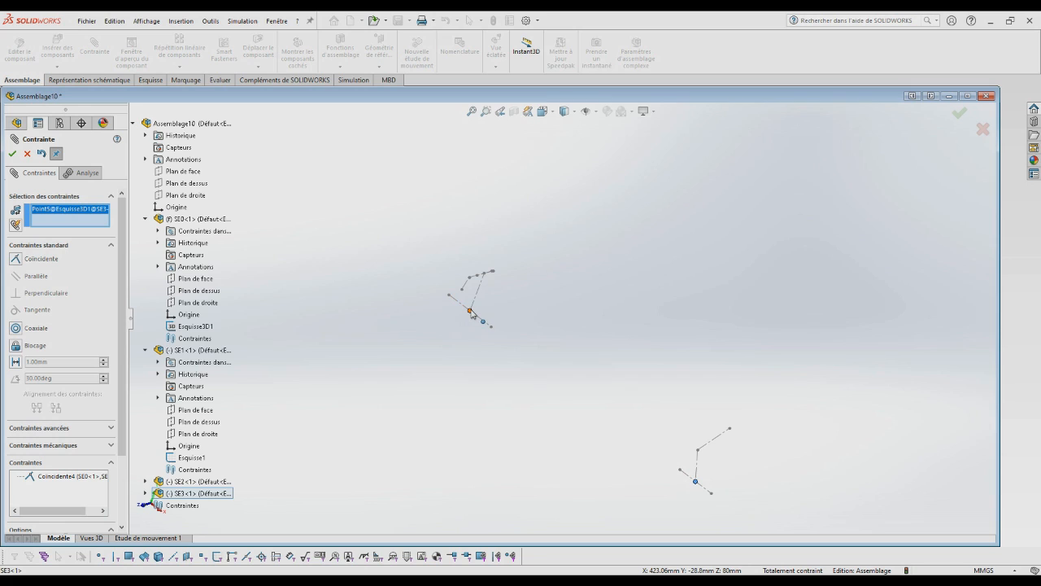
{"action": "left_click", "coordinate": [470, 311]}
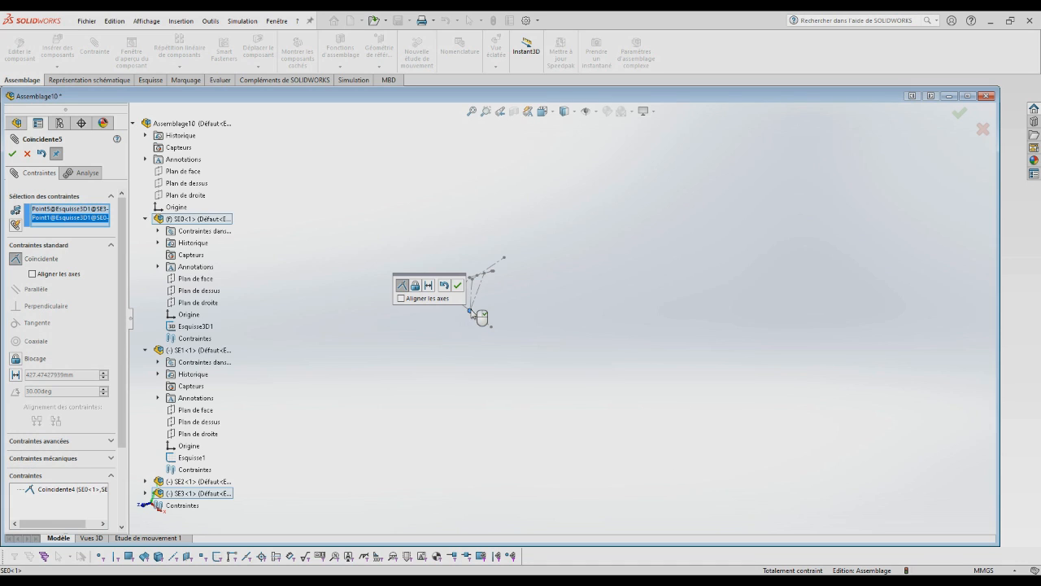
{"action": "left_click", "coordinate": [460, 286]}
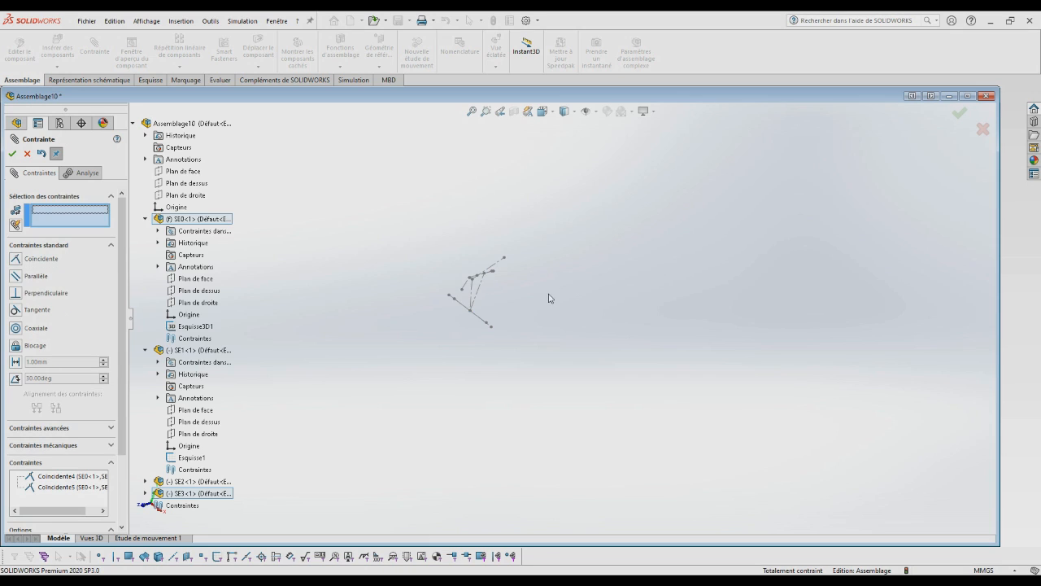
{"action": "left_click", "coordinate": [12, 152]}
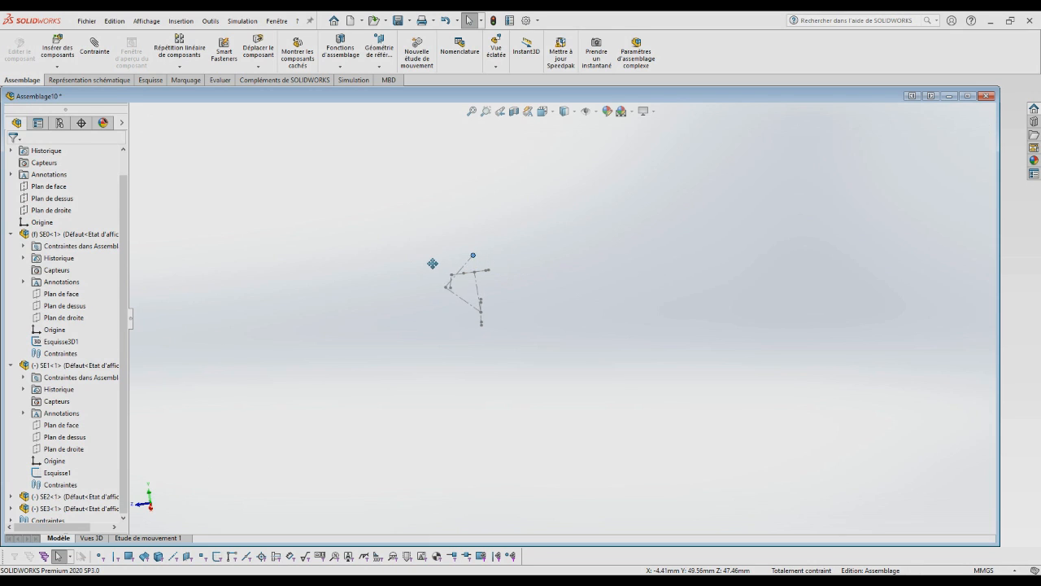
Swing SE3's arm upright around its pivot and mate its free endpoint coincident with SE2's free endpoint.
{"action": "mouse_move", "coordinate": [432, 264]}
{"action": "left_mouse_down"}
{"action": "mouse_move", "coordinate": [396, 302]}
{"action": "mouse_move", "coordinate": [423, 296]}
{"action": "left_mouse_up"}
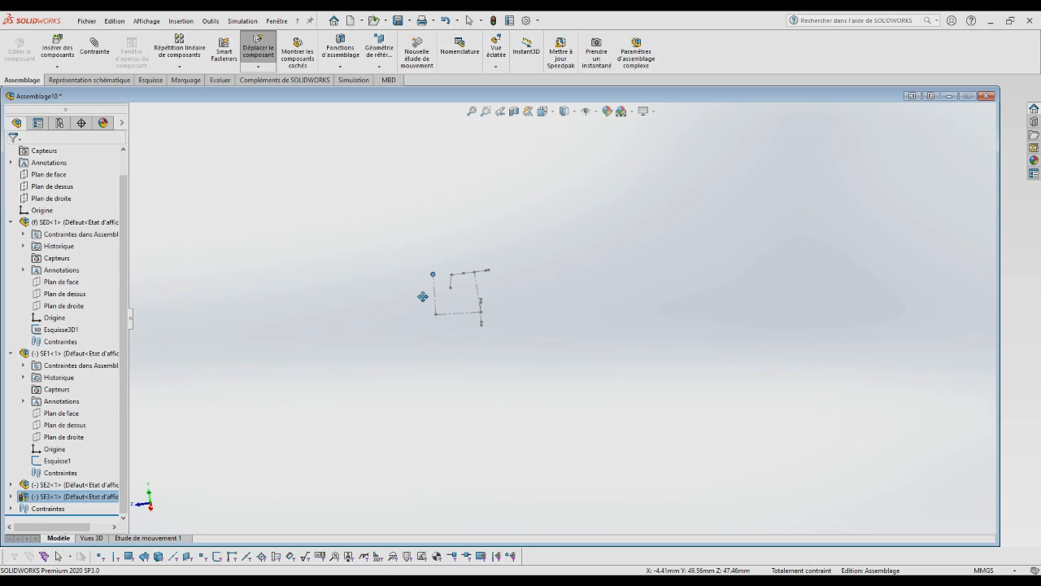
{"action": "key", "text": "Escape"}
{"action": "scroll", "coordinate": [480, 291], "scroll_direction": "down", "scroll_amount": 5}
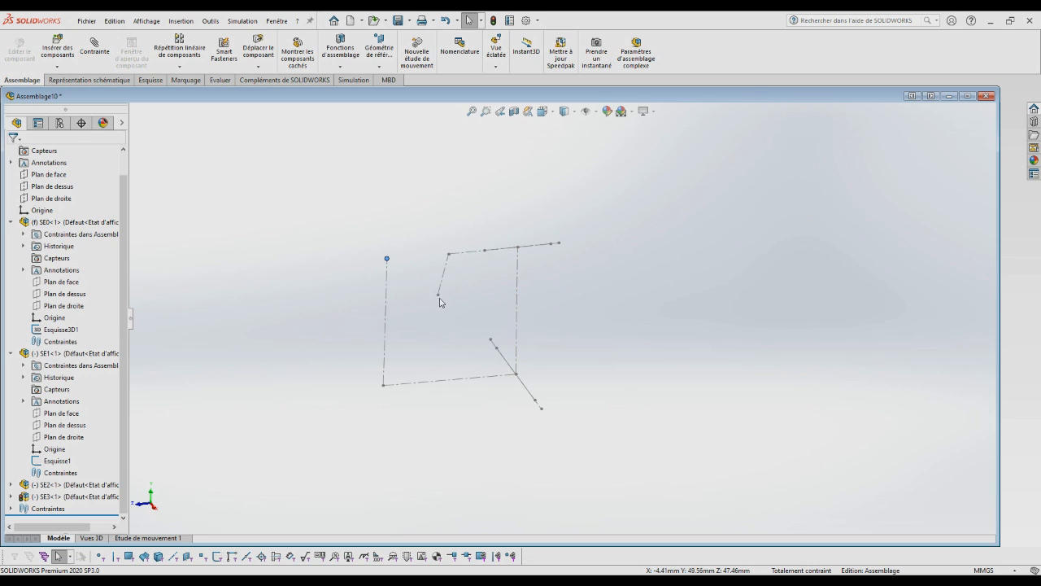
{"action": "scroll", "coordinate": [440, 303], "scroll_direction": "down", "scroll_amount": 4}
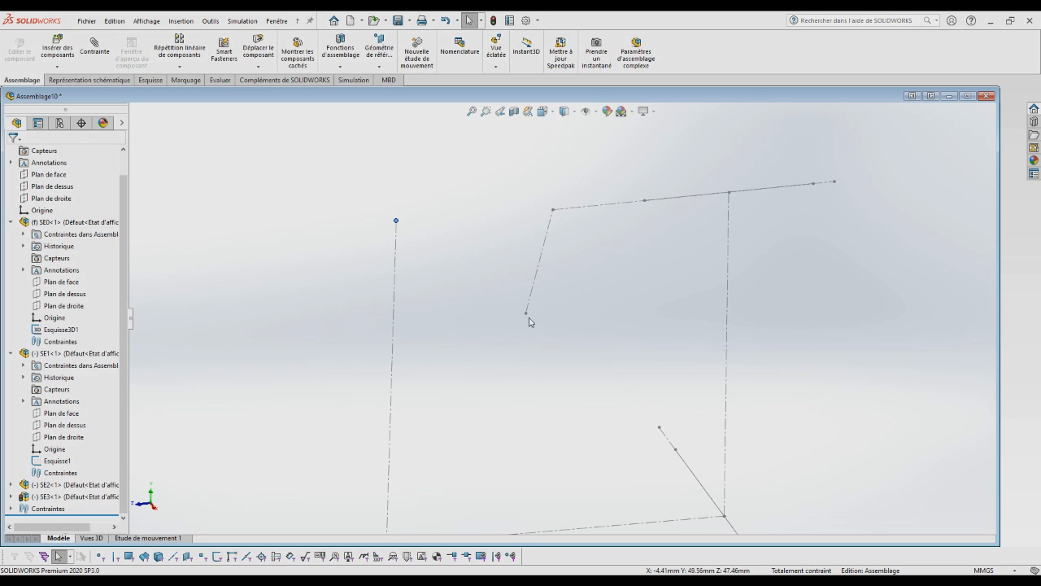
{"action": "left_click", "coordinate": [526, 314]}
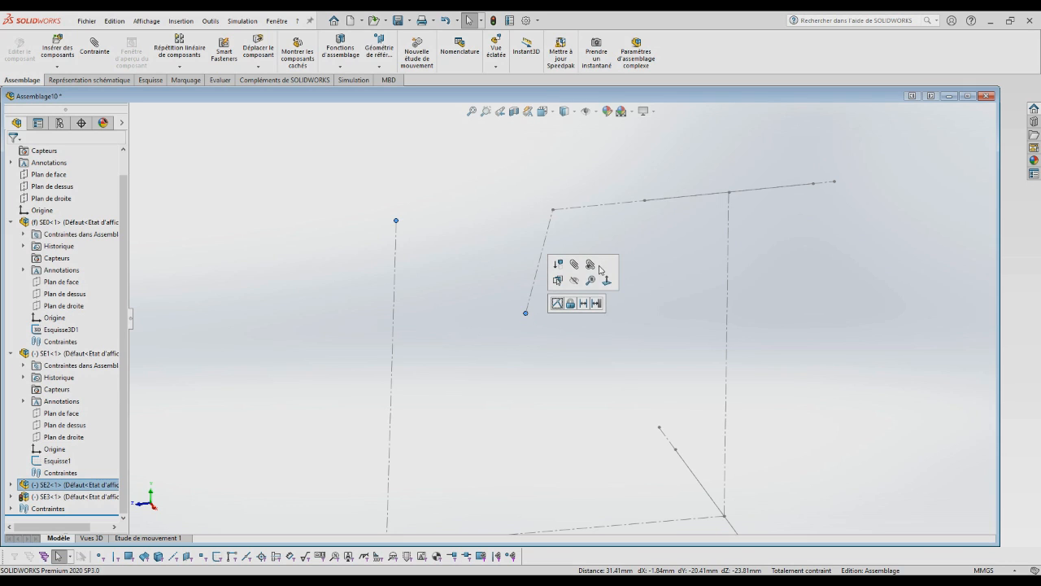
{"action": "right_click_drag", "start_coordinate": [579, 264], "coordinate": [591, 299]}
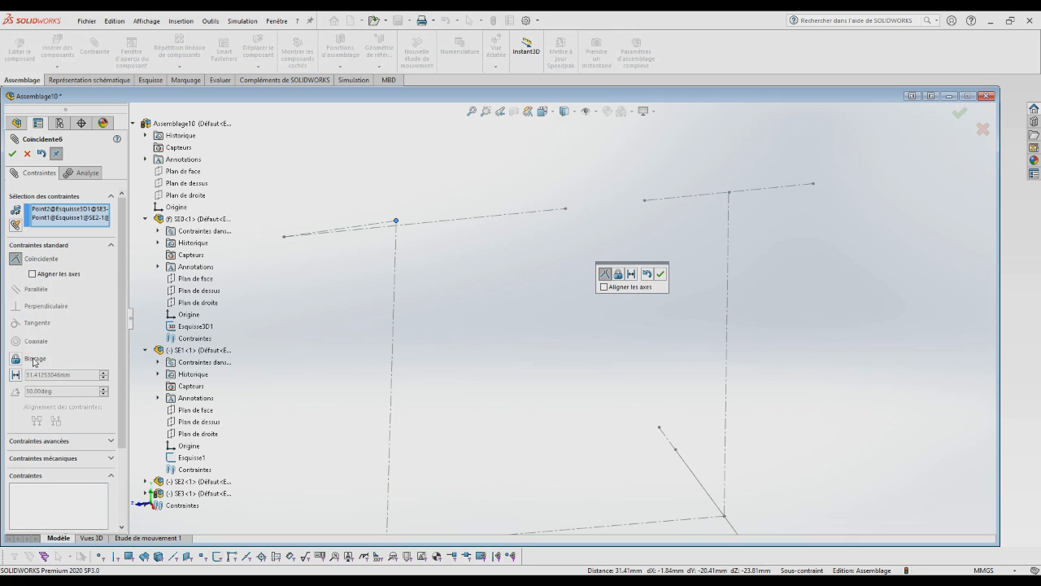
{"action": "left_click", "coordinate": [659, 275]}
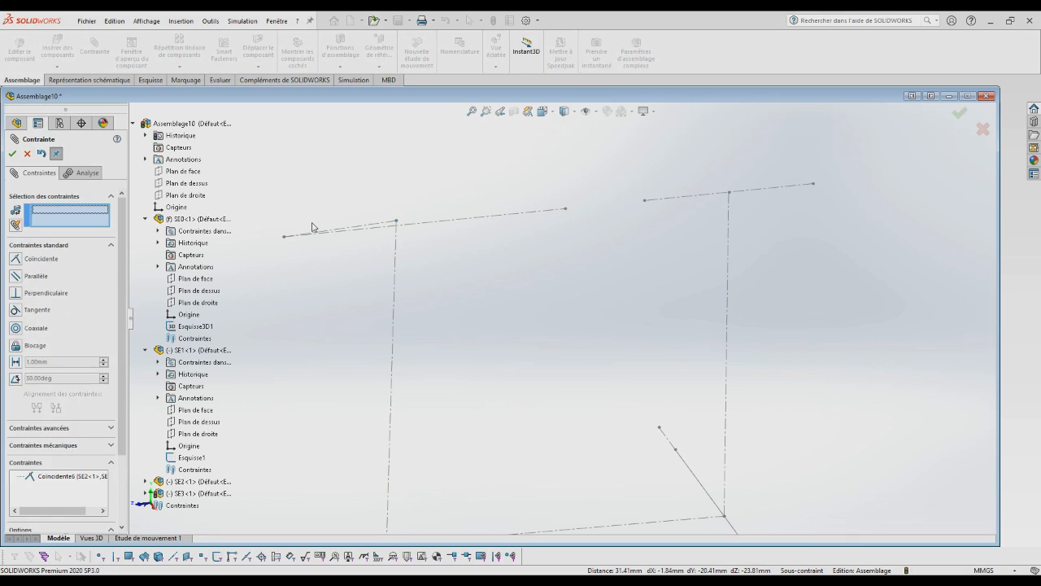
{"action": "left_click", "coordinate": [13, 154]}
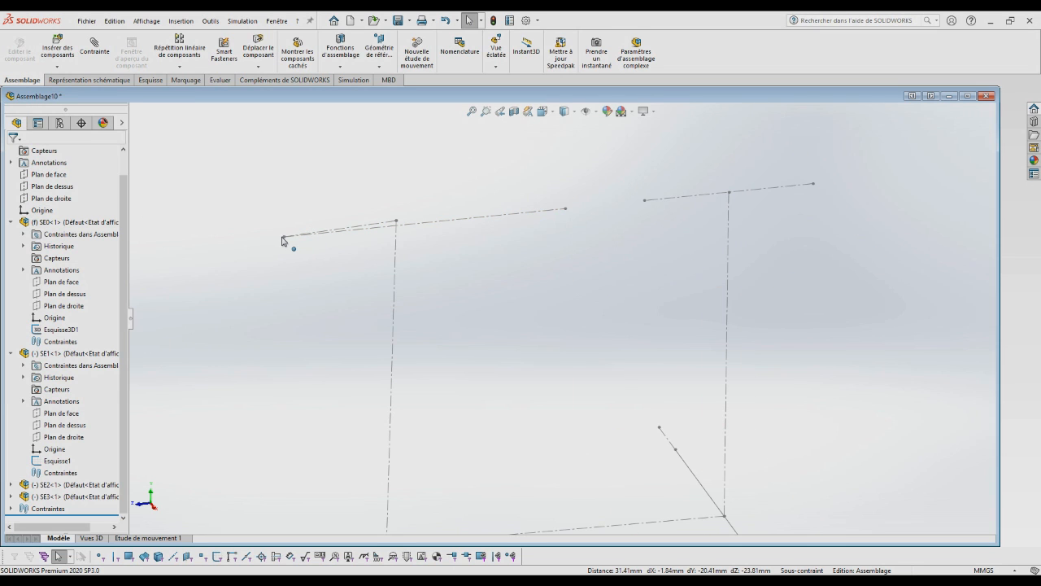
Slide the joint shared by SE1 and SE2 along the upper axis toward SE0 to move the closed linkage.
{"action": "mouse_move", "coordinate": [283, 237]}
{"action": "left_mouse_down"}
{"action": "mouse_move", "coordinate": [423, 272]}
{"action": "mouse_move", "coordinate": [565, 232]}
{"action": "mouse_move", "coordinate": [511, 228]}
{"action": "mouse_move", "coordinate": [521, 233]}
{"action": "mouse_move", "coordinate": [436, 262]}
{"action": "mouse_move", "coordinate": [499, 256]}
{"action": "mouse_move", "coordinate": [419, 279]}
{"action": "mouse_move", "coordinate": [496, 269]}
{"action": "mouse_move", "coordinate": [412, 287]}
{"action": "mouse_move", "coordinate": [520, 270]}
{"action": "mouse_move", "coordinate": [453, 285]}
{"action": "left_mouse_up"}
{"action": "scroll", "coordinate": [538, 309], "scroll_direction": "up", "scroll_amount": 3}
{"action": "key", "text": "Escape"}
{"action": "key", "text": "Escape"}
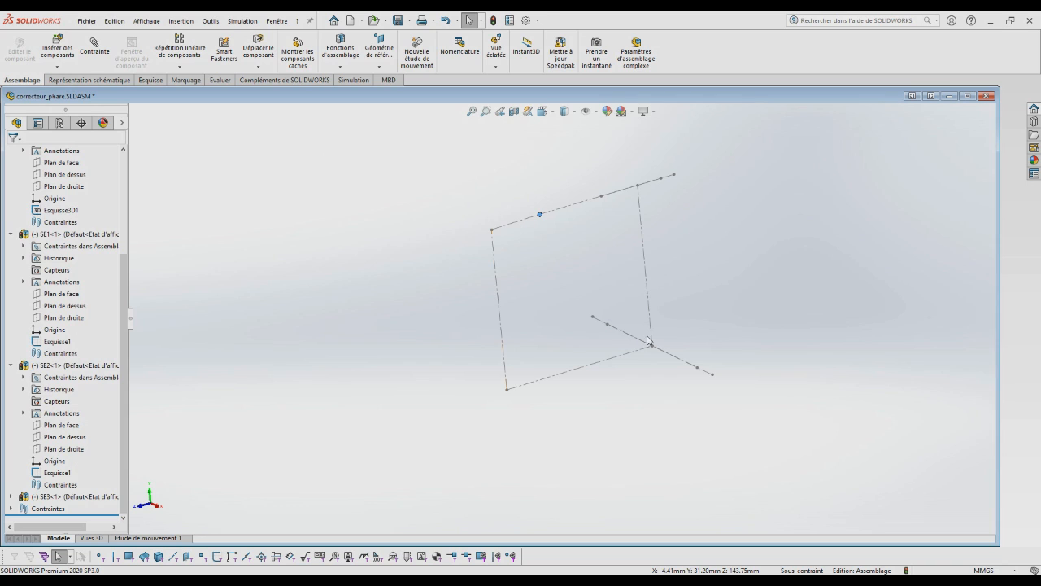
Edit SE2's sketch in the assembly, set its line length to 30 mm and exit the sketch.
{"action": "mouse_move", "coordinate": [692, 261]}
{"action": "middle_mouse_down"}
{"action": "mouse_move", "coordinate": [646, 276]}
{"action": "mouse_move", "coordinate": [683, 258]}
{"action": "middle_mouse_up"}
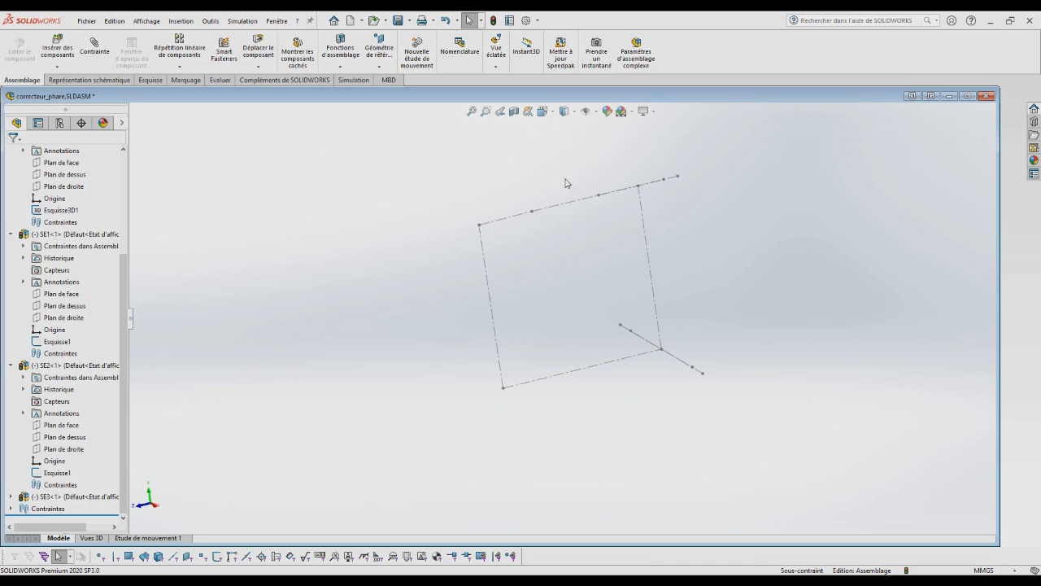
{"action": "right_click", "coordinate": [503, 221]}
{"action": "left_click", "coordinate": [493, 227]}
{"action": "scroll", "coordinate": [521, 244], "scroll_direction": "down", "scroll_amount": 5}
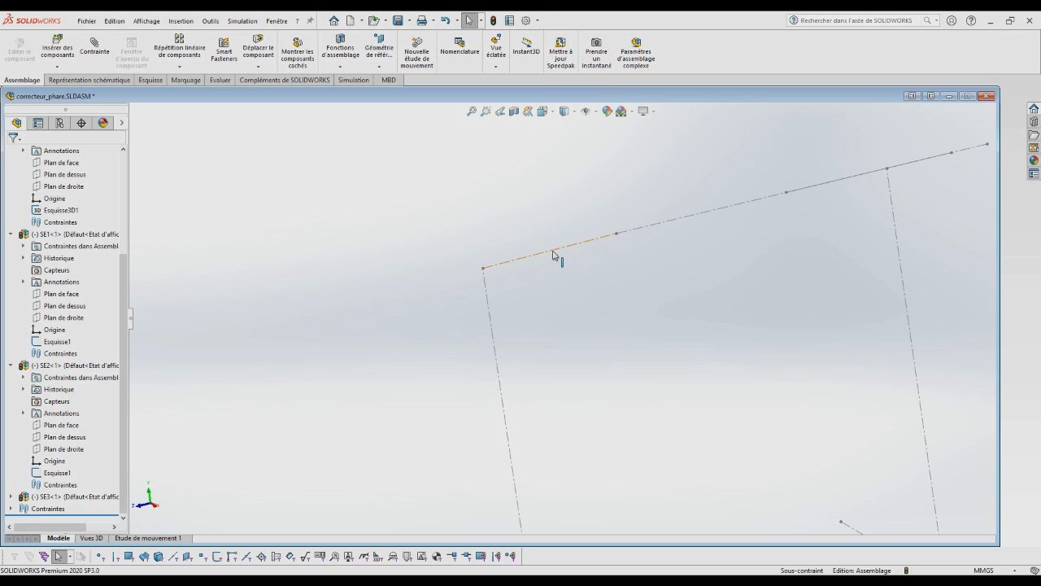
{"action": "left_click", "coordinate": [553, 255]}
{"action": "left_click", "coordinate": [588, 197]}
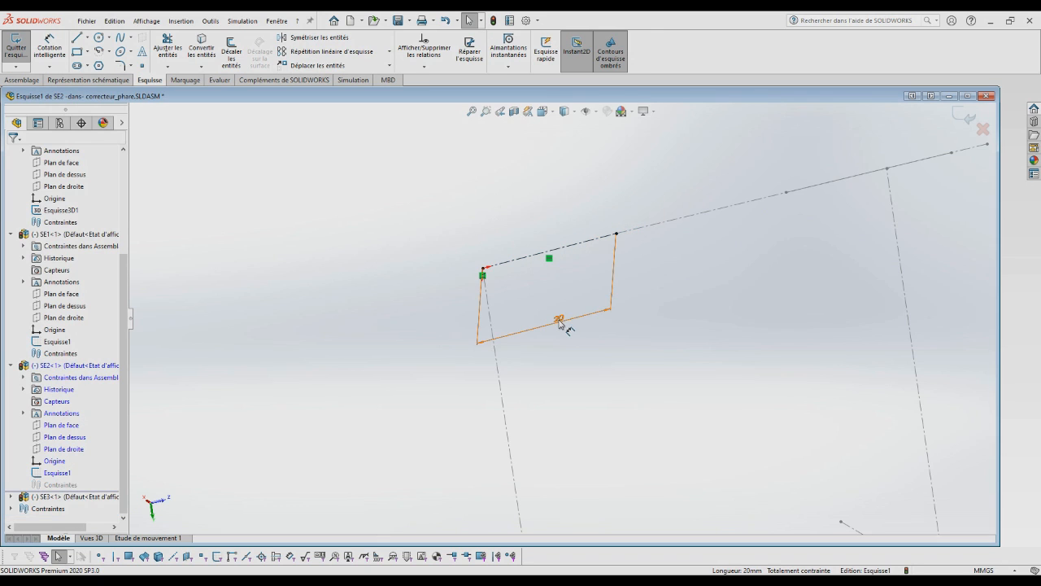
{"action": "left_click", "coordinate": [559, 323]}
{"action": "key", "text": "Delete"}
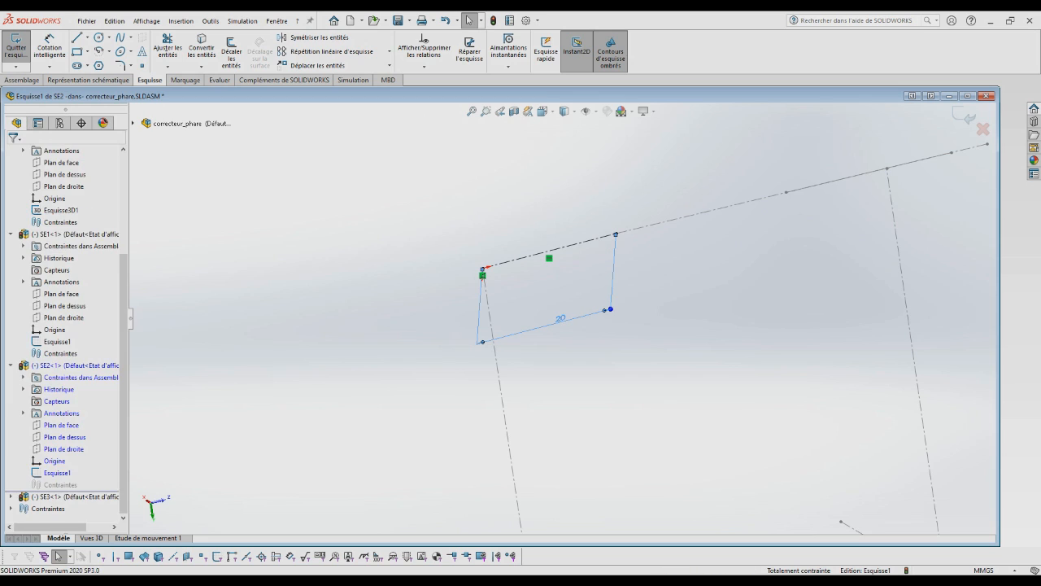
{"action": "double_click", "coordinate": [560, 318]}
{"action": "type", "text": "30"}
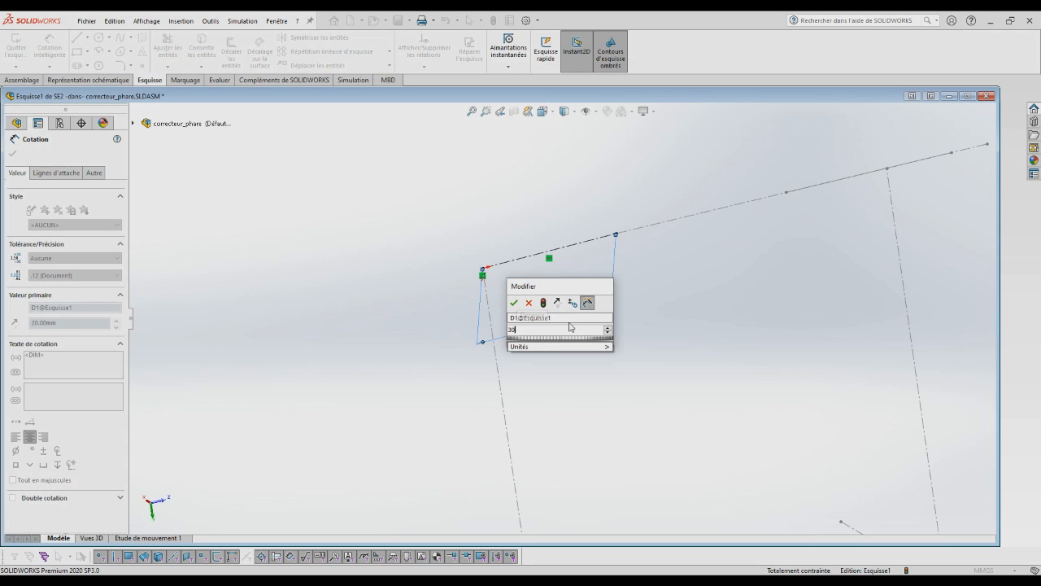
{"action": "key", "text": "Return"}
{"action": "left_click", "coordinate": [953, 117]}
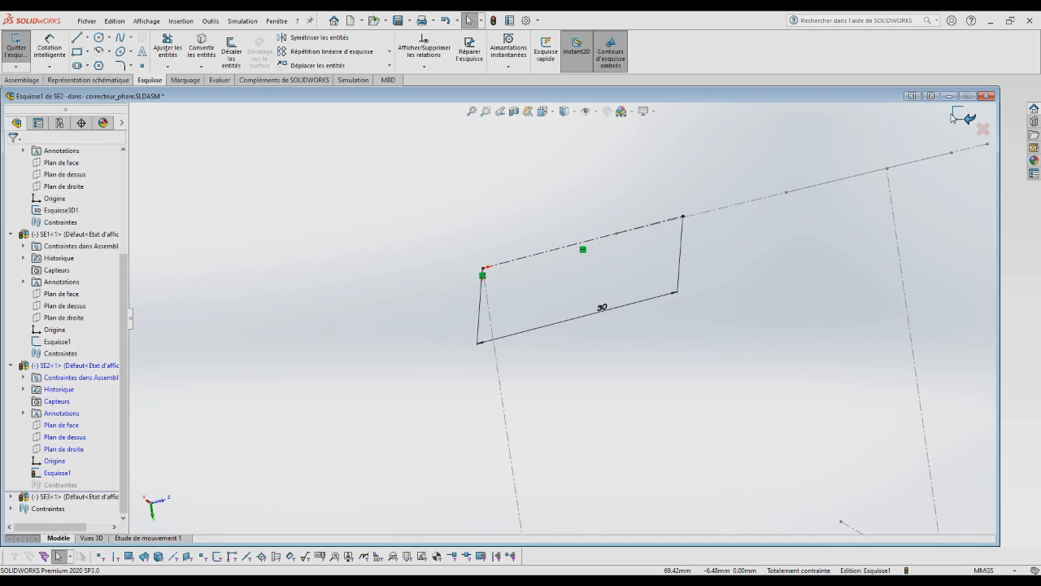
{"action": "left_click", "coordinate": [964, 118]}
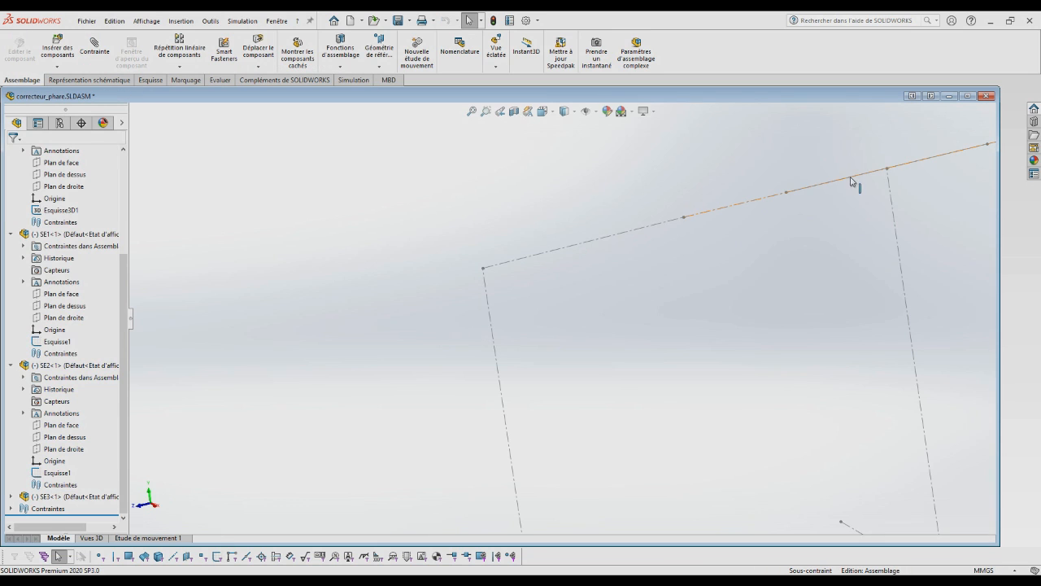
Move the linkage by the SE1–SE2 joint along the upper axis to try the motion with the lengthened SE2.
{"action": "scroll", "coordinate": [739, 247], "scroll_direction": "up", "scroll_amount": 5}
{"action": "mouse_move", "coordinate": [751, 305]}
{"action": "middle_mouse_down"}
{"action": "mouse_move", "coordinate": [743, 314]}
{"action": "mouse_move", "coordinate": [751, 305]}
{"action": "middle_mouse_up"}
{"action": "mouse_move", "coordinate": [612, 282]}
{"action": "left_mouse_down"}
{"action": "mouse_move", "coordinate": [537, 295]}
{"action": "mouse_move", "coordinate": [589, 288]}
{"action": "mouse_move", "coordinate": [548, 288]}
{"action": "mouse_move", "coordinate": [595, 275]}
{"action": "mouse_move", "coordinate": [551, 293]}
{"action": "mouse_move", "coordinate": [606, 281]}
{"action": "mouse_move", "coordinate": [569, 290]}
{"action": "mouse_move", "coordinate": [583, 288]}
{"action": "left_mouse_up"}
{"action": "key", "text": "Escape"}
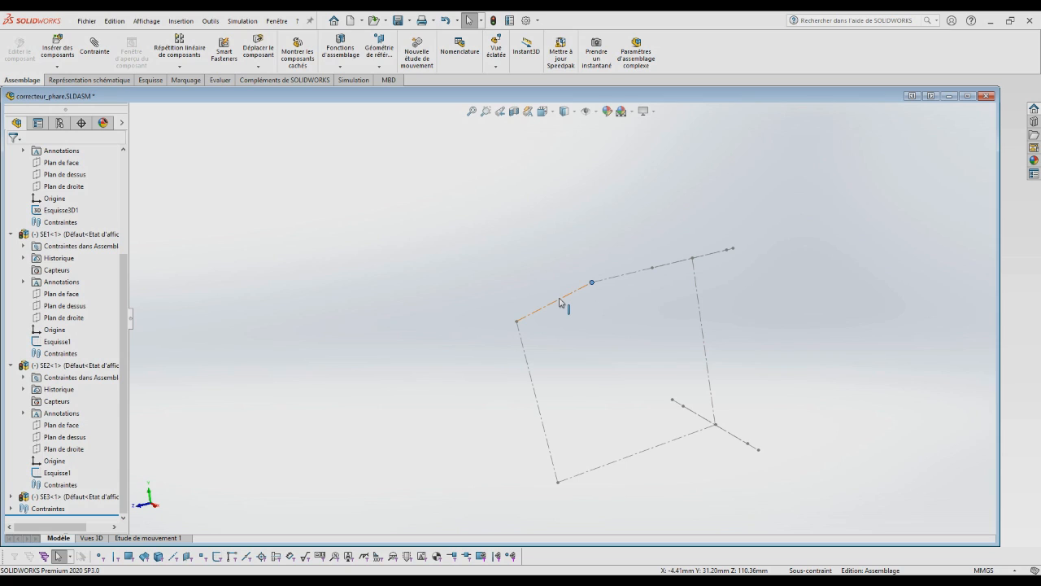
Edit SE3's 3D sketch in the assembly, set the upright line's length to 80 mm and exit the sketch.
{"action": "left_click", "coordinate": [542, 413]}
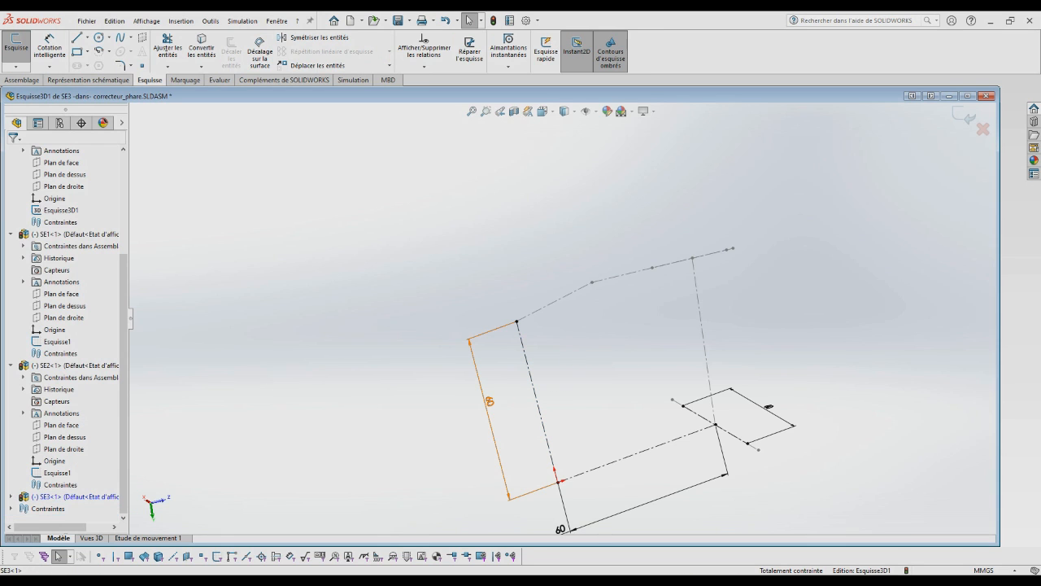
{"action": "left_click", "coordinate": [492, 402]}
{"action": "left_click", "coordinate": [491, 403]}
{"action": "type", "text": "80"}
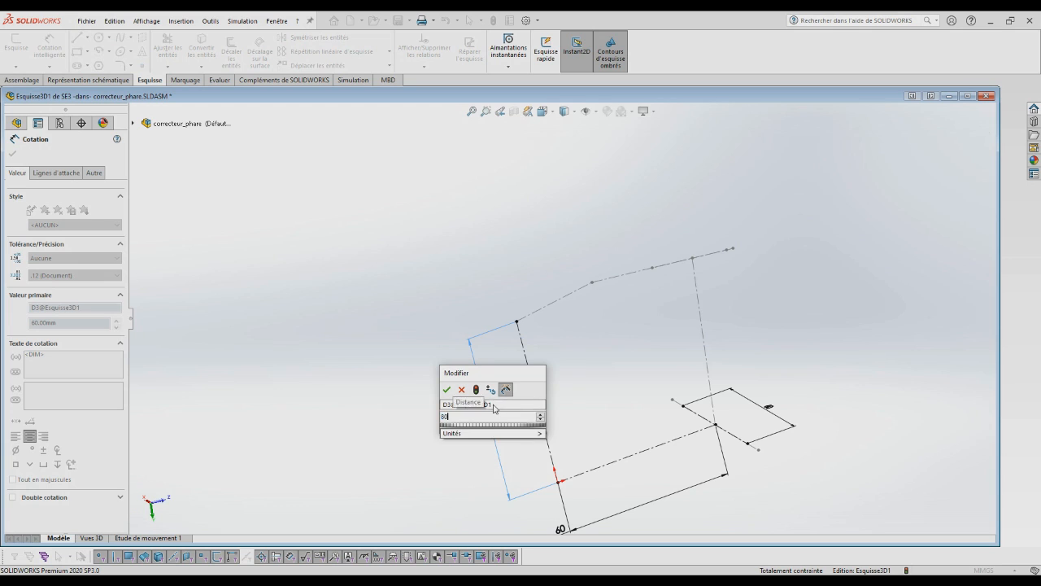
{"action": "key", "text": "Return"}
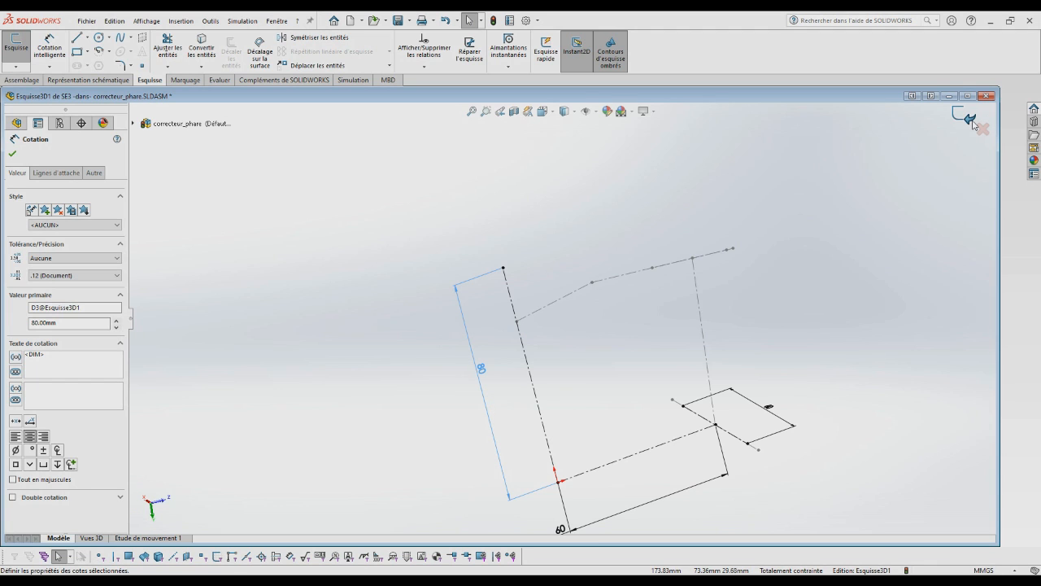
{"action": "left_click", "coordinate": [963, 114]}
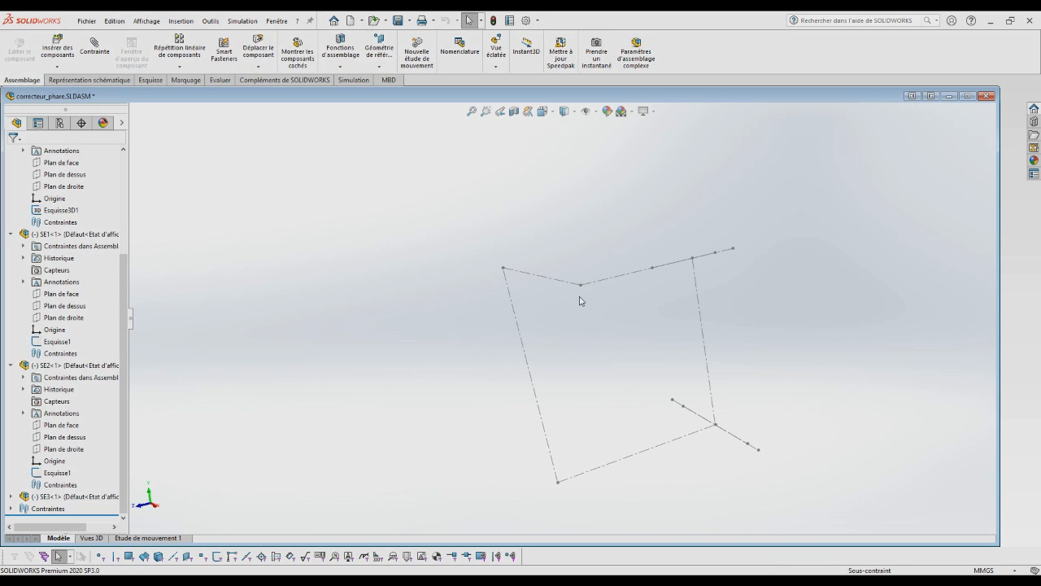
Move the linkage by the SE1–SE2 joint and swing the SE2–SE3 joint outward and down, and rebuild the assembly.
{"action": "scroll", "coordinate": [579, 301], "scroll_direction": "down", "scroll_amount": 2}
{"action": "left_click_drag", "start_coordinate": [576, 290], "coordinate": [560, 250]}
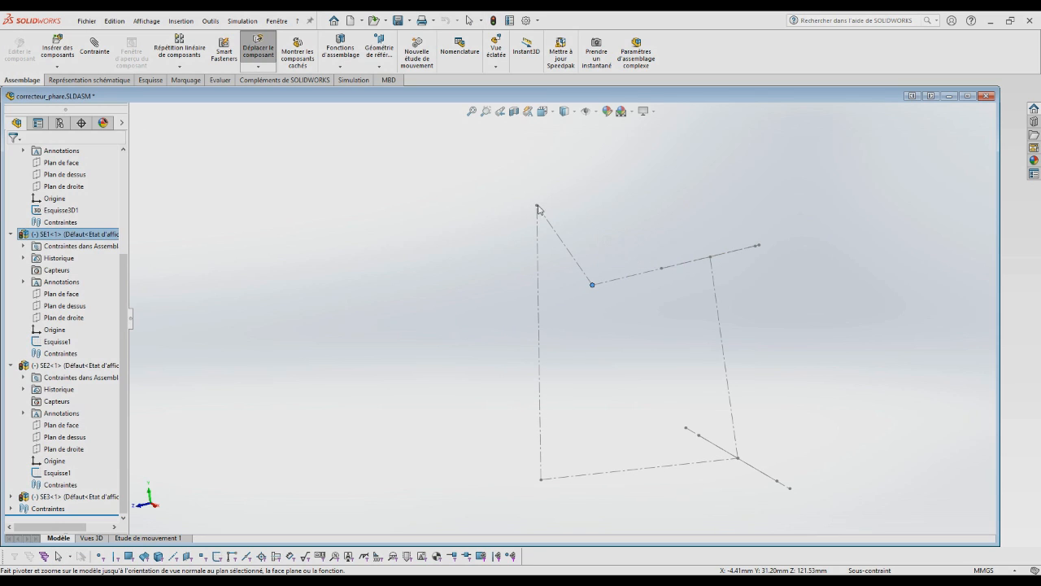
{"action": "left_click_drag", "start_coordinate": [537, 206], "coordinate": [398, 321]}
{"action": "scroll", "coordinate": [497, 385], "scroll_direction": "up", "scroll_amount": 5}
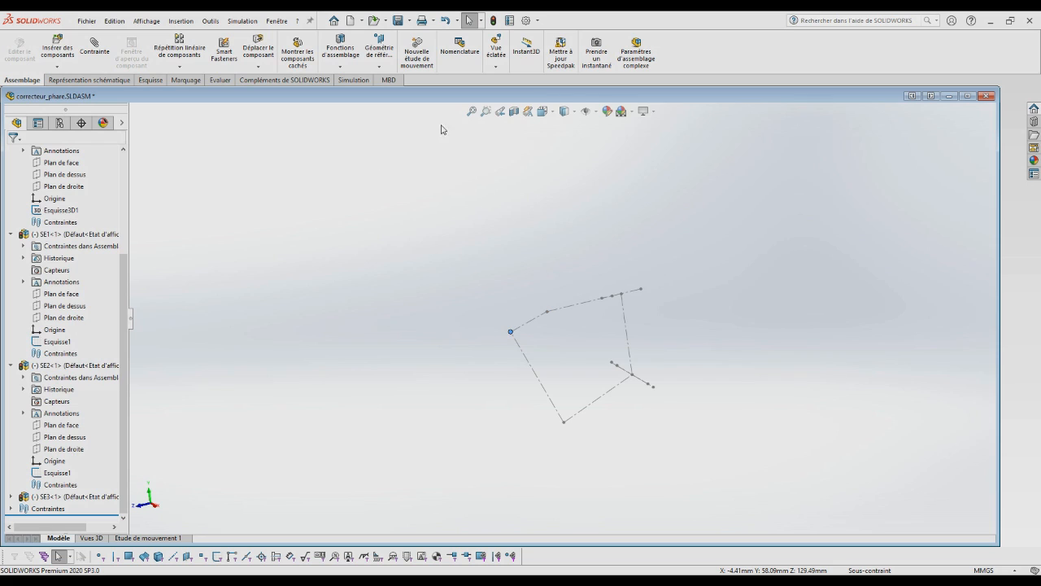
{"action": "left_click", "coordinate": [494, 22]}
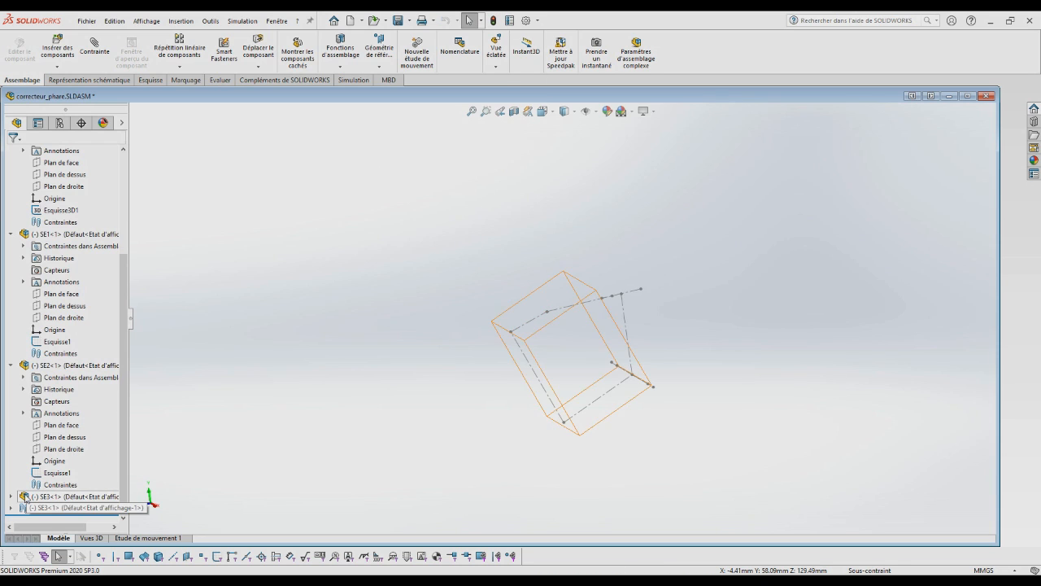